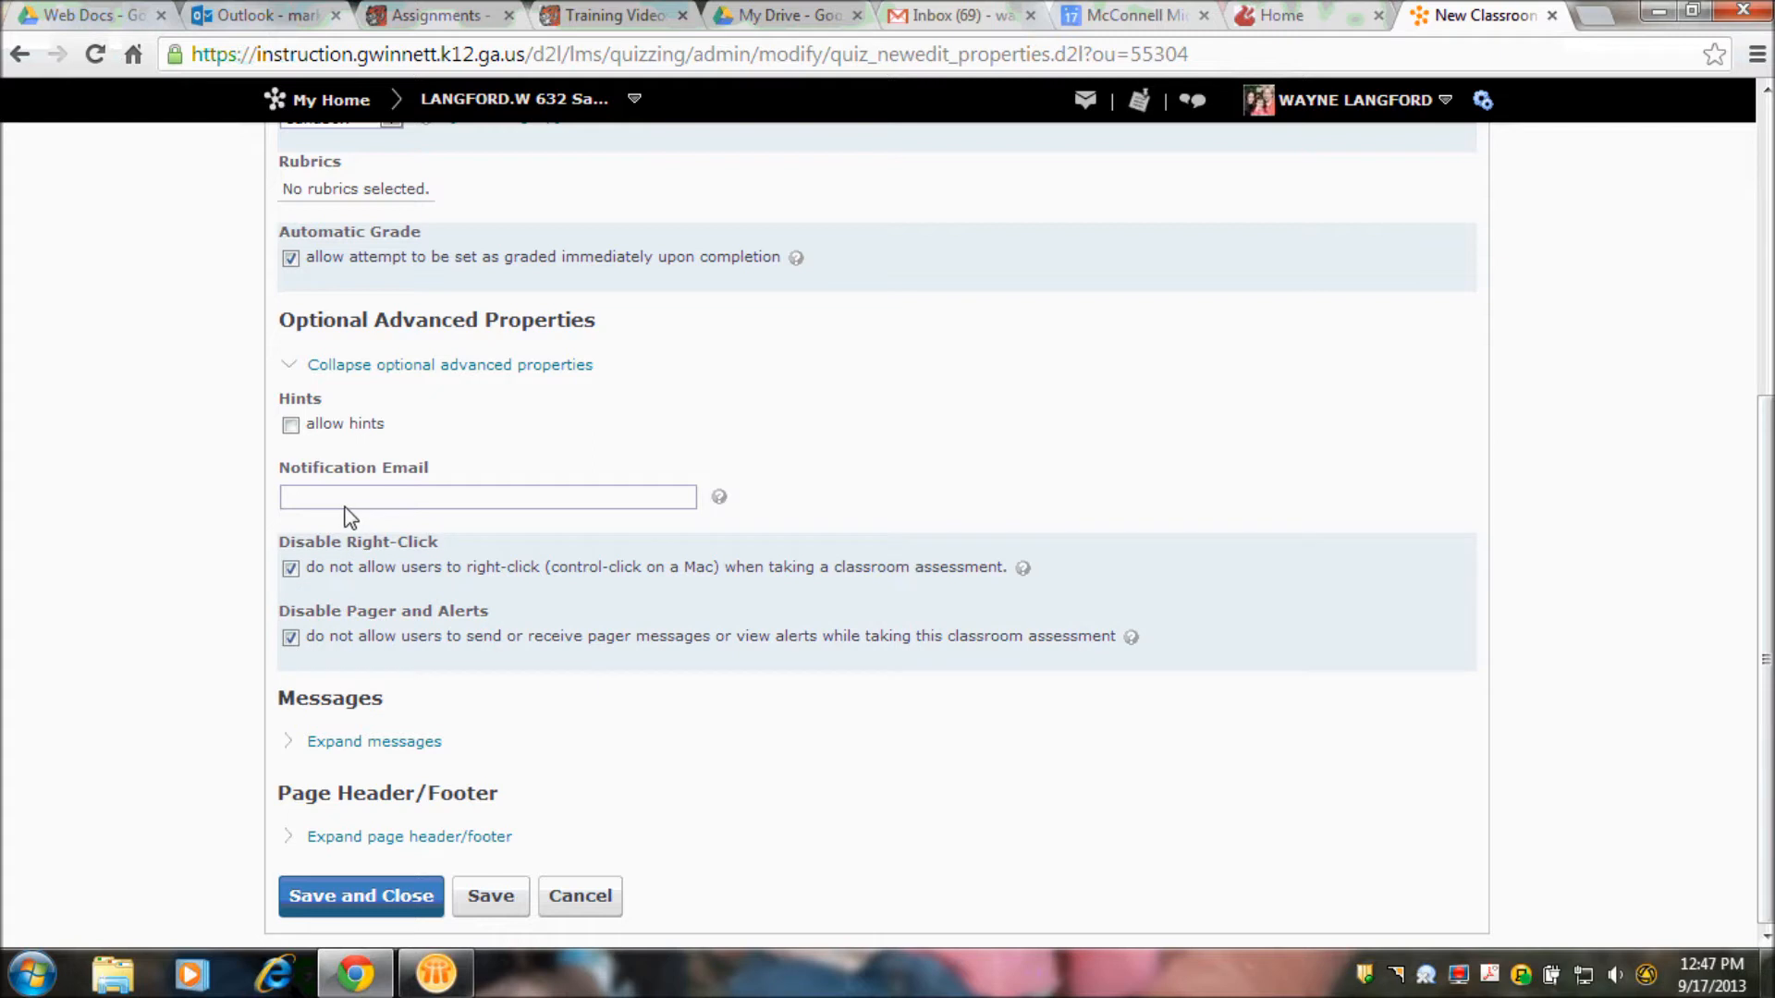
# - Save the new Lesson One assessment and set its availability status to Active in the restrictions
pyautogui.click(477, 895)
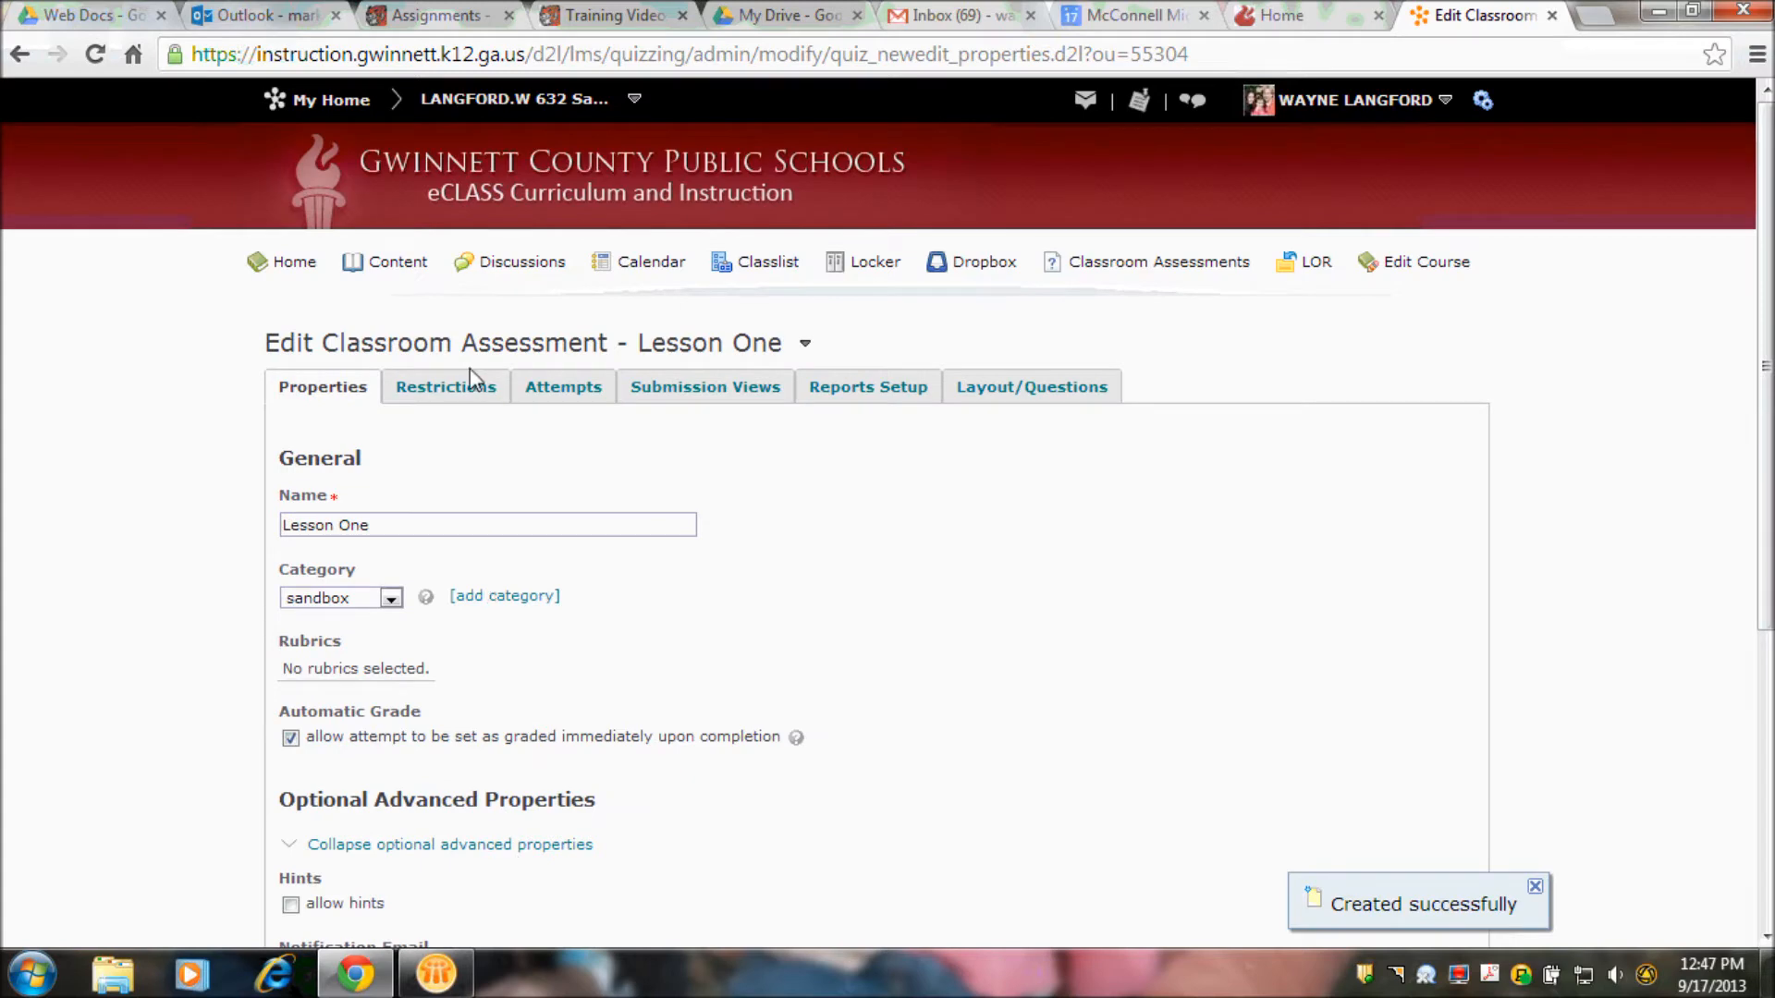
pyautogui.click(460, 386)
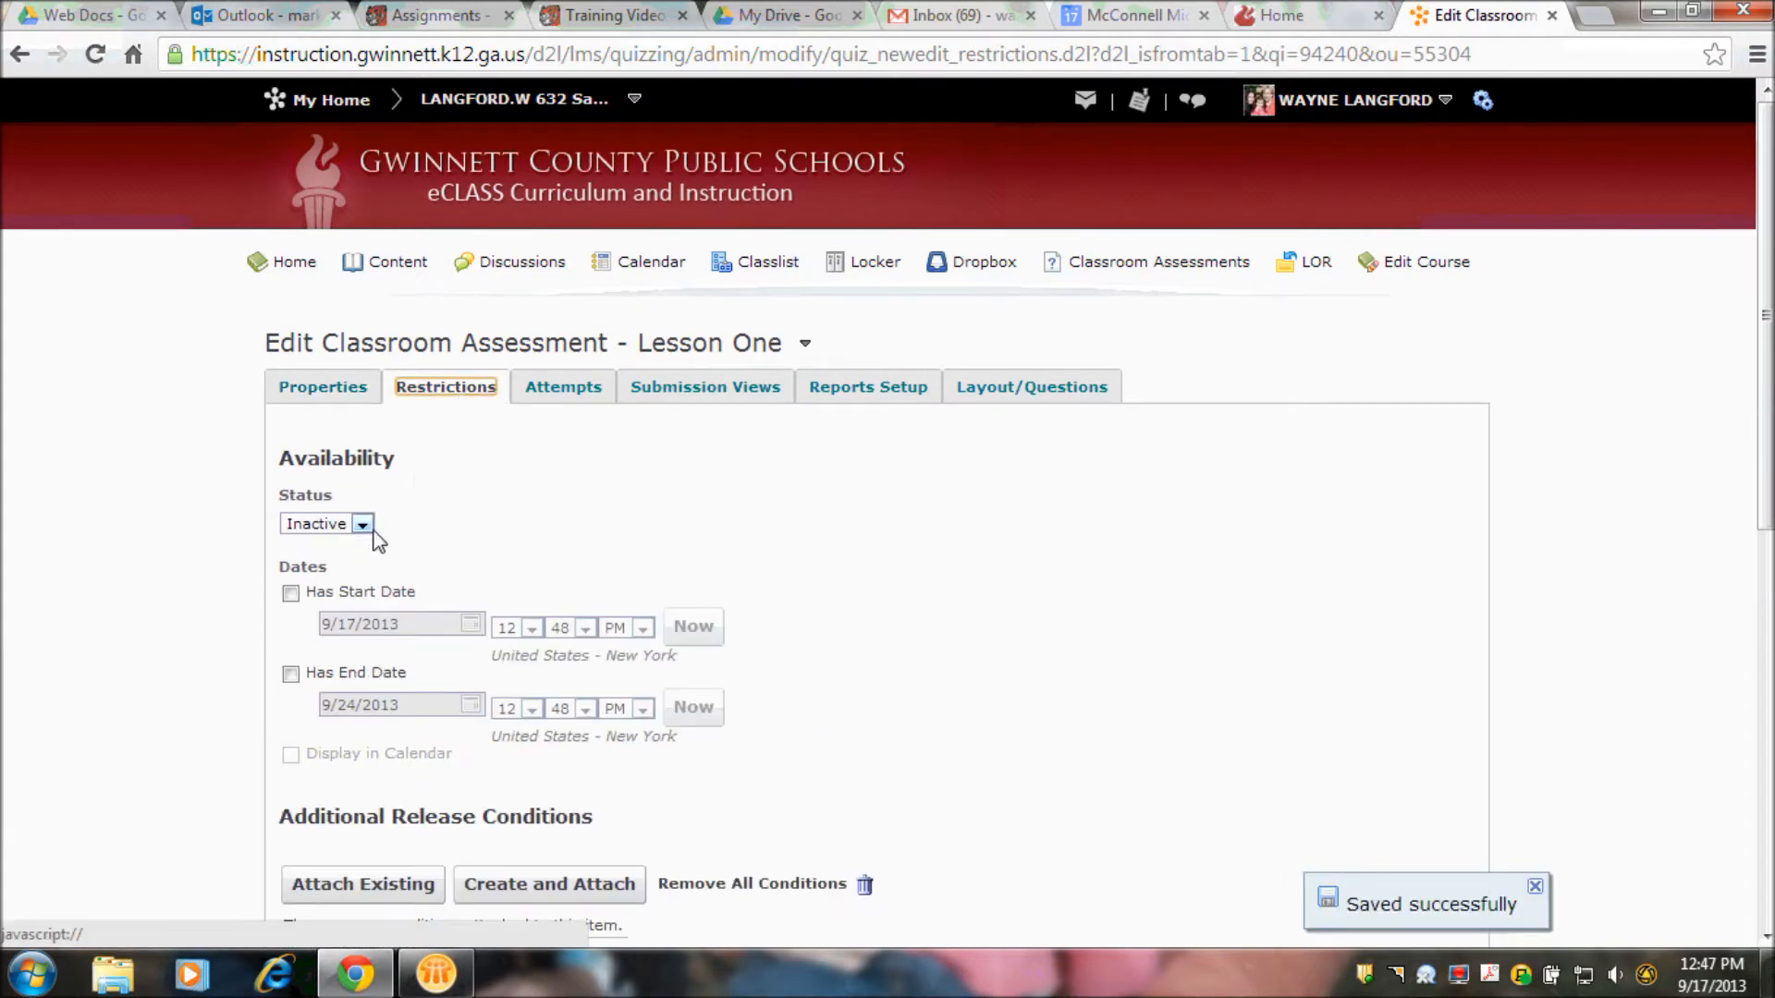
pyautogui.click(366, 527)
pyautogui.click(344, 545)
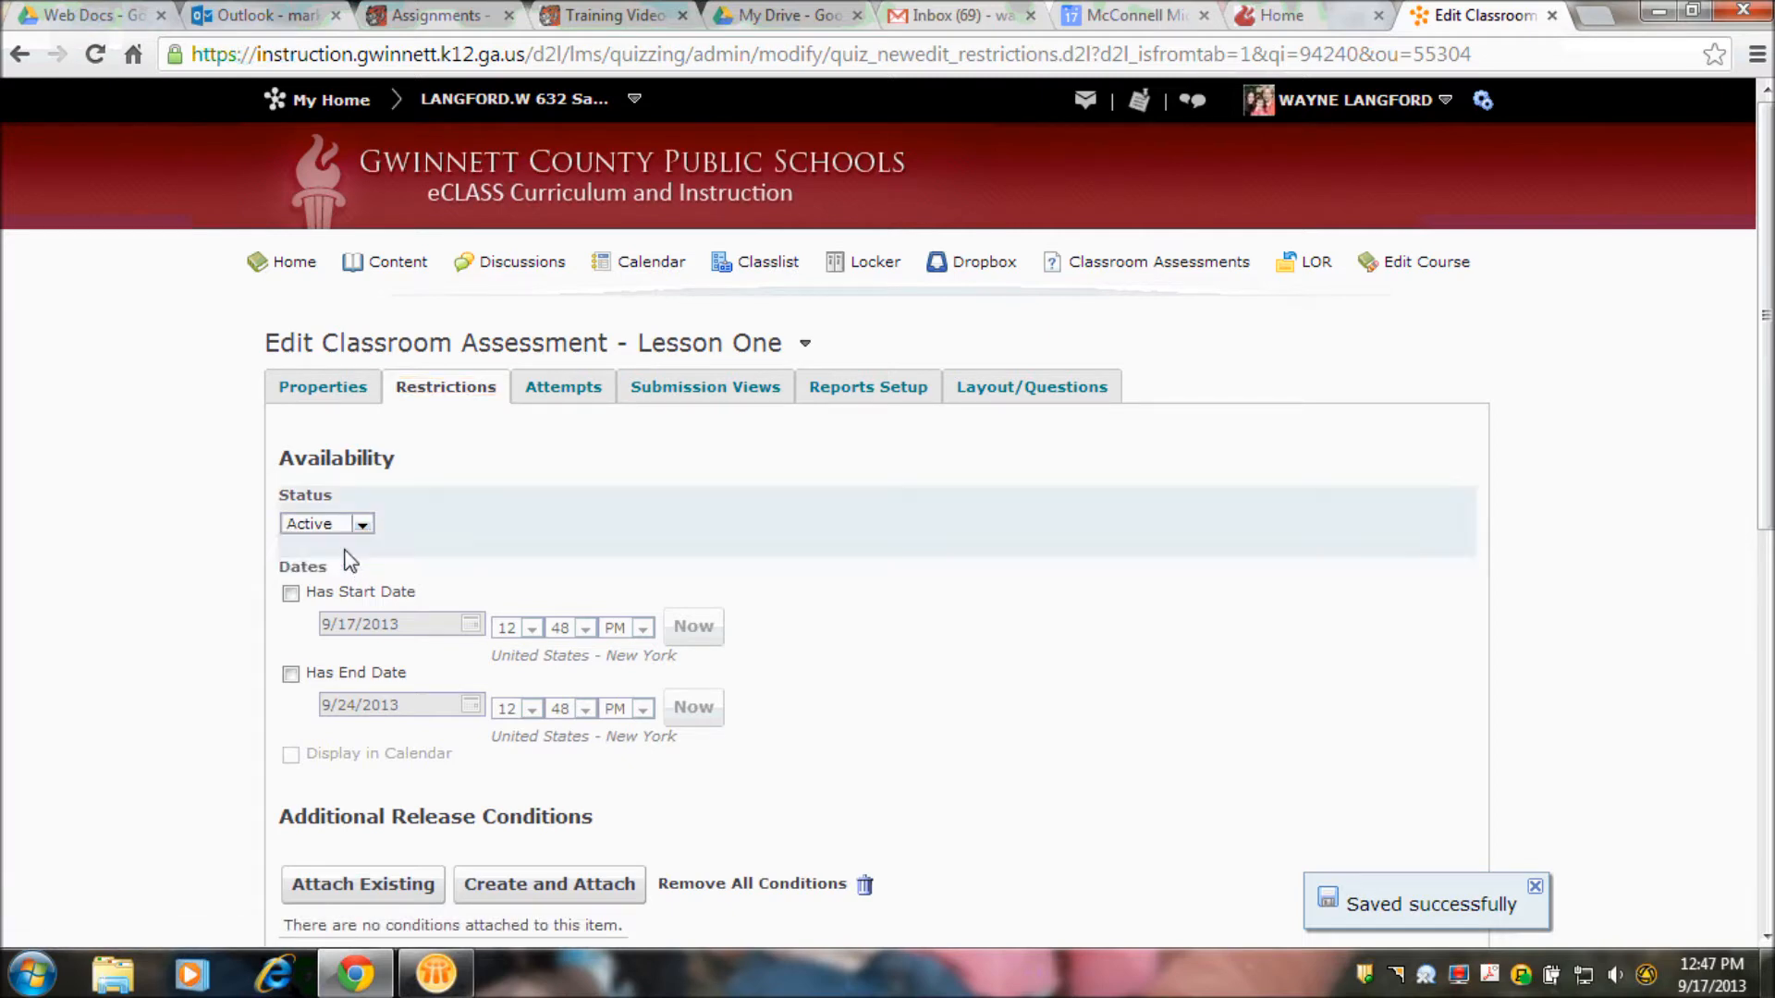
# - Enable a start date of 9/17/2013 and an end date of 9/24/2013, and display the assessment in the calendar
pyautogui.click(291, 593)
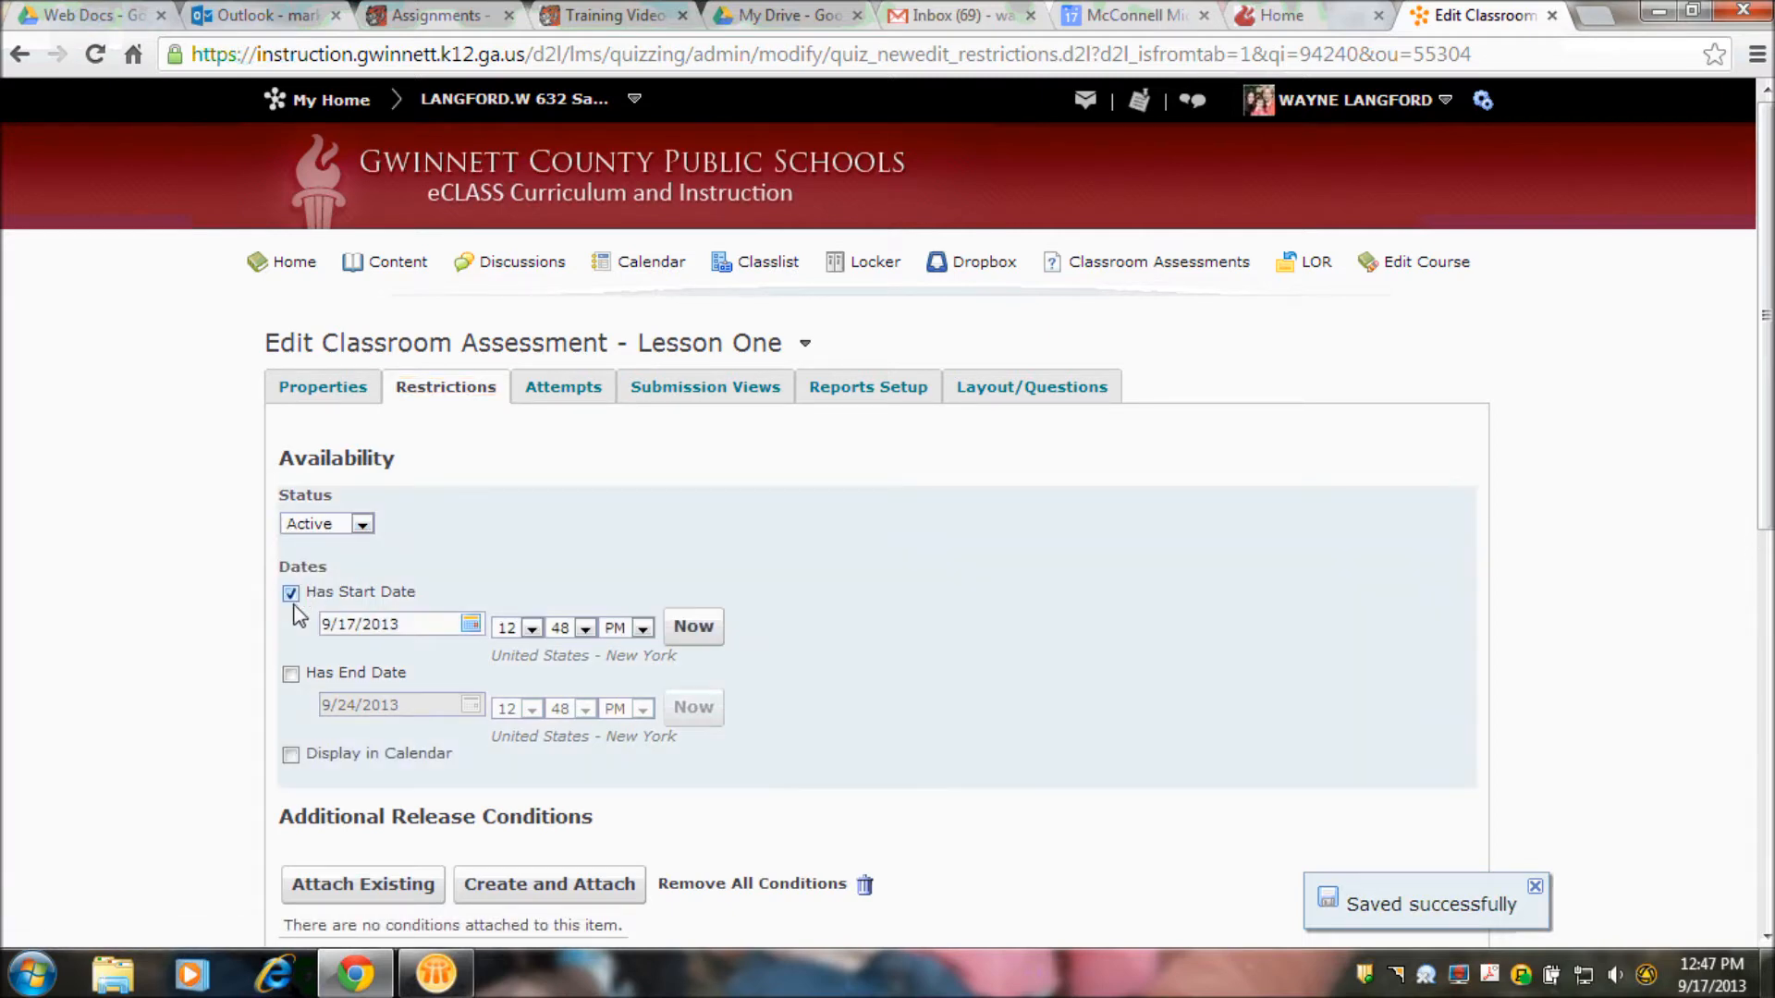
pyautogui.click(291, 675)
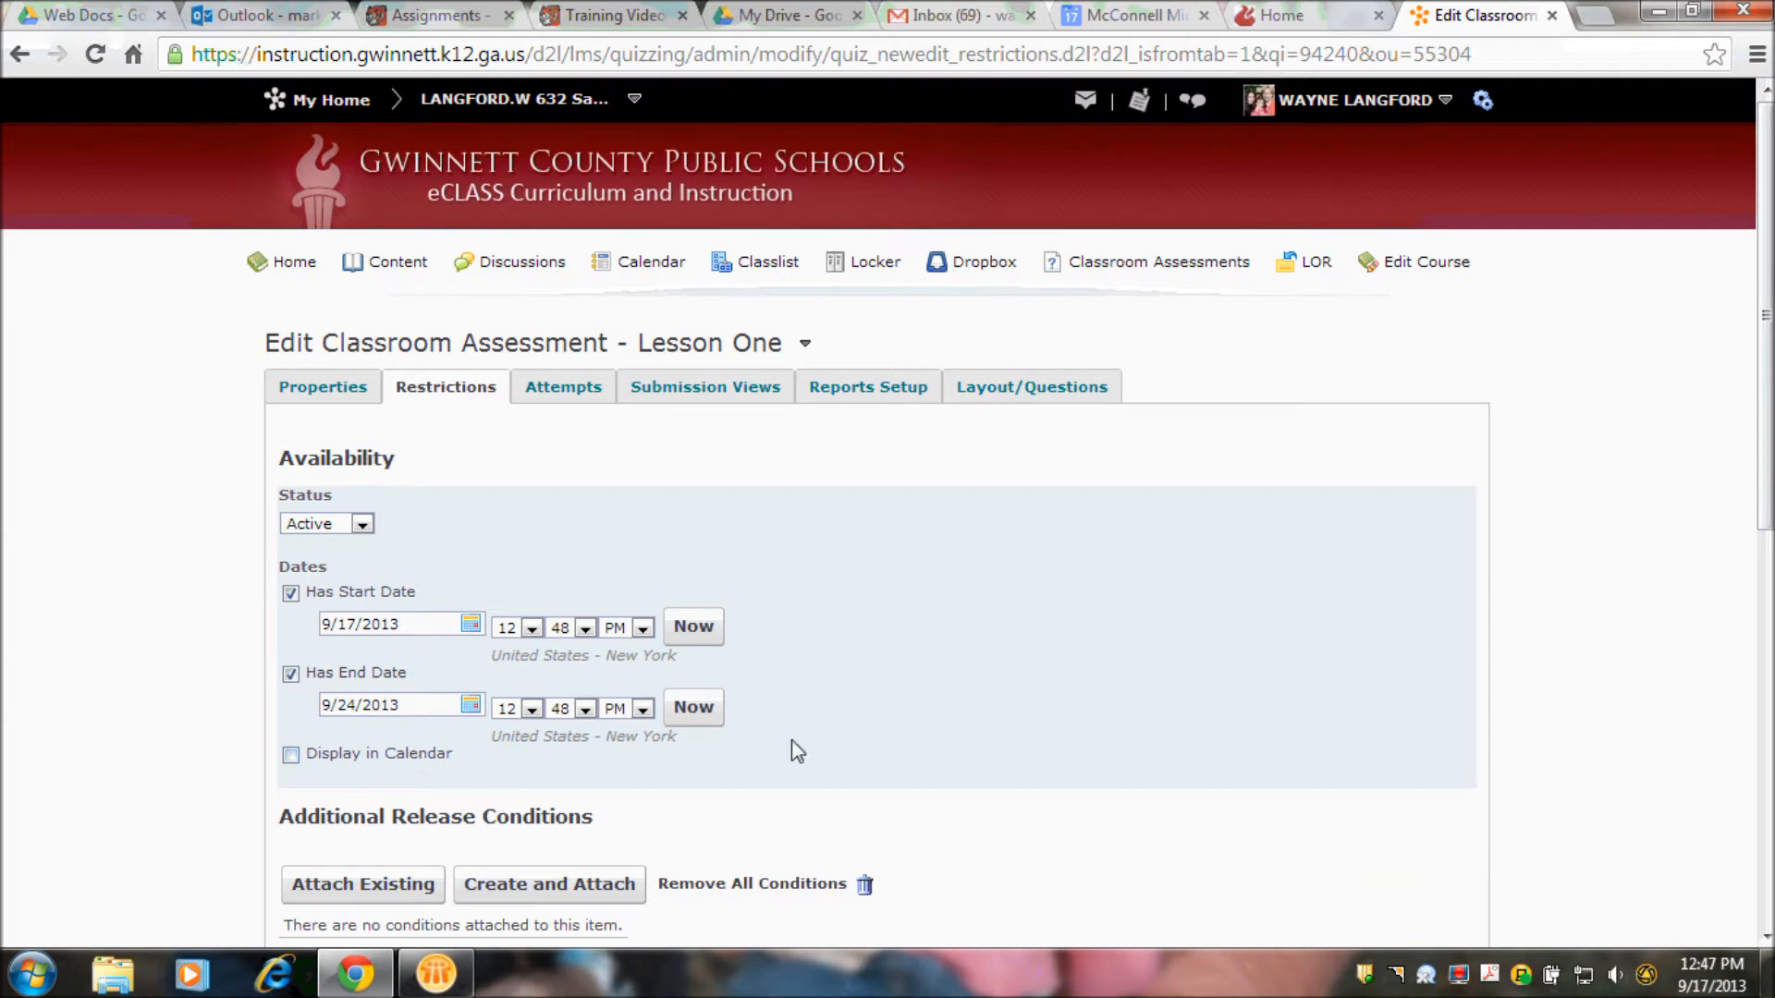
pyautogui.scroll(-1, 1765, 591)
pyautogui.scroll(-2, 1767, 591)
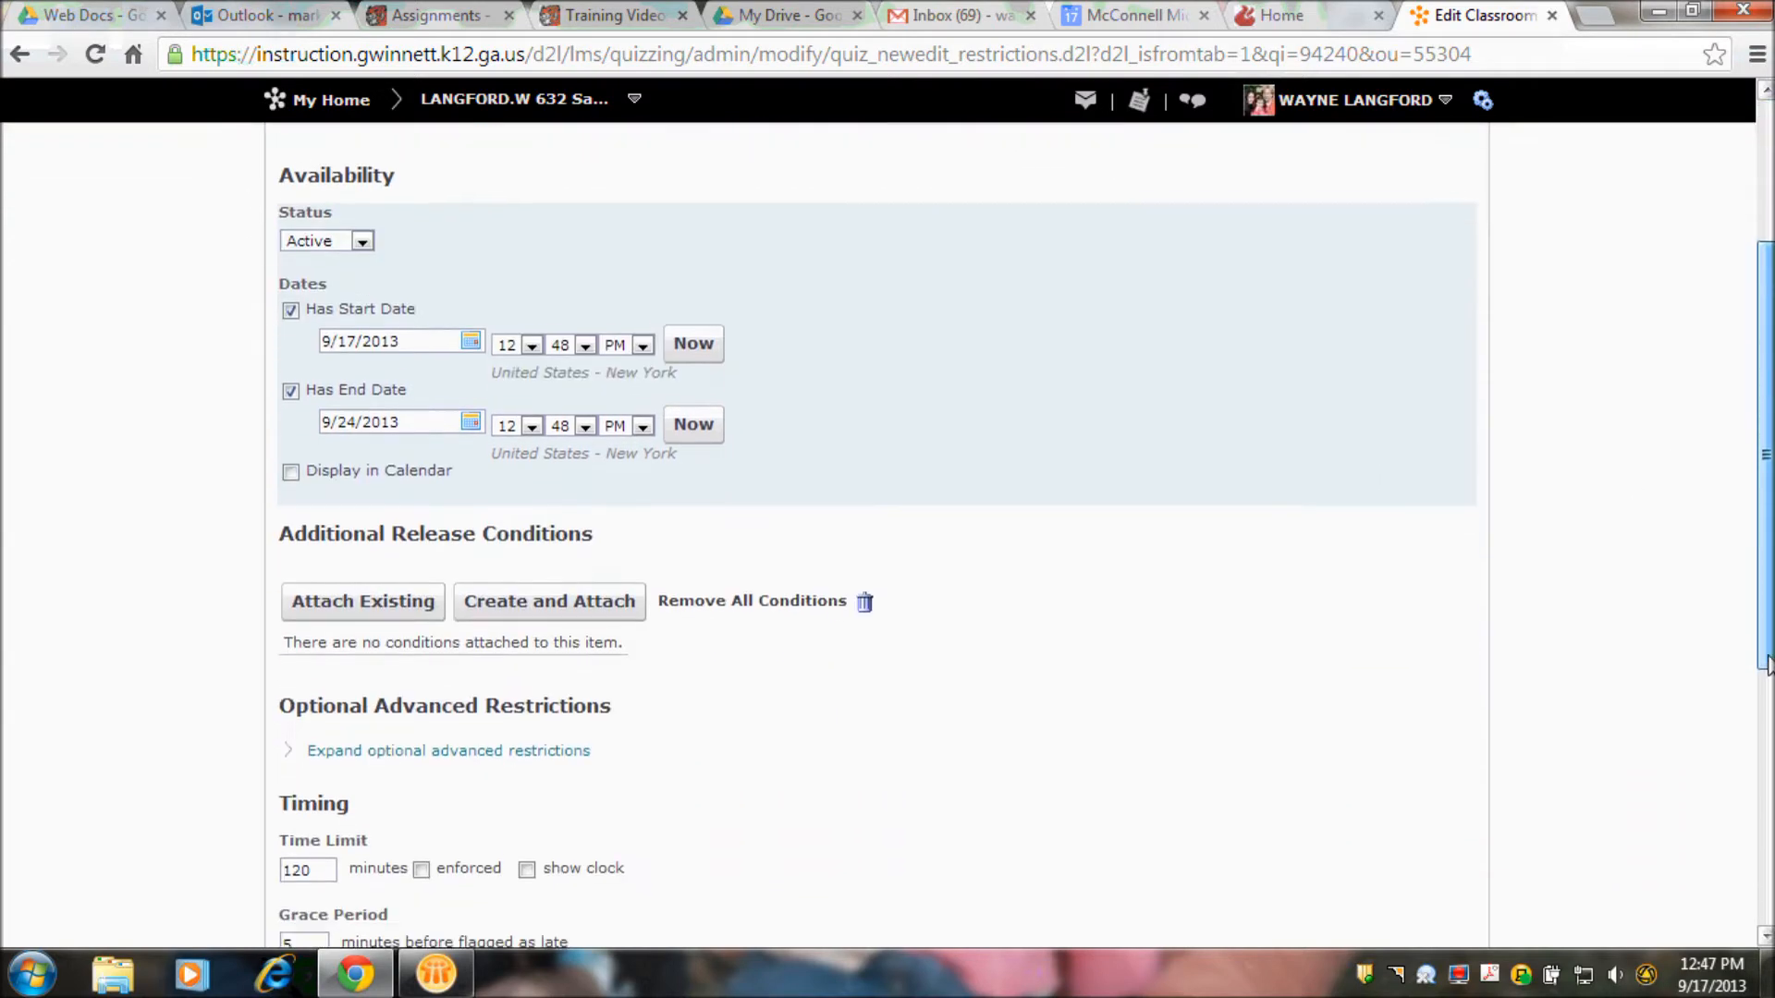
pyautogui.click(296, 462)
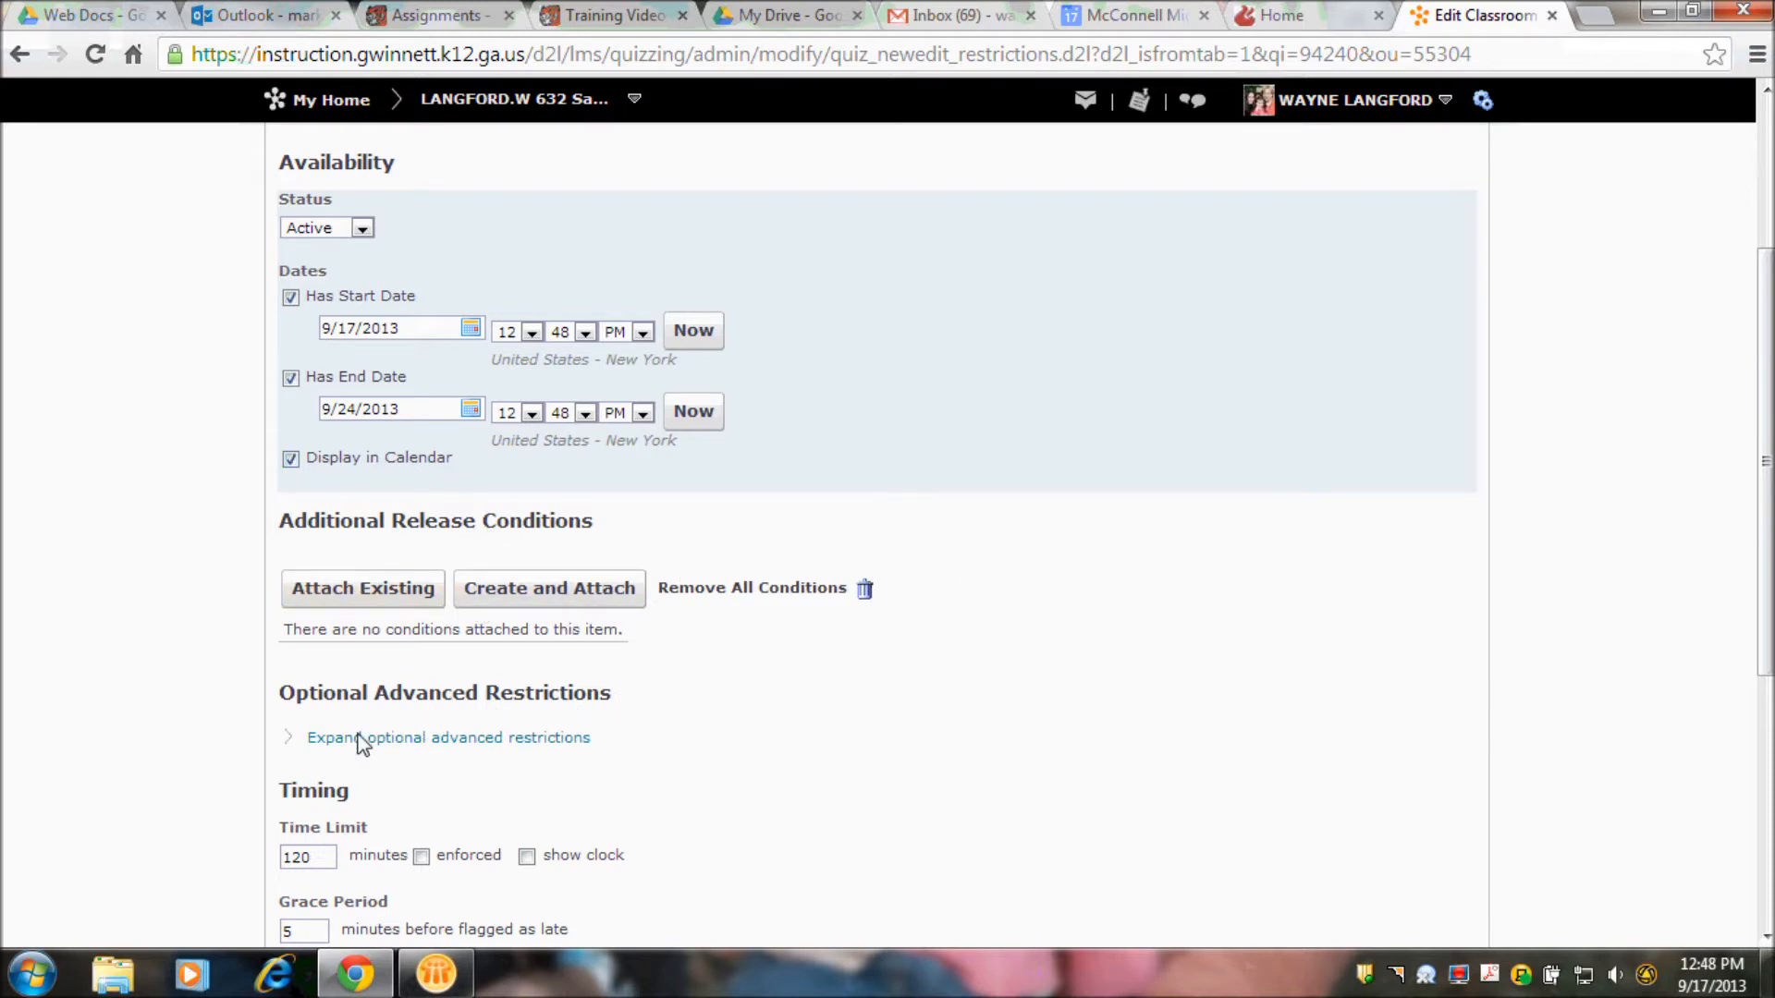
# - Review the remaining restrictions and the attempts settings, and open the question editor for the Lesson One assessment
pyautogui.moveTo(1765, 667); pyautogui.dragTo(1766, 912)
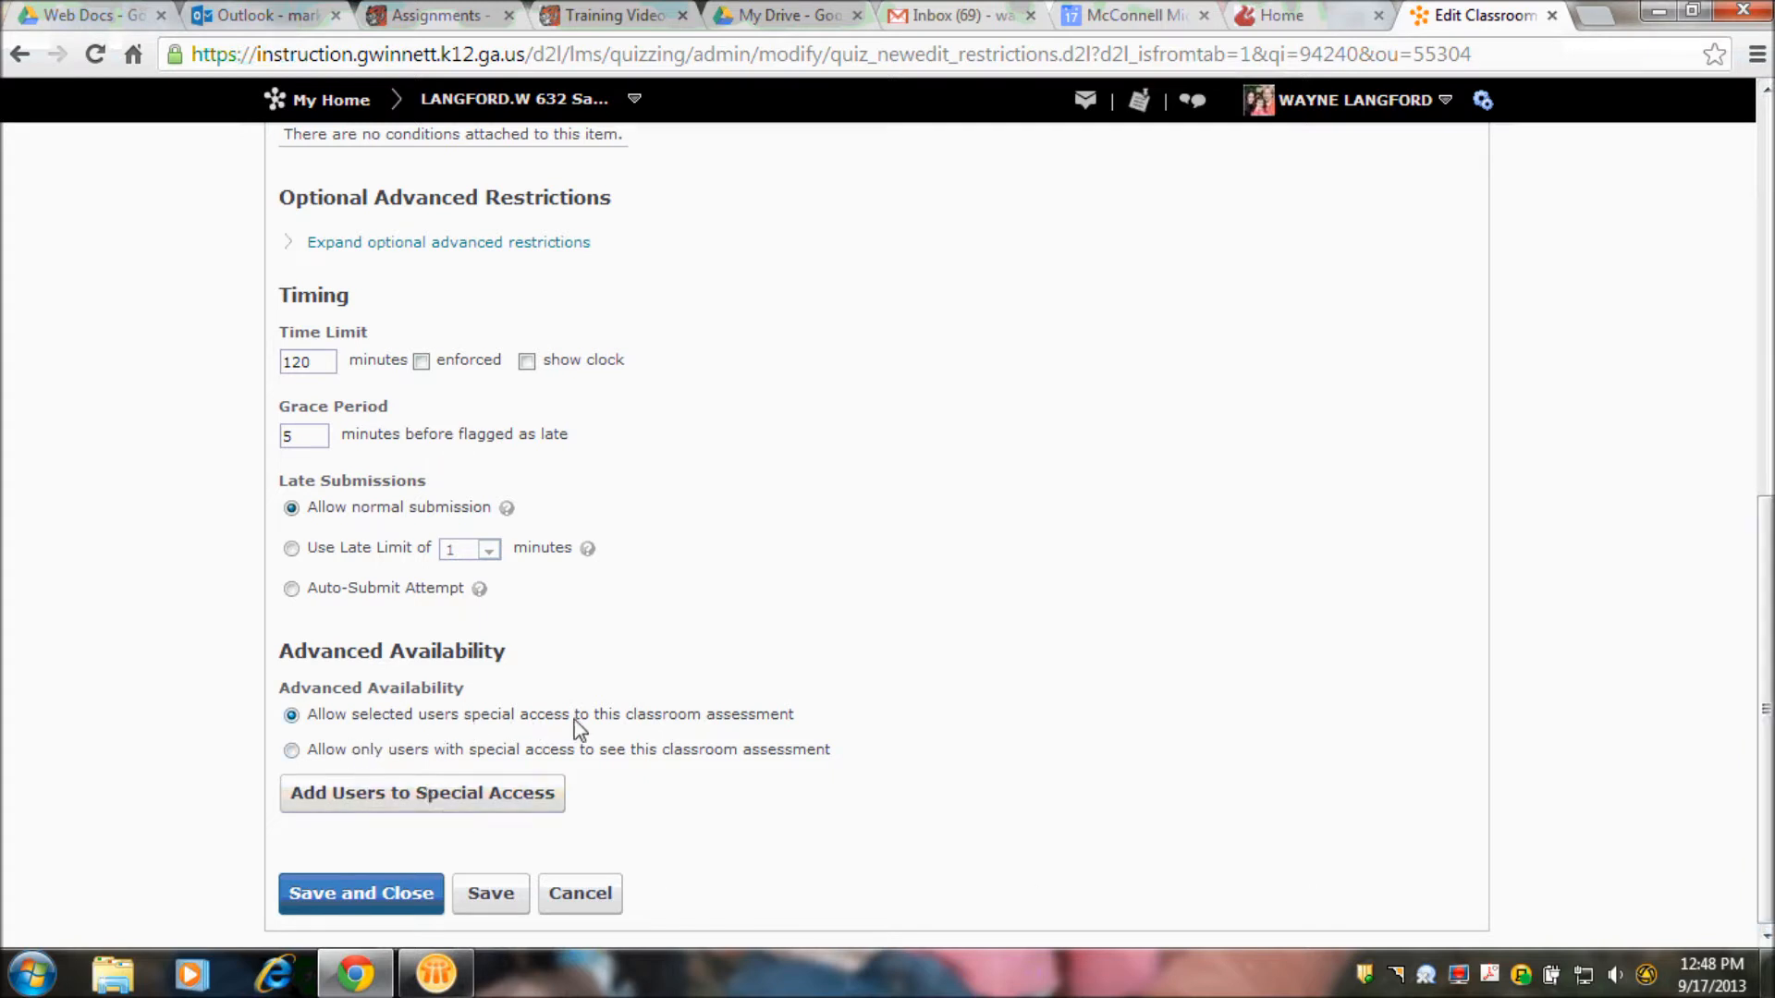
pyautogui.moveTo(1765, 714); pyautogui.dragTo(1765, 130)
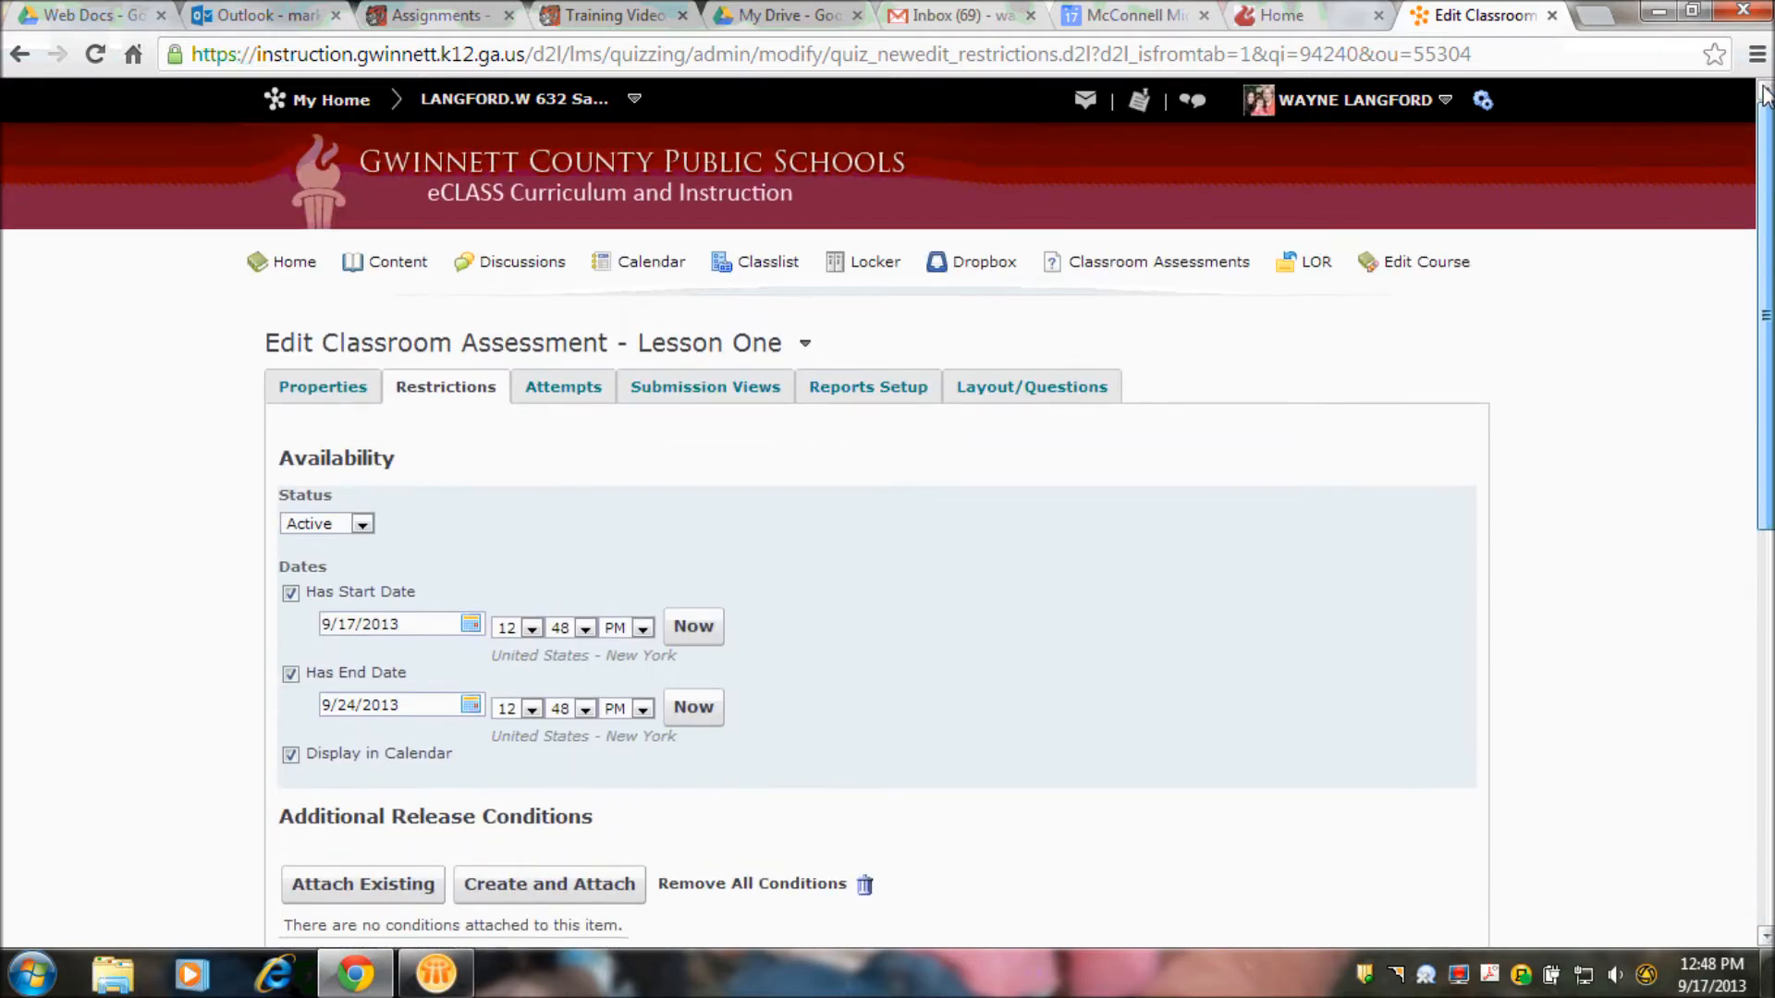
pyautogui.click(563, 388)
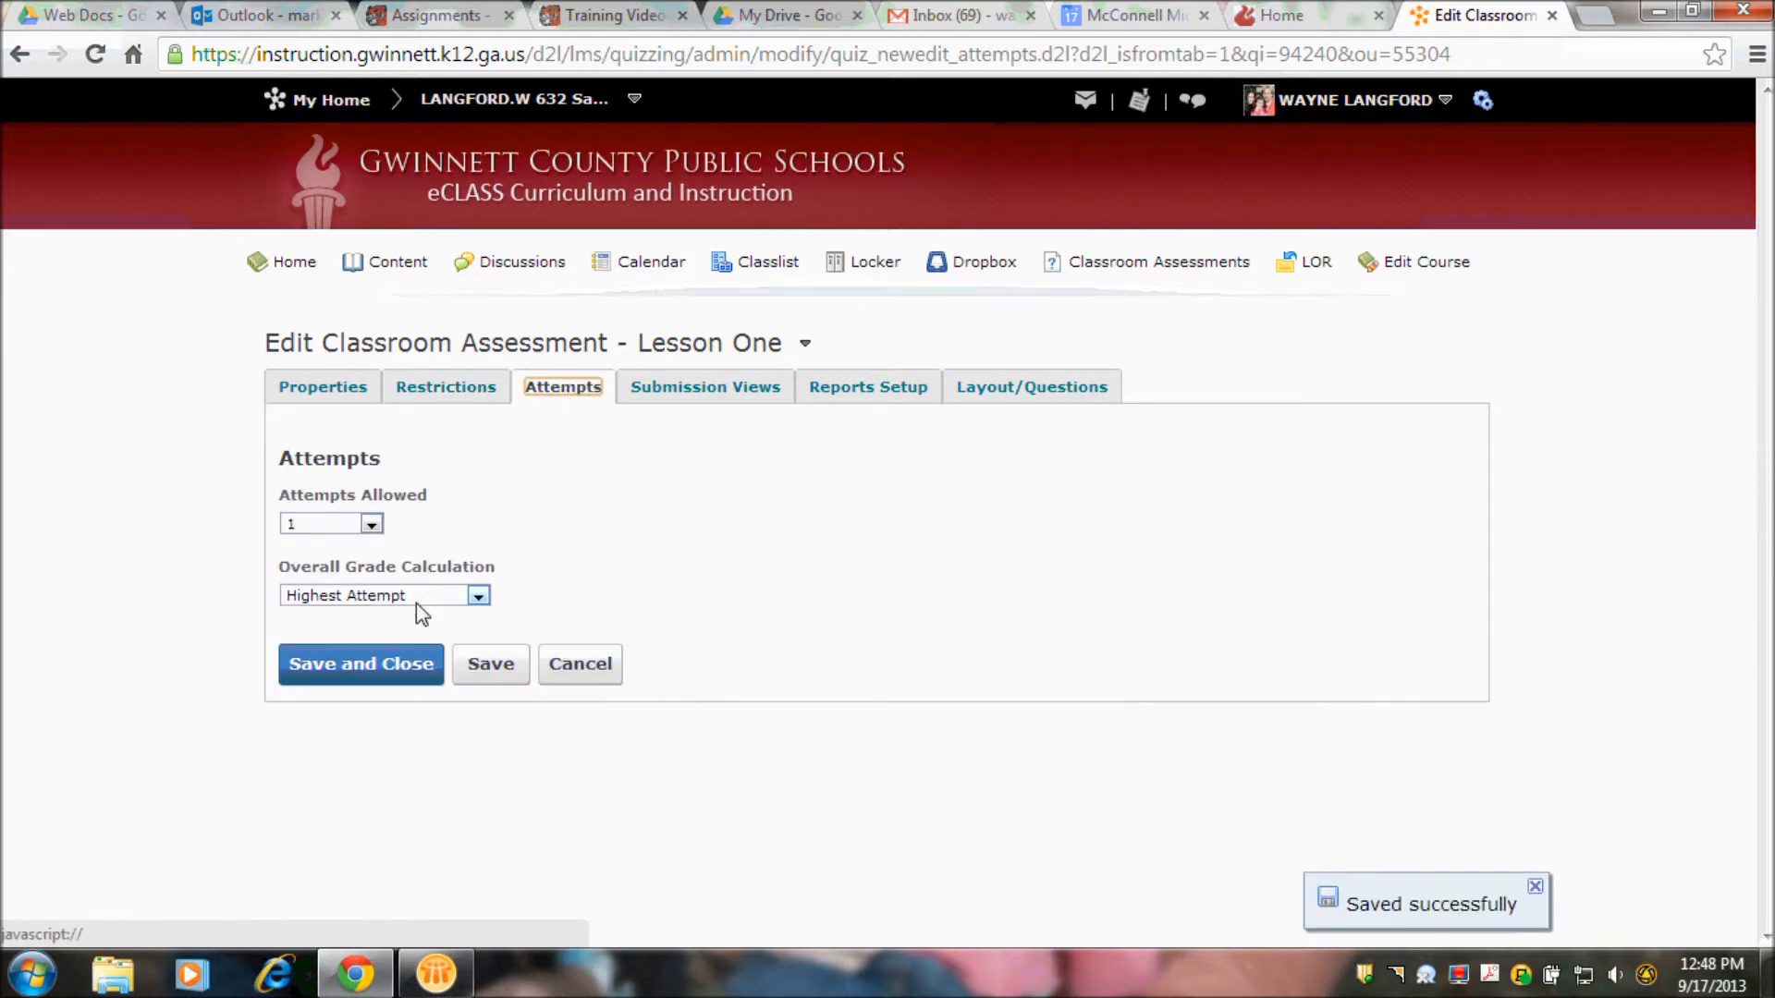
pyautogui.click(1017, 387)
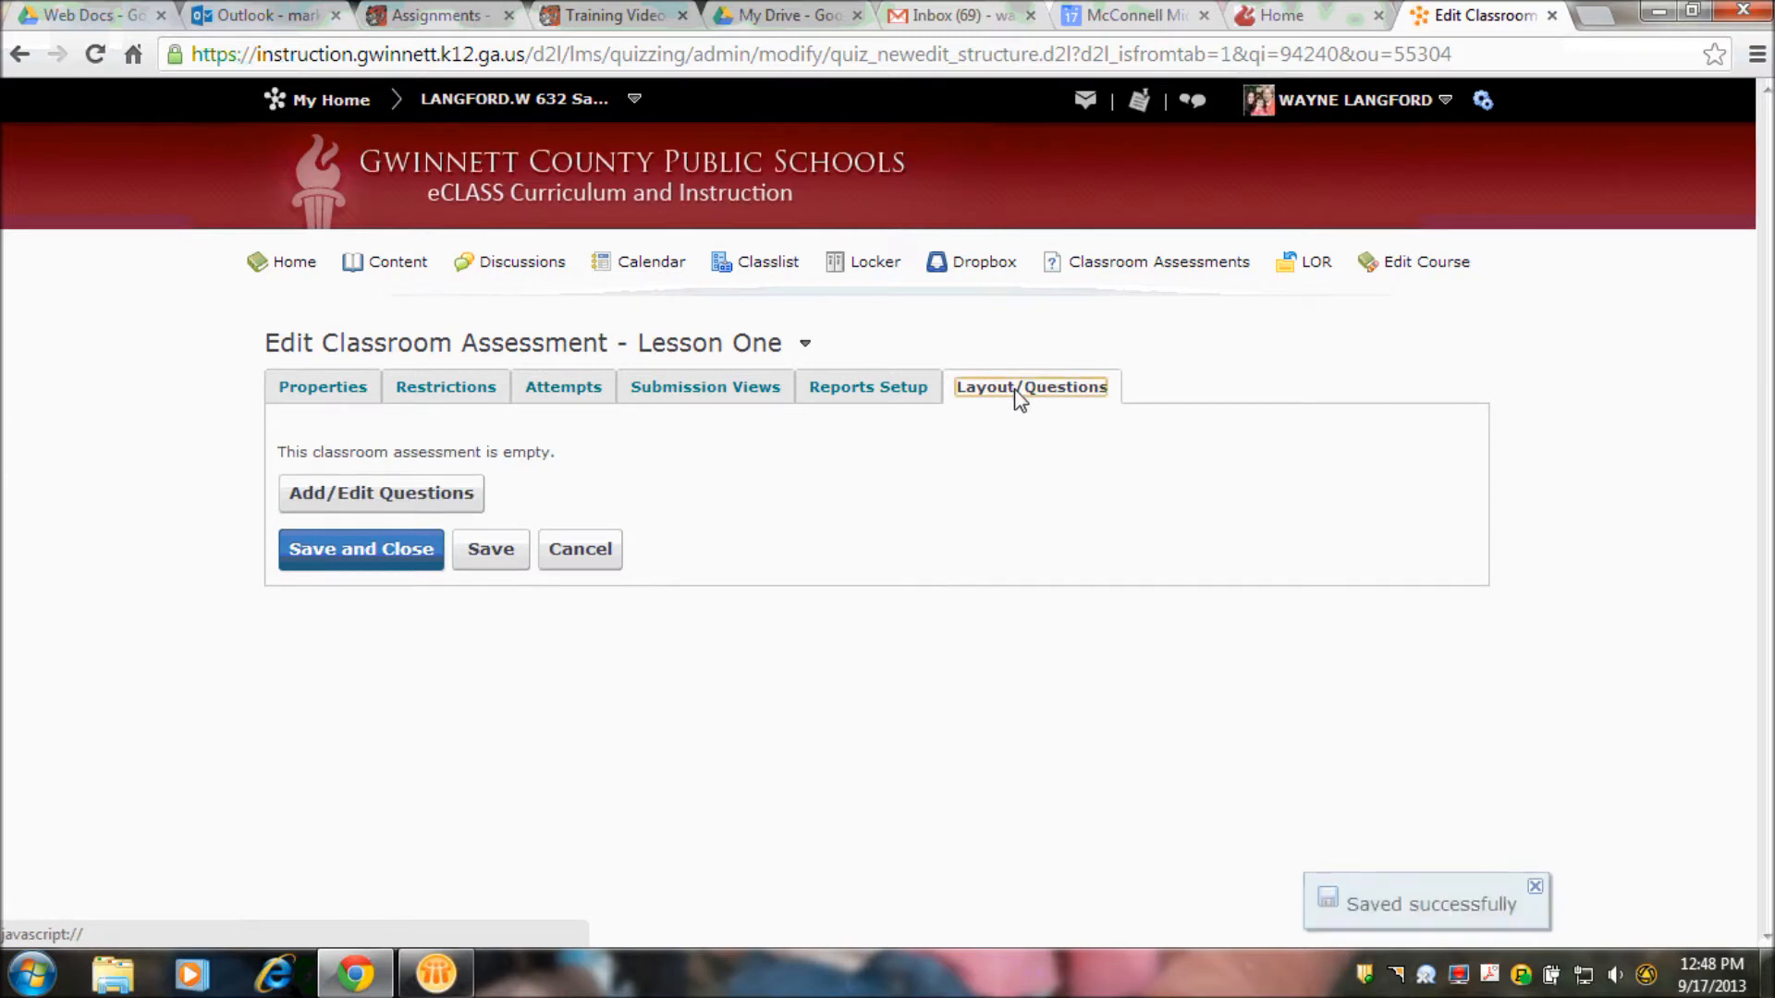
pyautogui.click(396, 500)
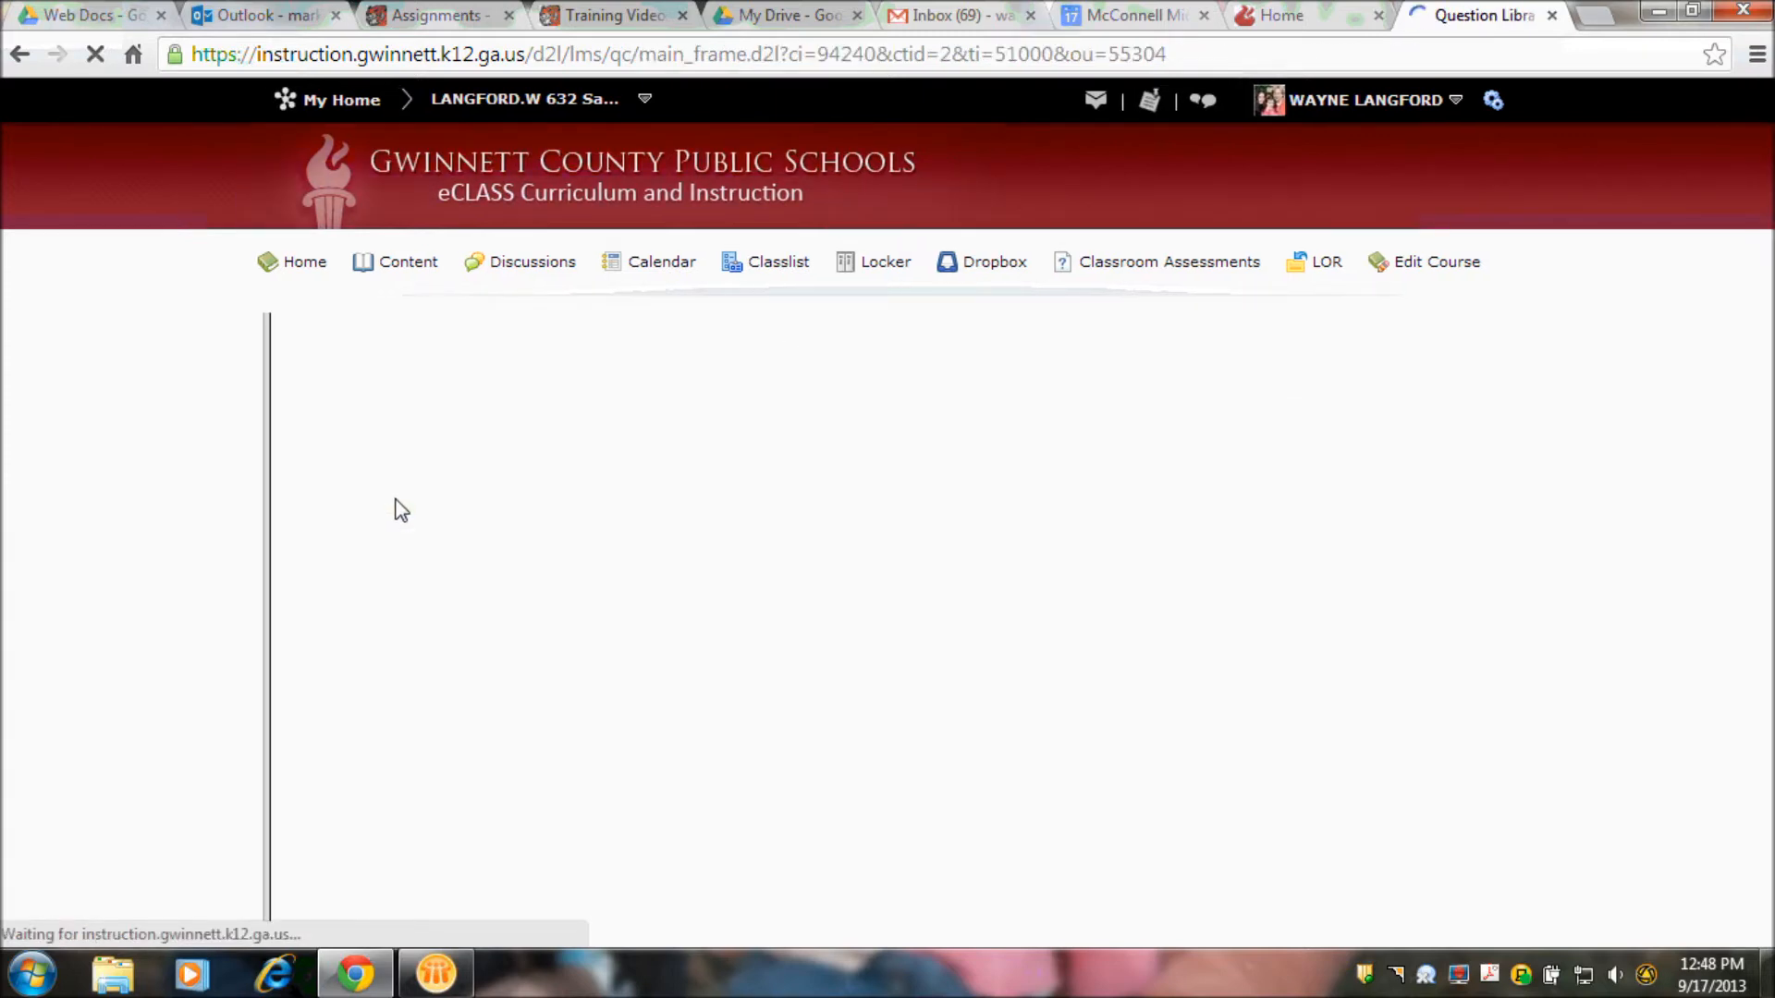
# - Start a new section in the Lesson One assessment and name it "First Video"
pyautogui.click(326, 400)
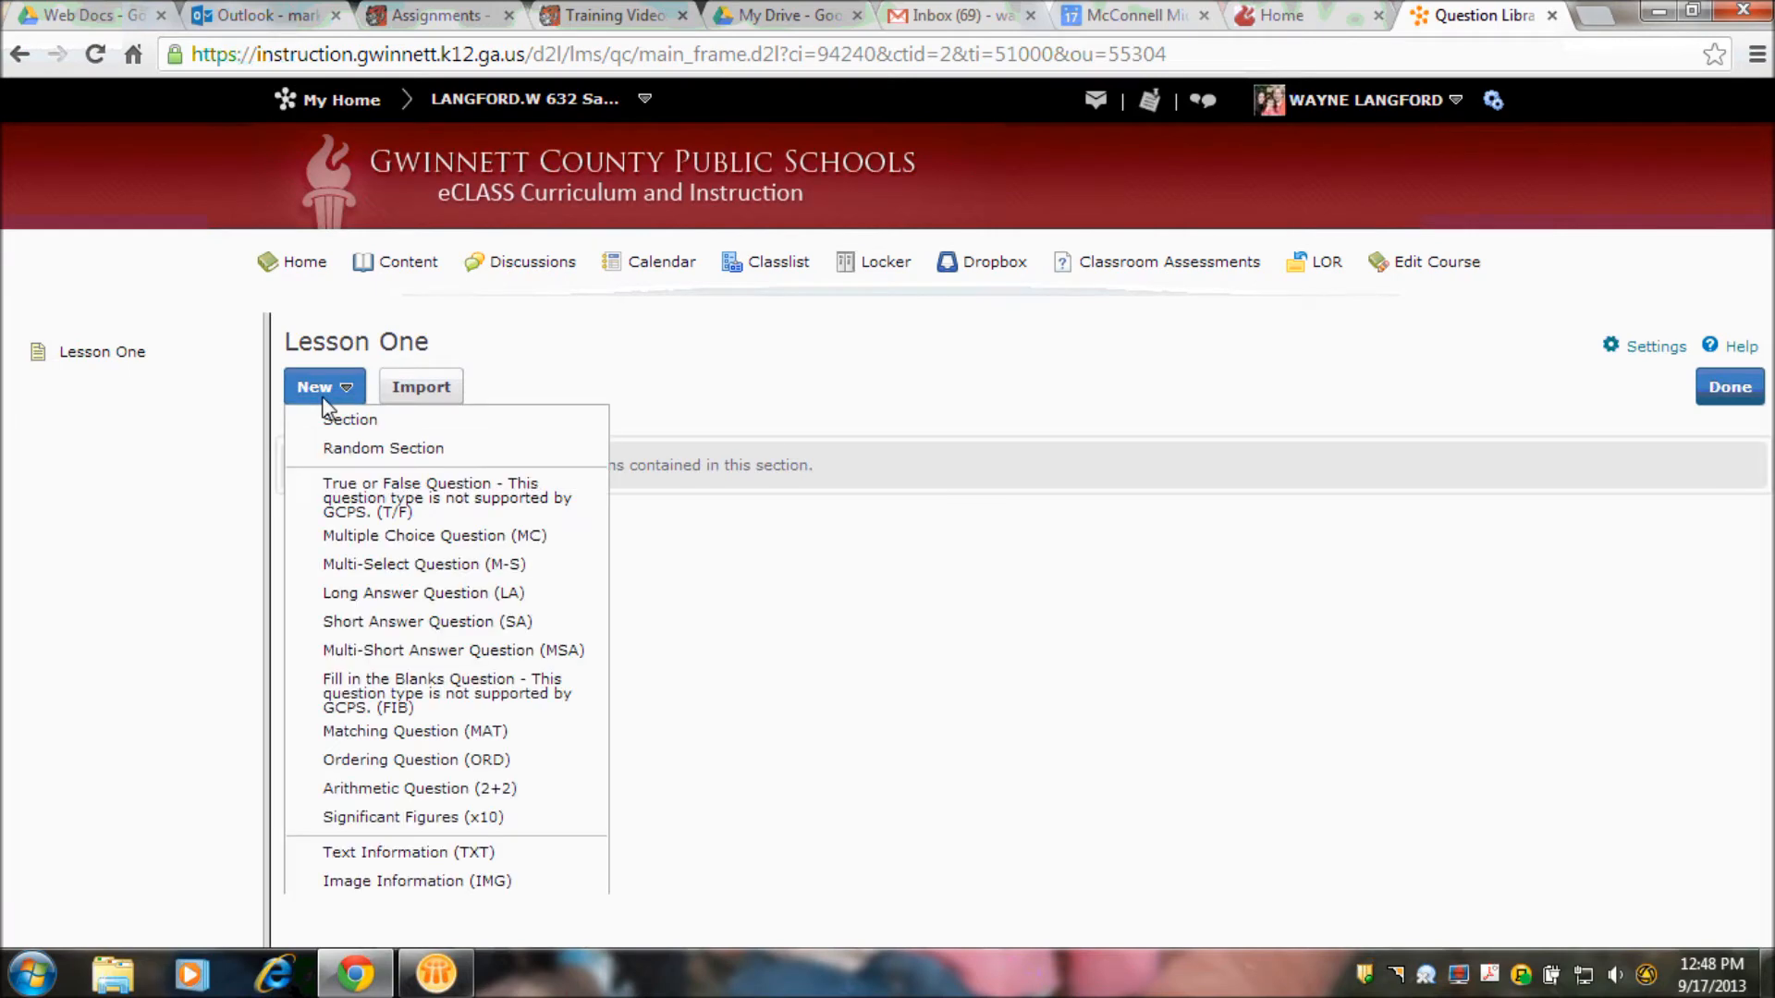
pyautogui.click(497, 424)
pyautogui.click(445, 474)
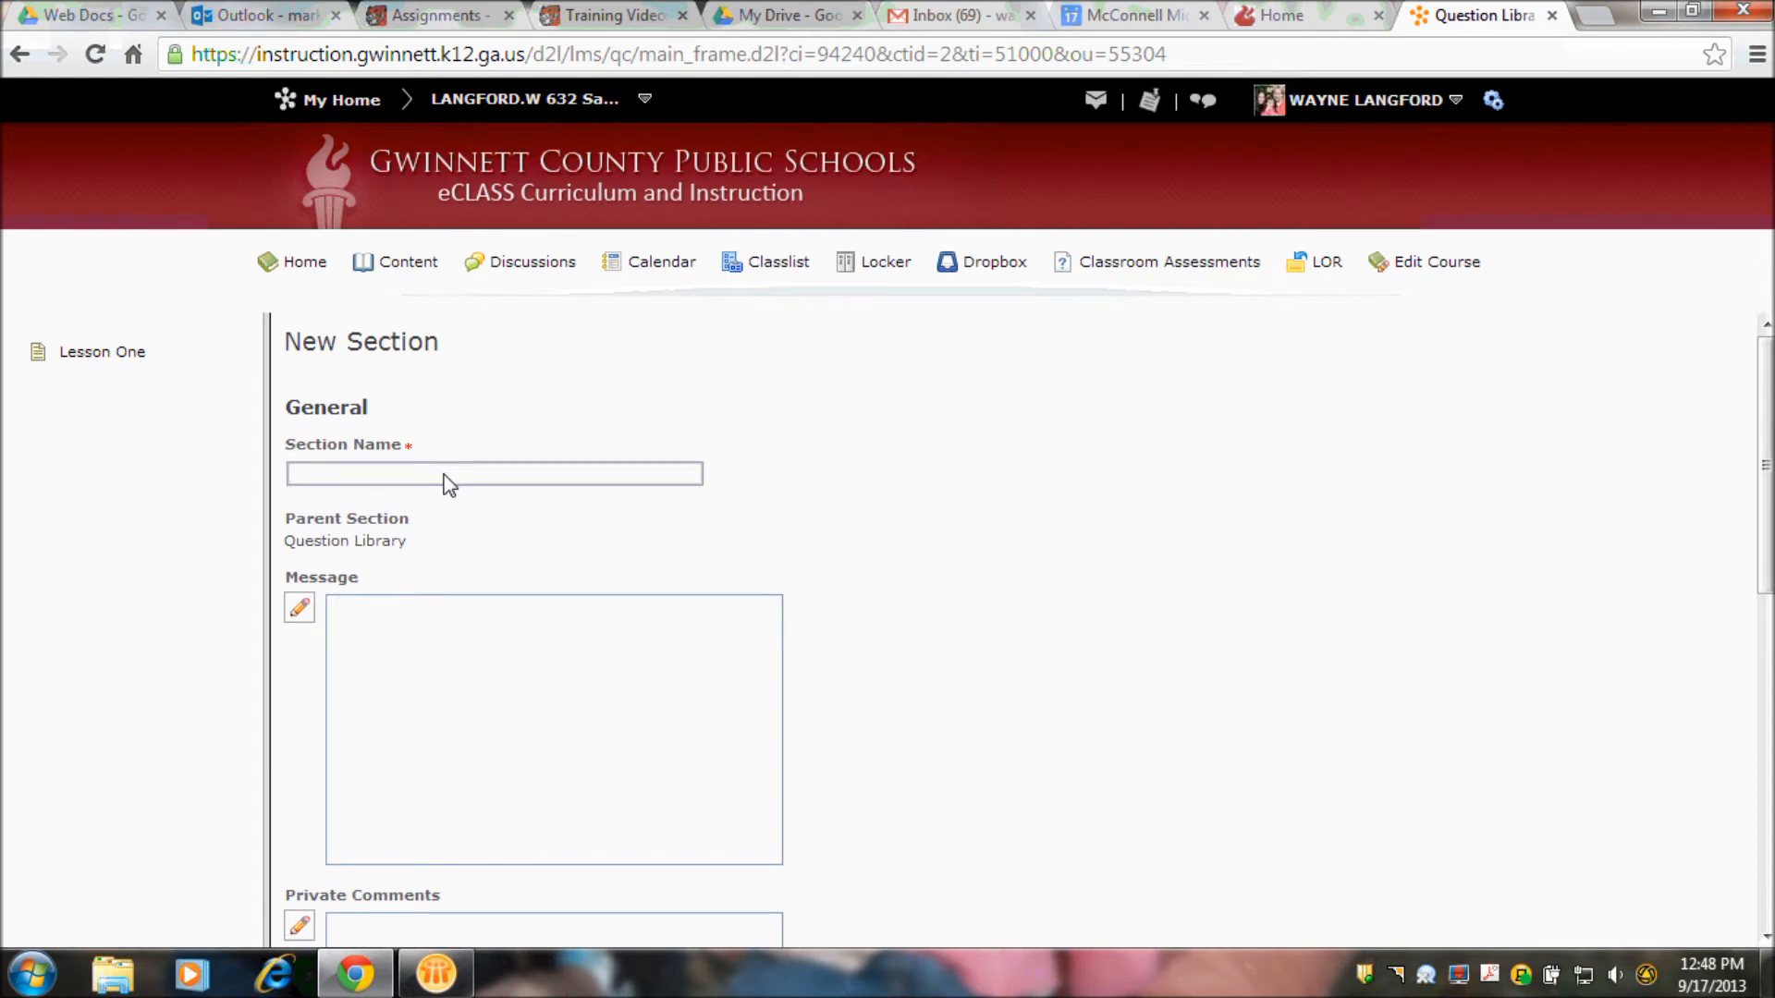
pyautogui.write('First Vide')
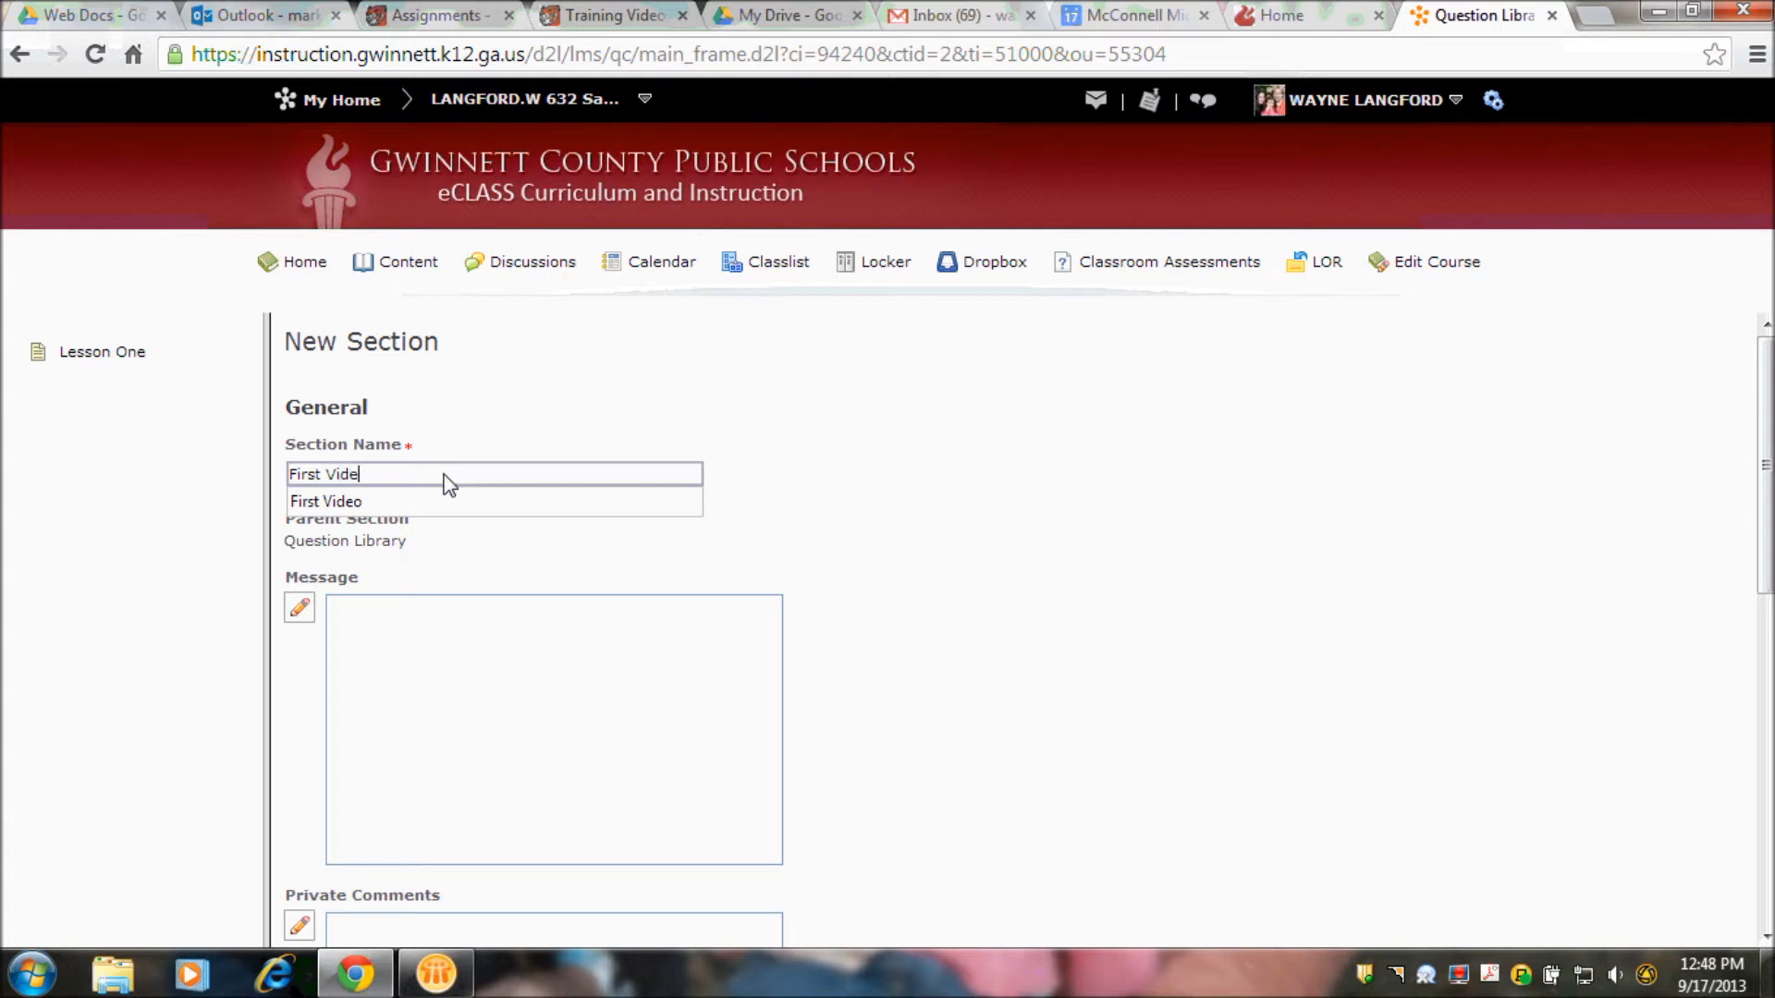
pyautogui.write('o')
pyautogui.click(448, 496)
# - Write the section message "please watch this video and then take the test." and start a new line below it
pyautogui.click(423, 704)
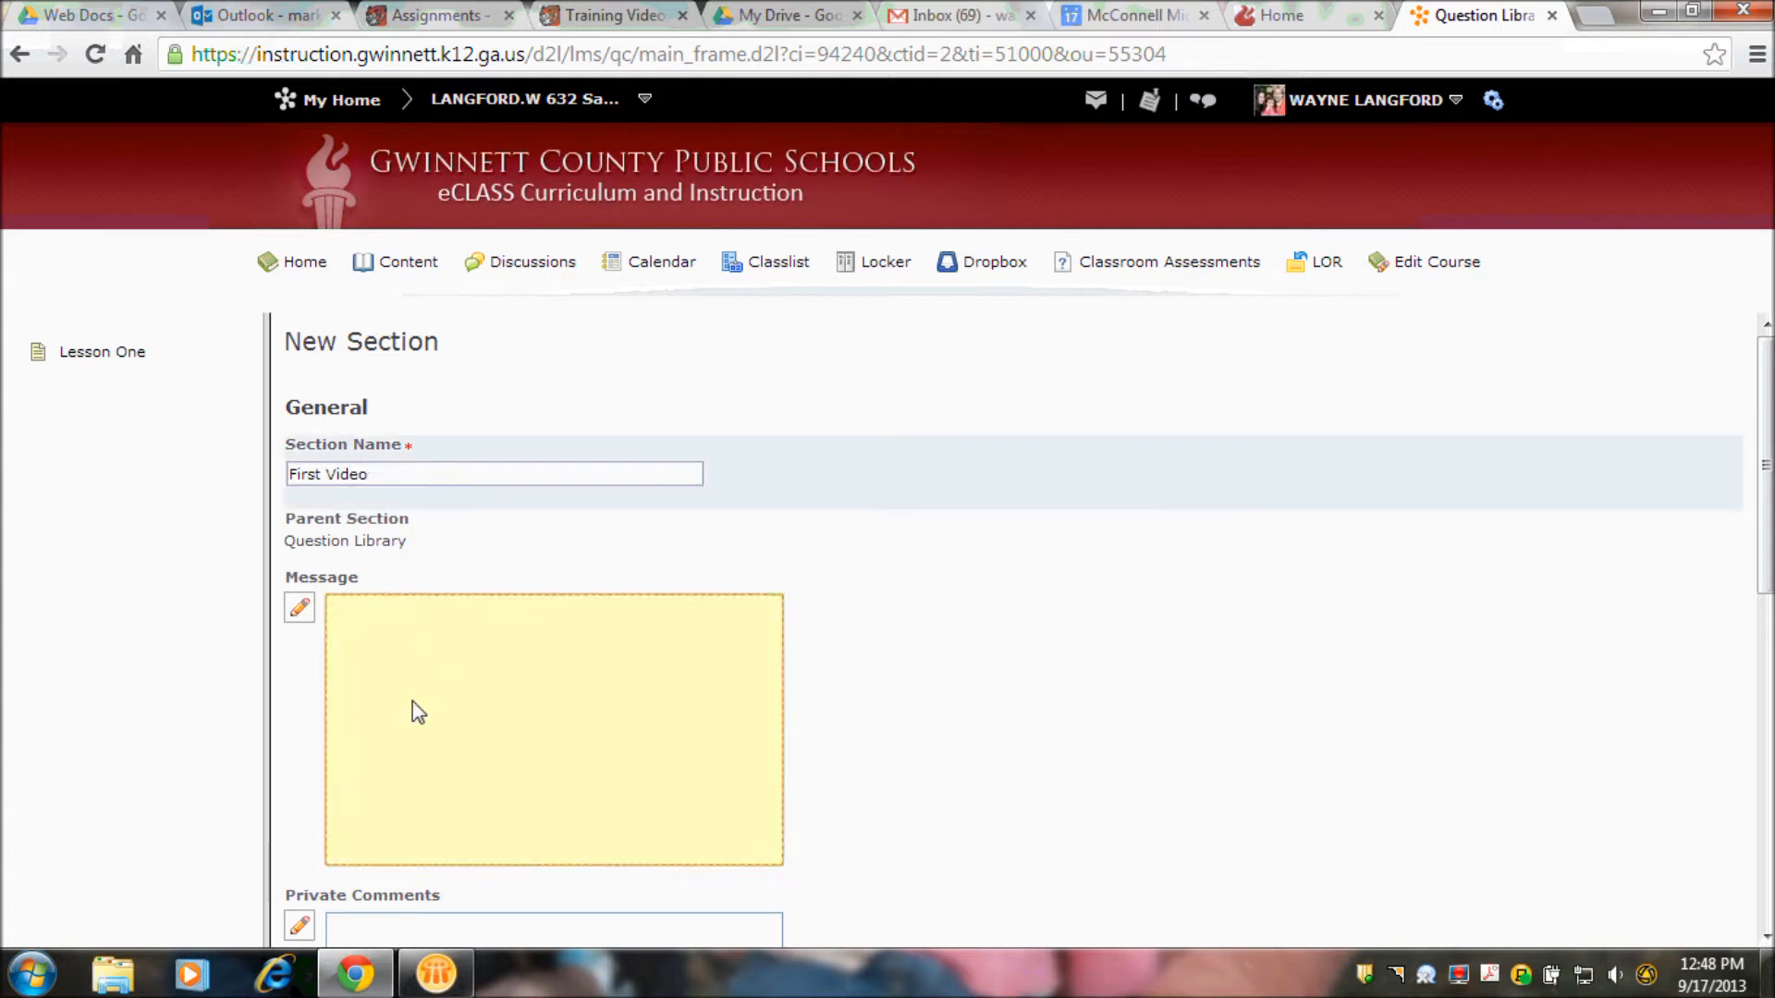
pyautogui.write('please wat')
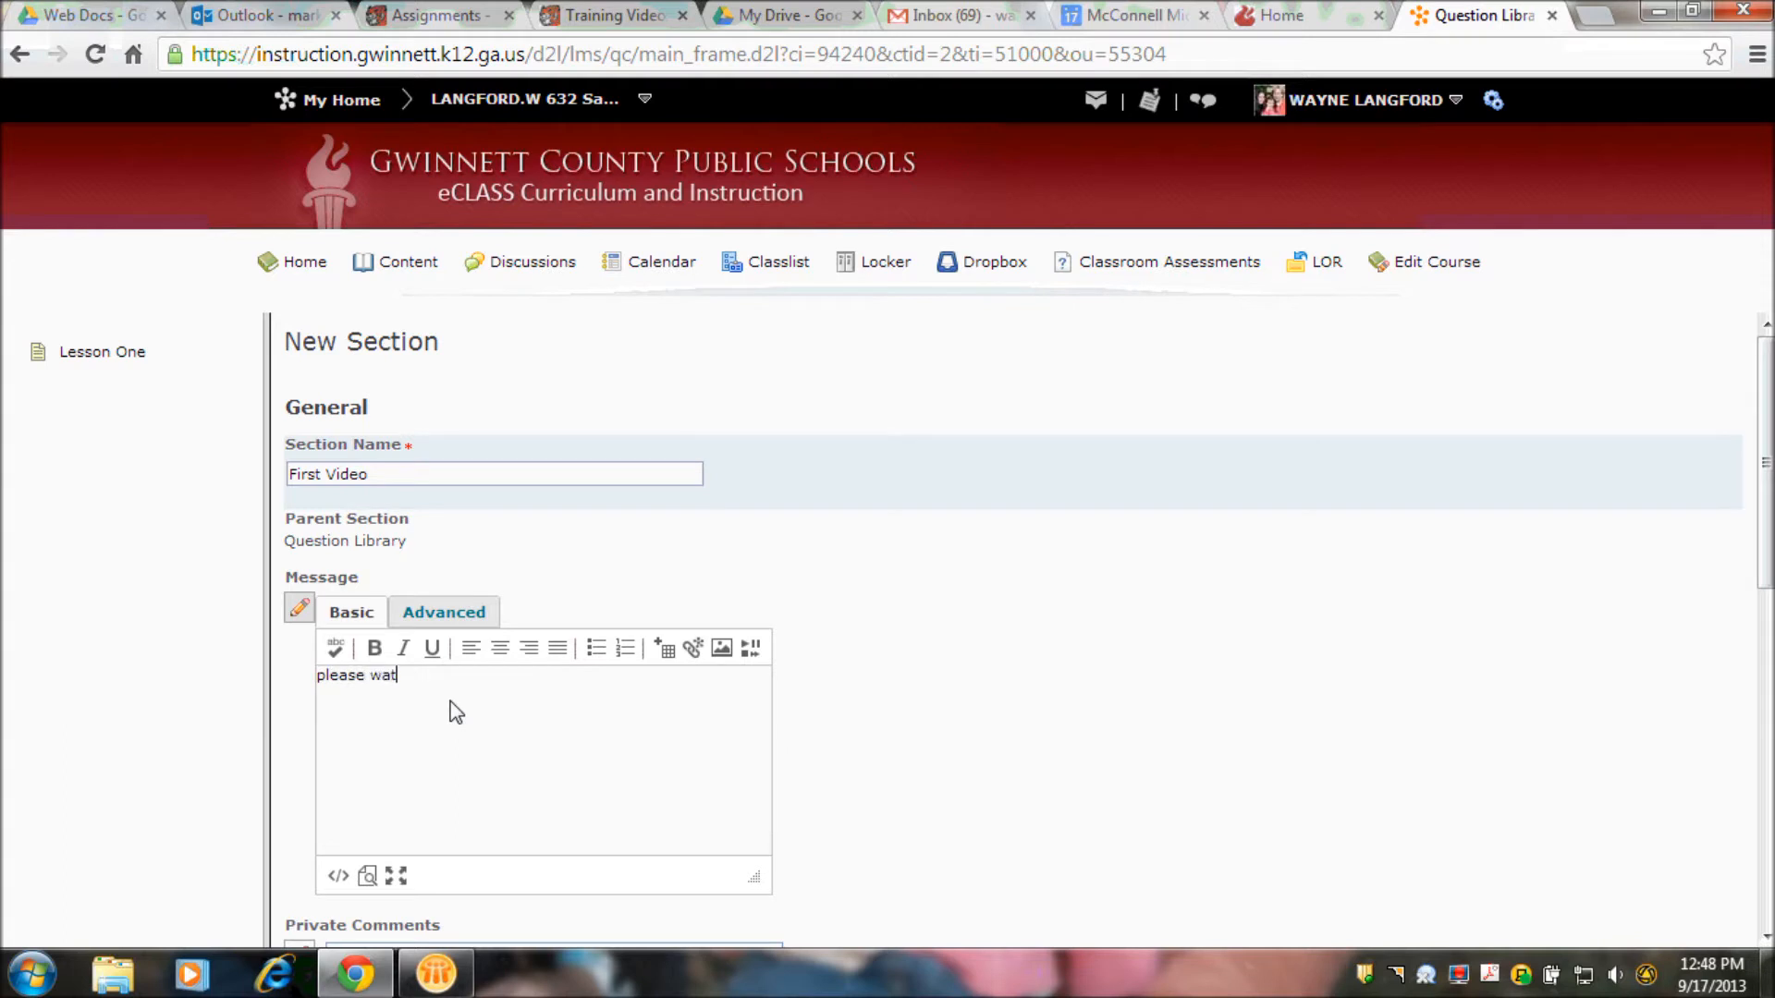
pyautogui.write('ch this video and then take the test')
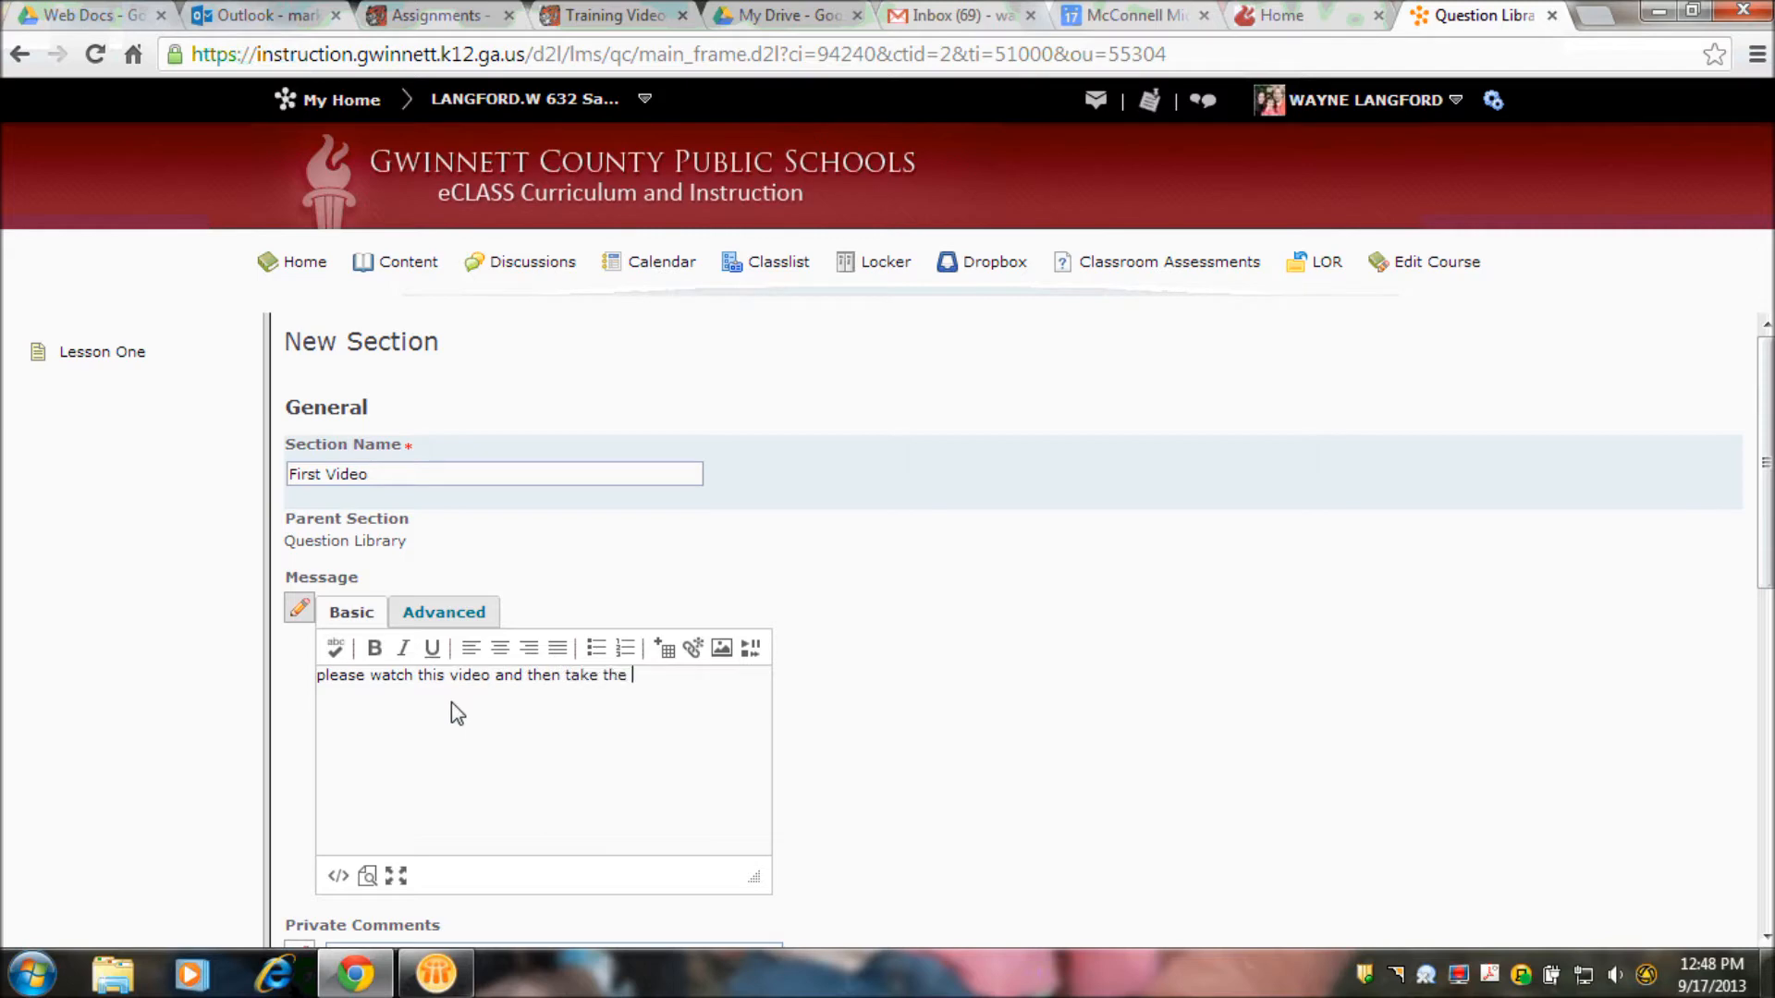
pyautogui.write('.')
pyautogui.press('Return')
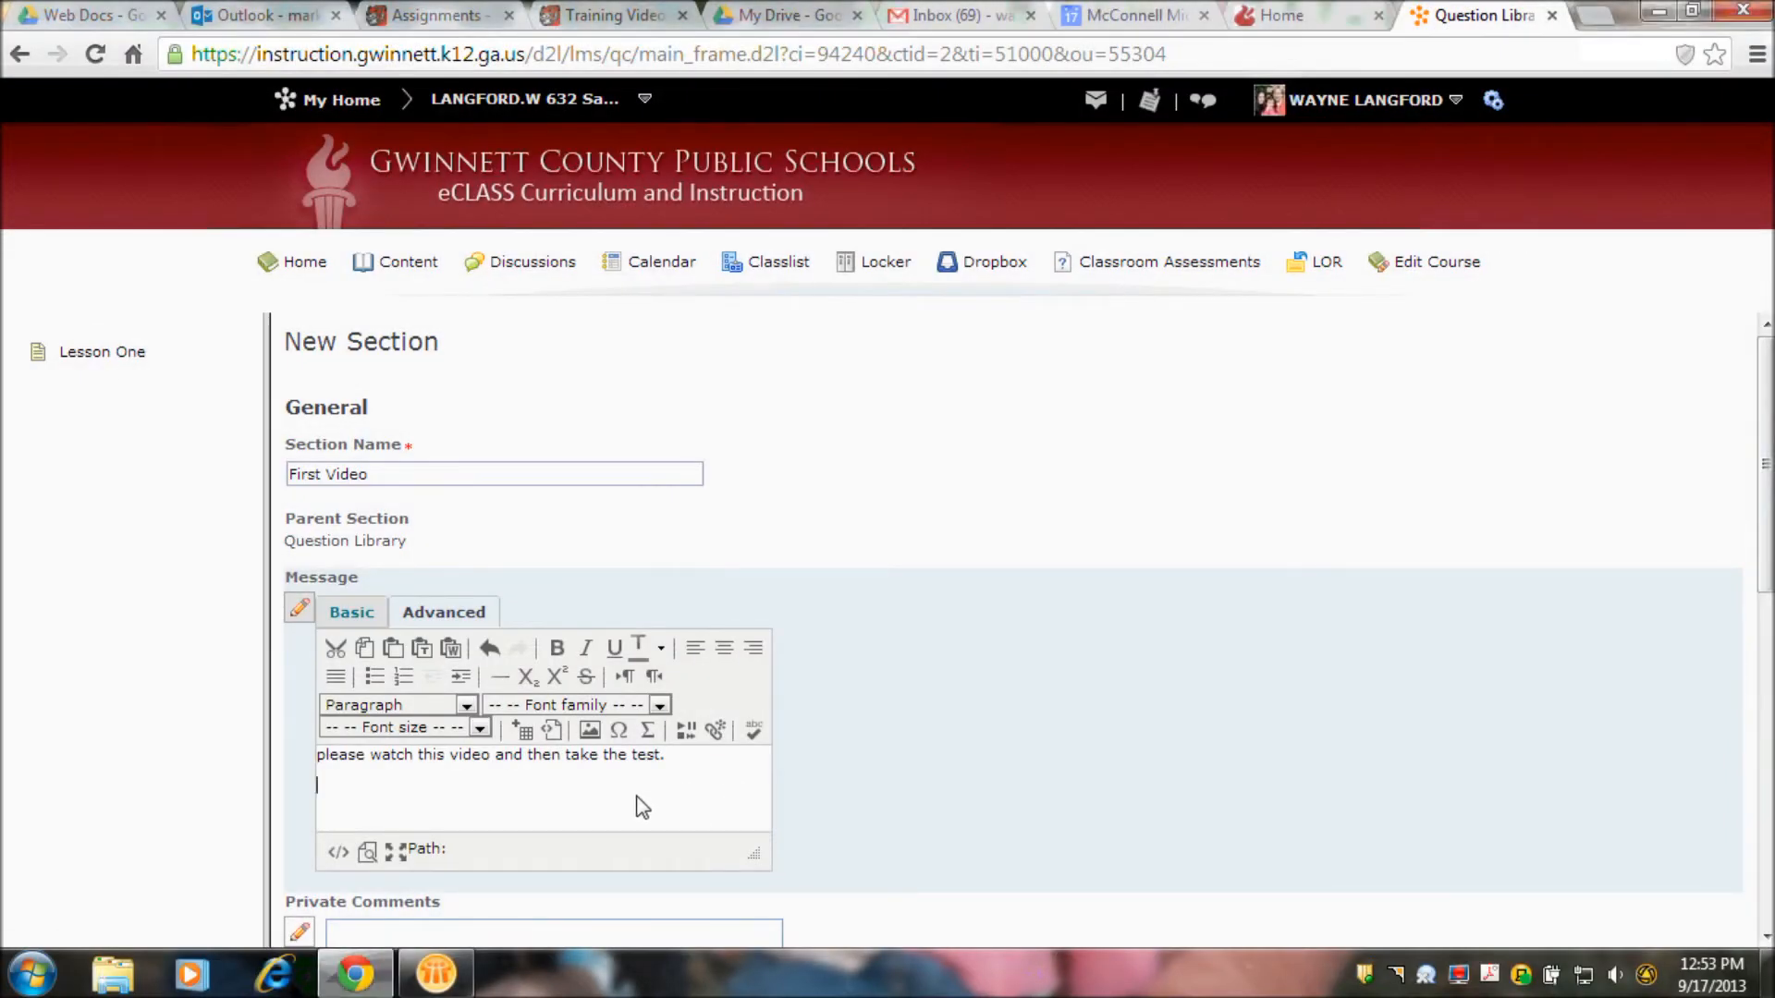
pyautogui.click(681, 738)
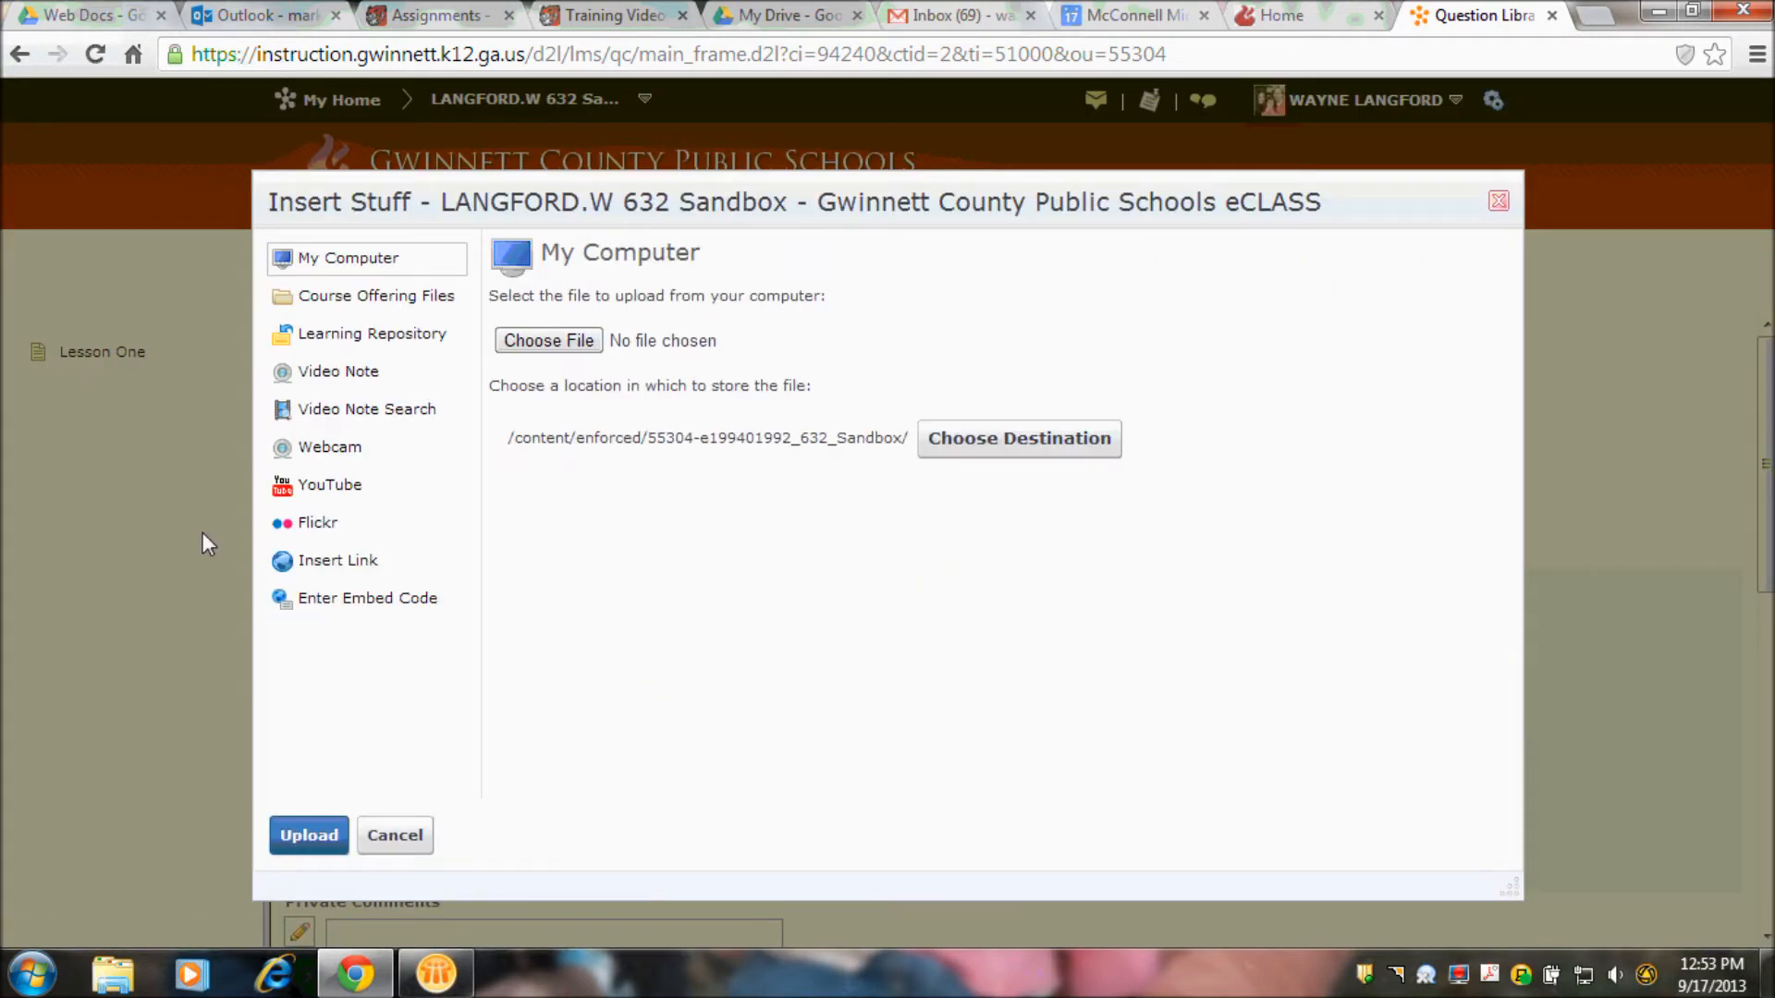
pyautogui.click(348, 496)
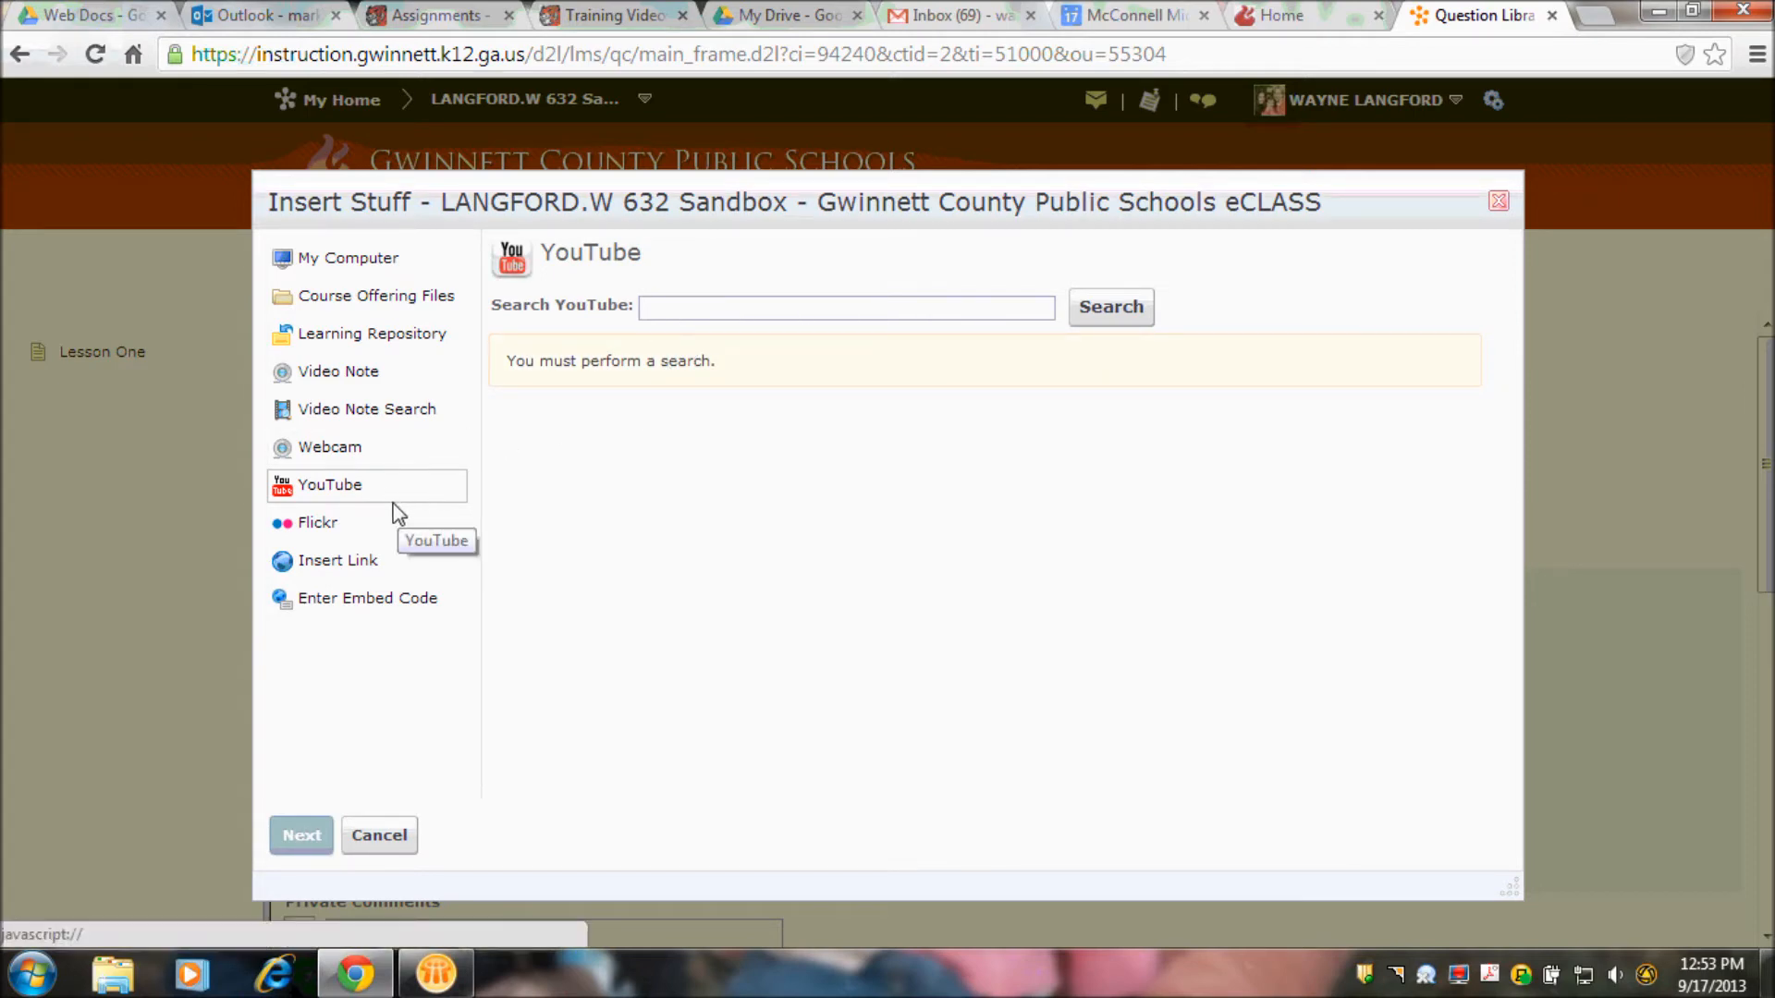
pyautogui.click(317, 562)
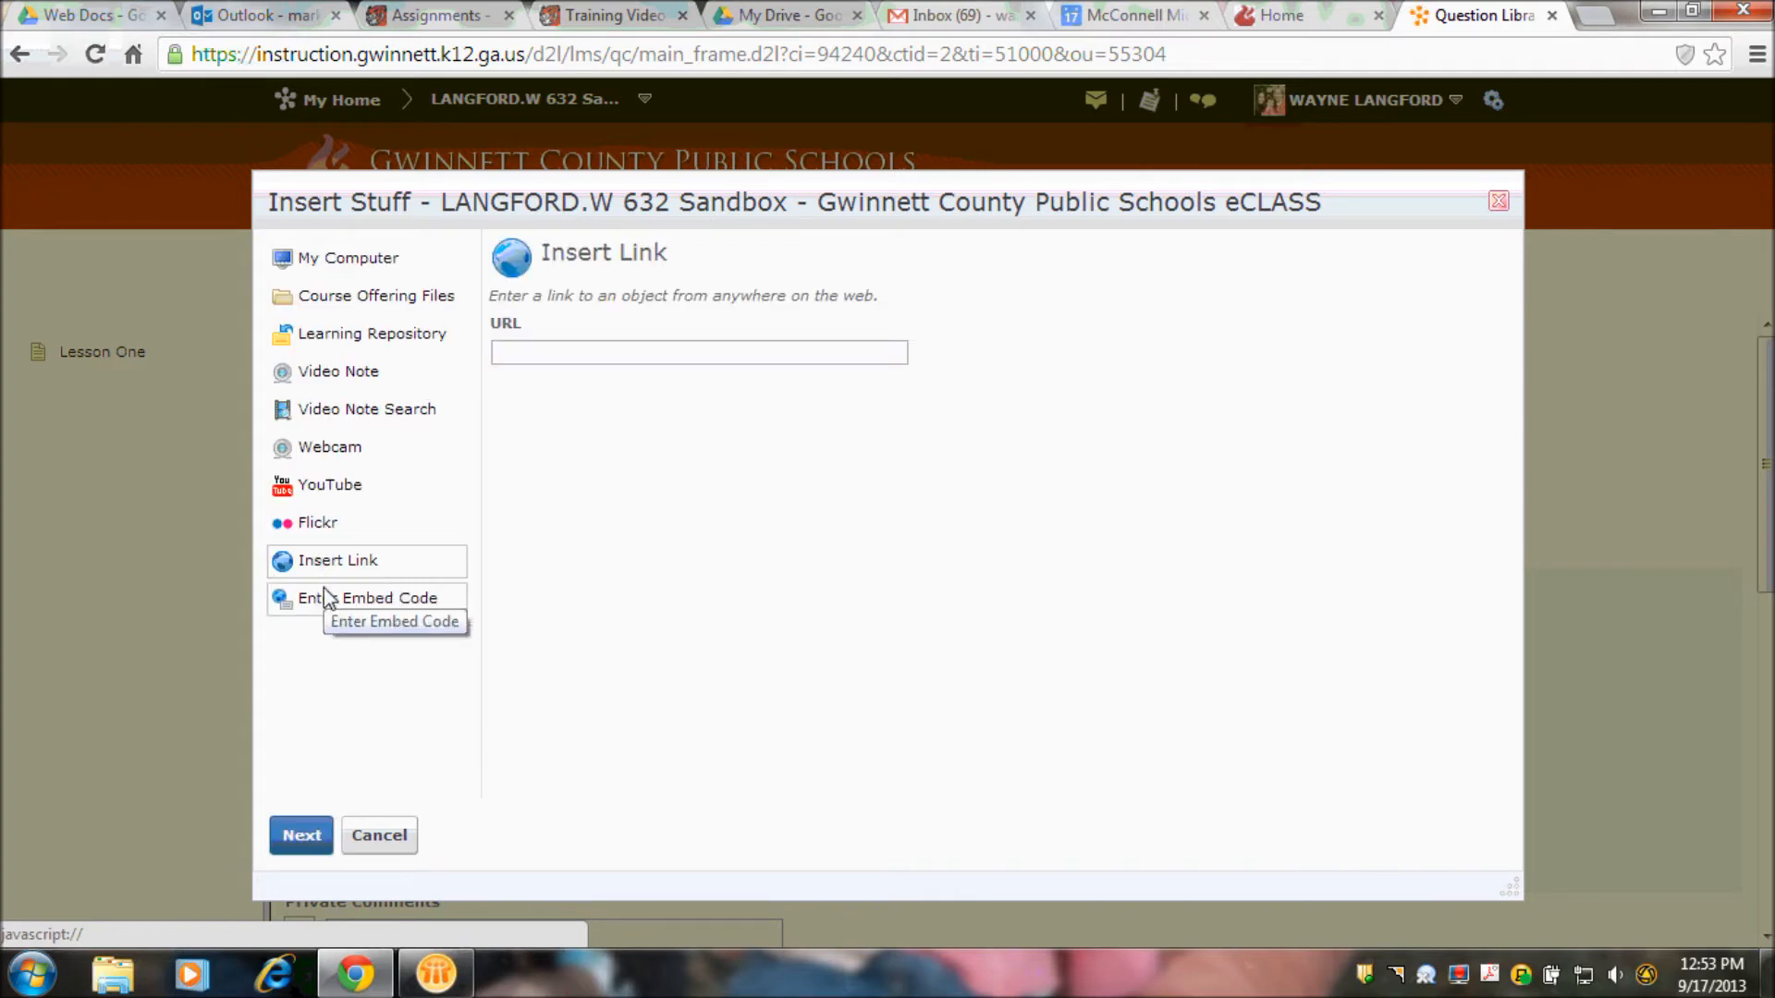
pyautogui.click(534, 357)
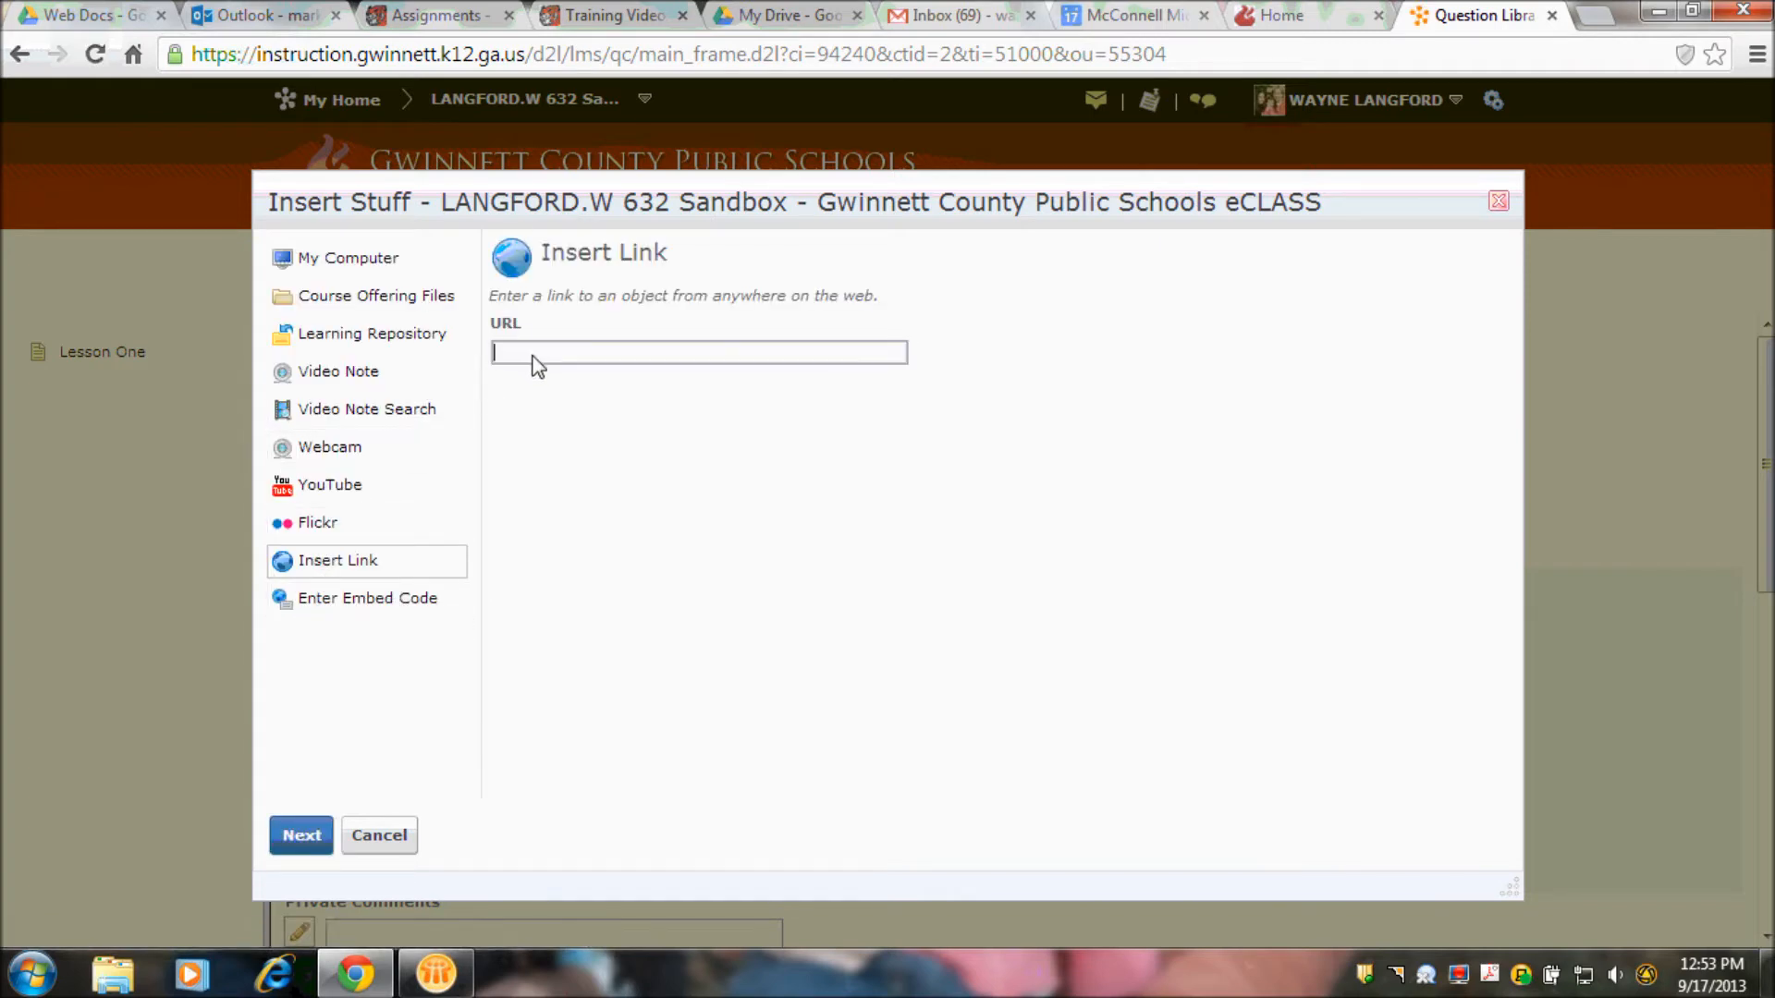
pyautogui.write('ww')
pyautogui.write('tp://www.you')
pyautogui.write('tube')
pyautogui.write('.com/')
pyautogui.write('mygreat')
pyautogui.write('video')
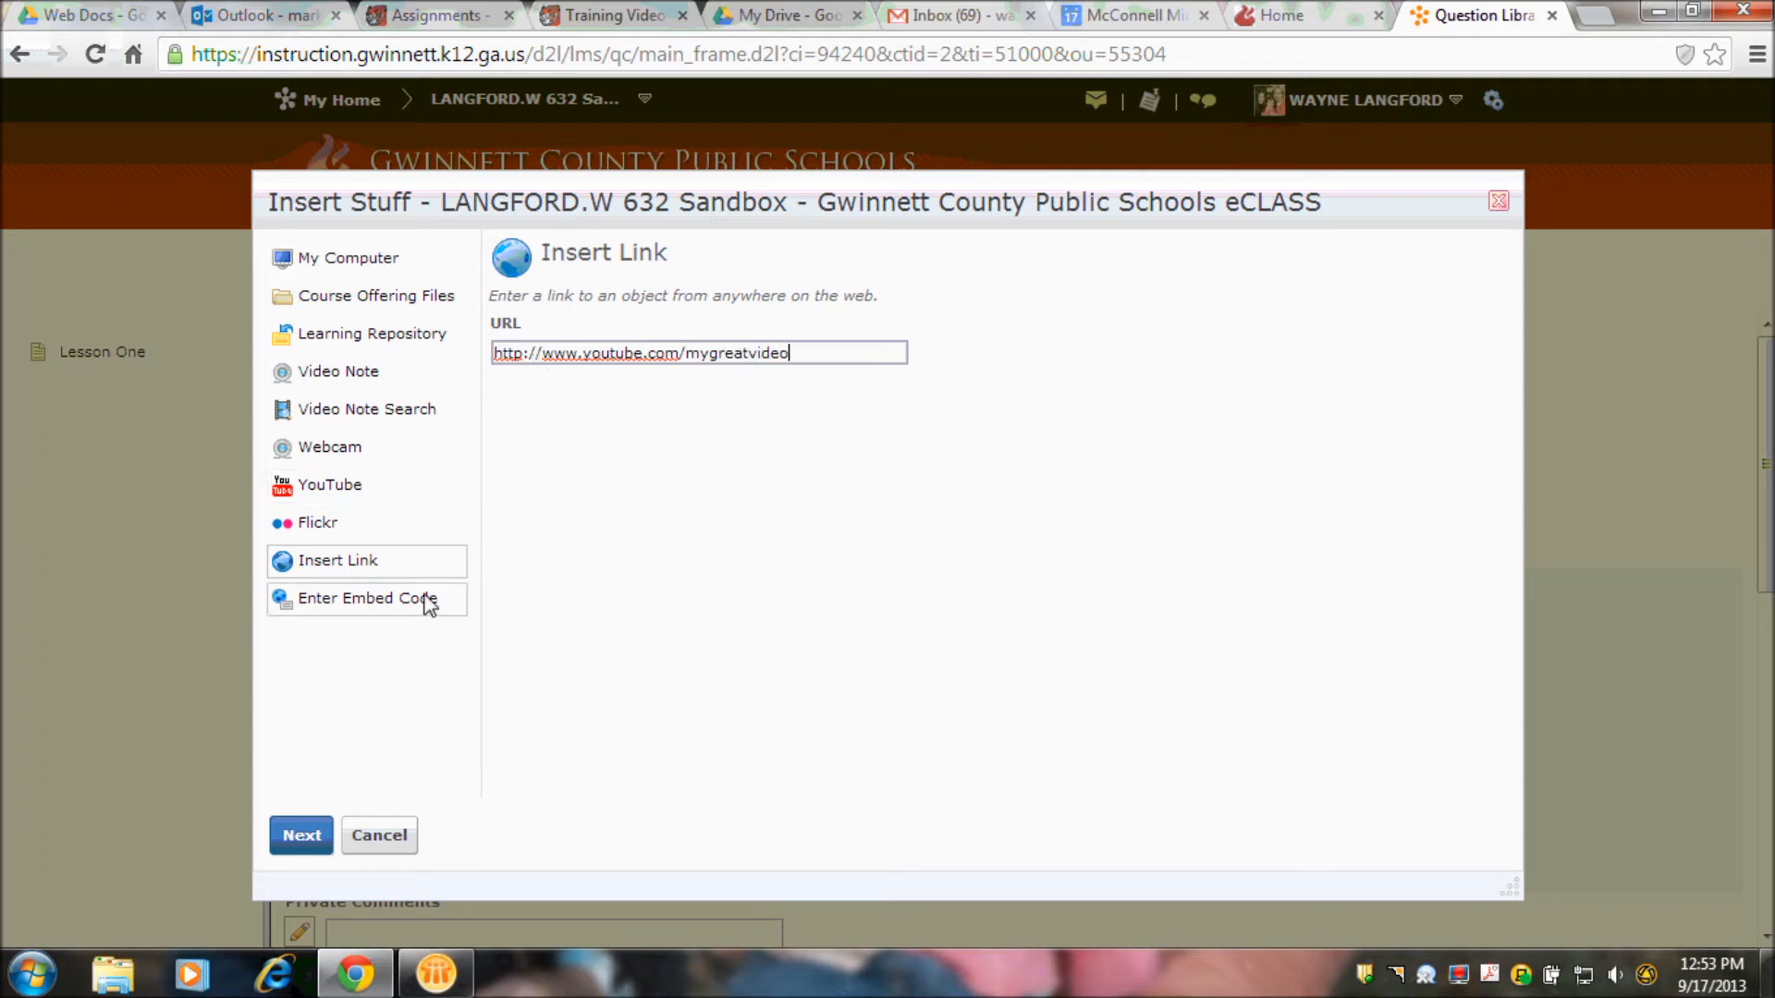
pyautogui.click(313, 834)
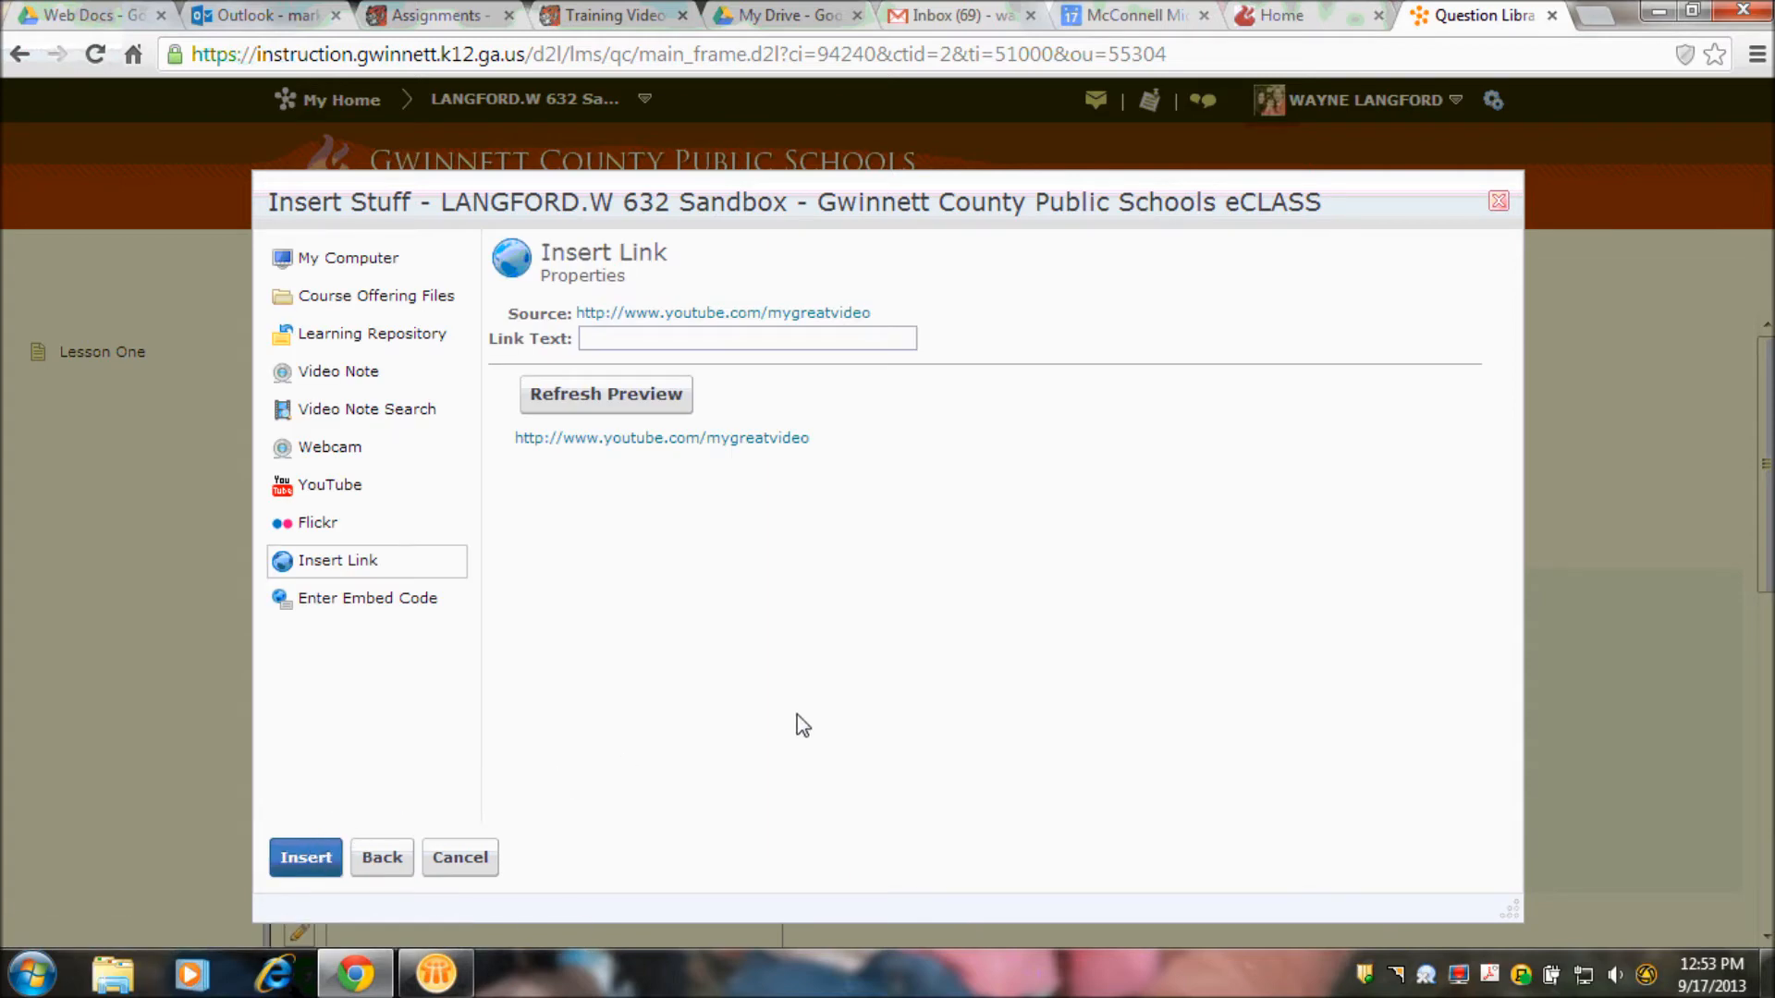
# - Give the link the text "This is the video" and insert it into the section message
pyautogui.click(702, 347)
pyautogui.write('This is the video')
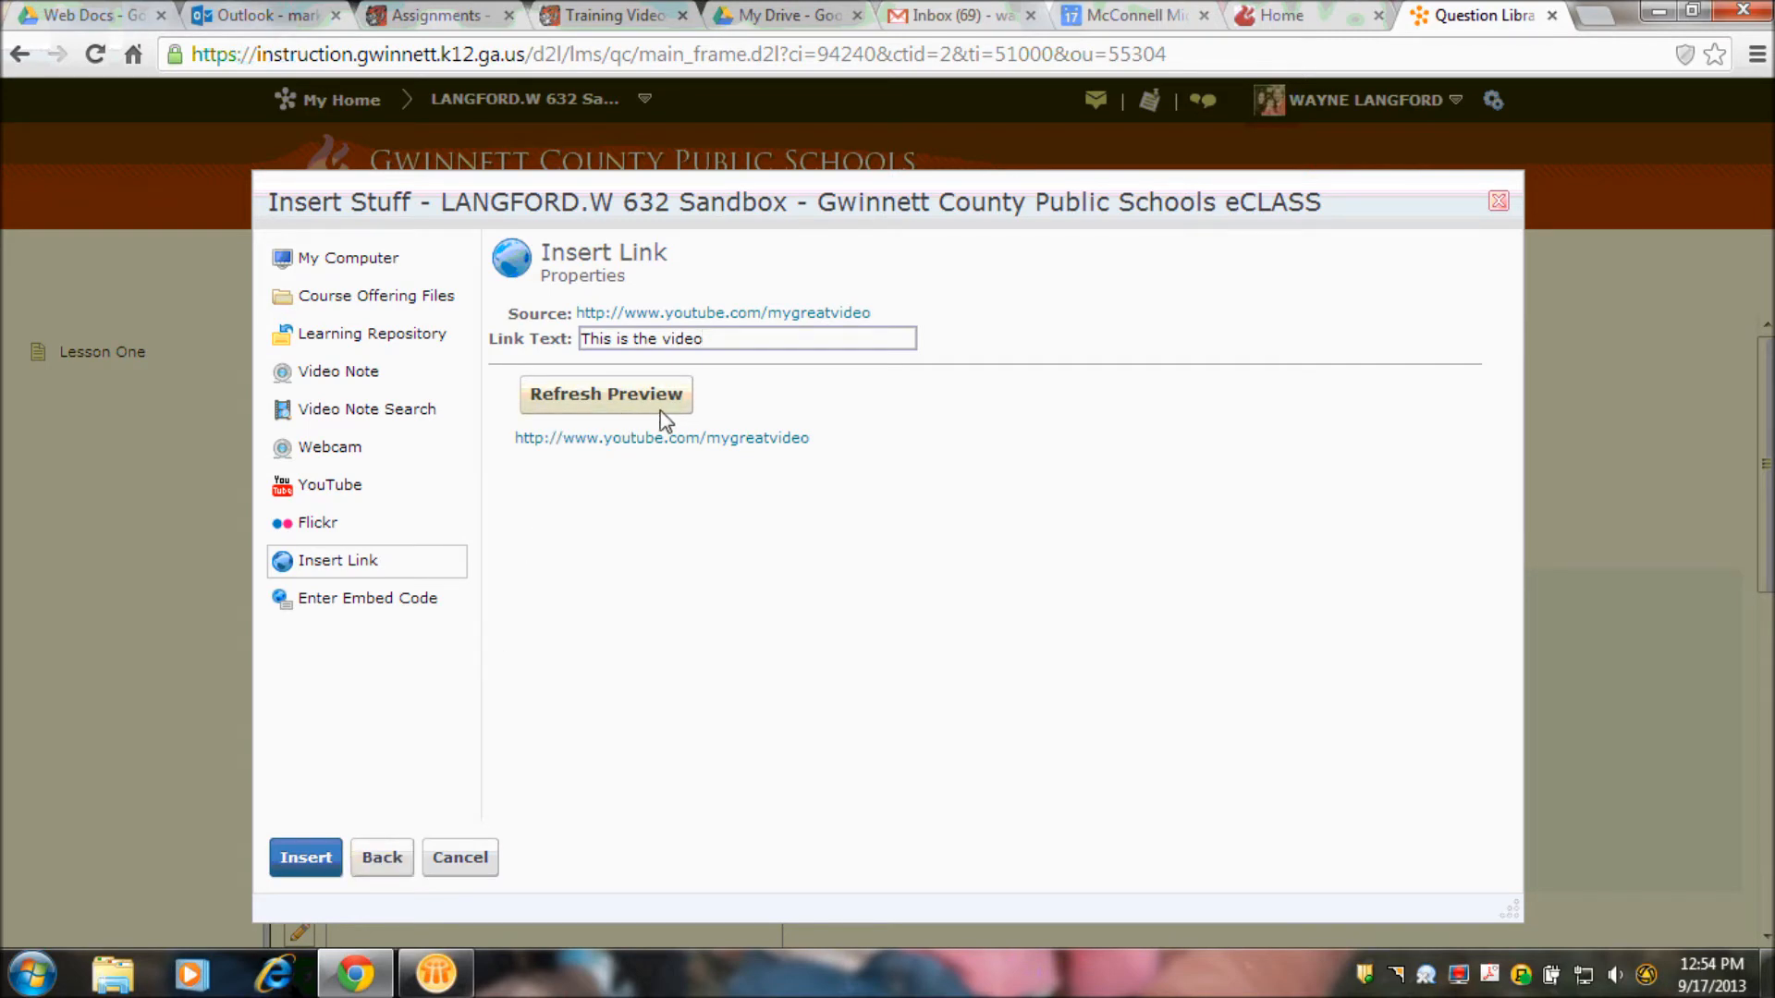
pyautogui.click(309, 858)
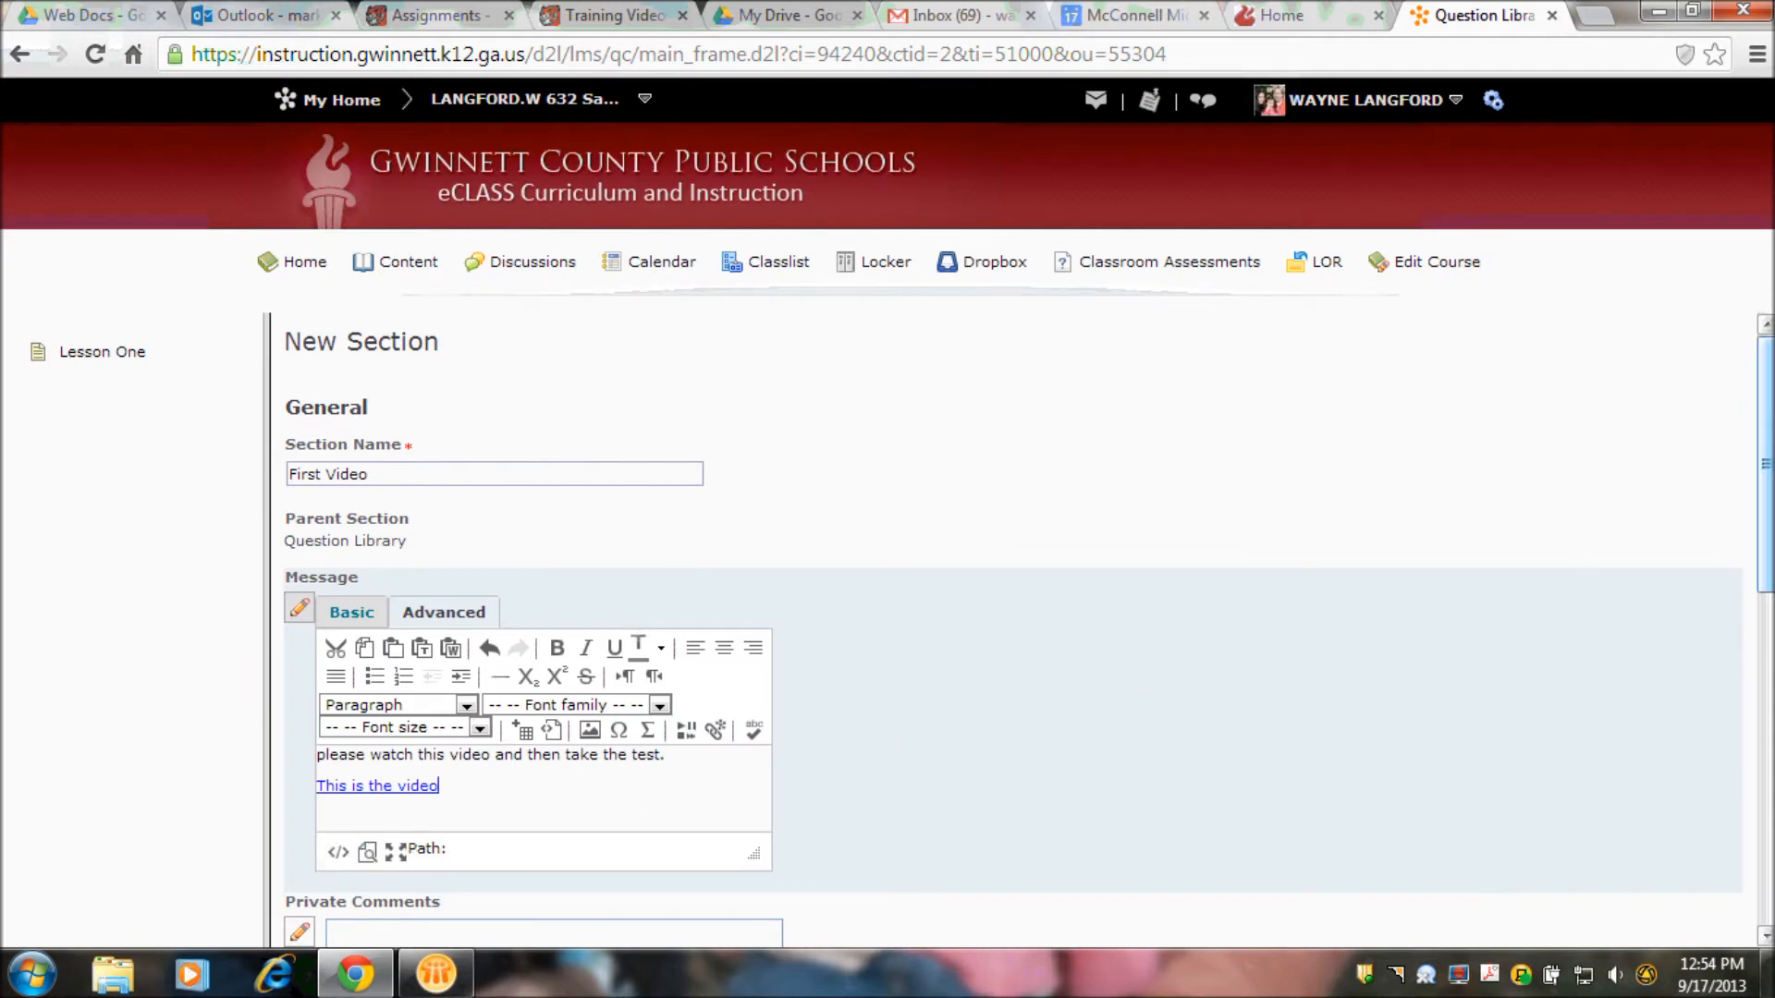
# - Save the First Video section, keeping its display options as they are
pyautogui.scroll(-6, 1766, 465)
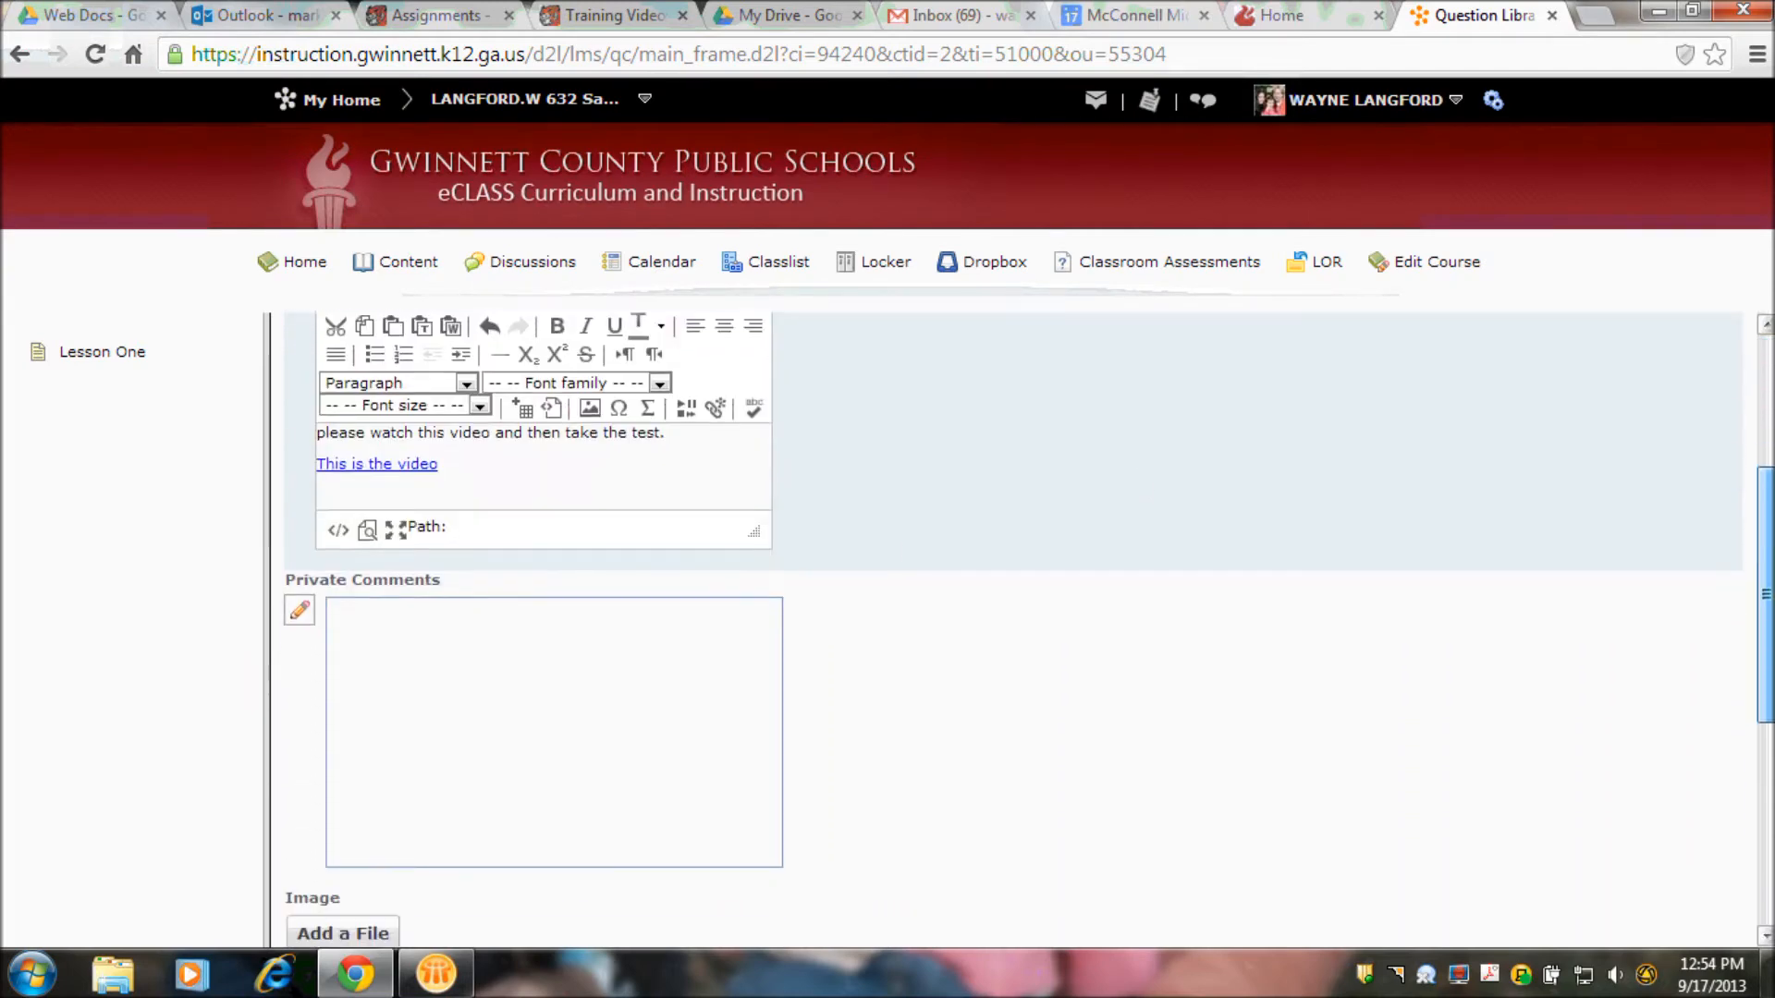
pyautogui.scroll(-3, 1332, 895)
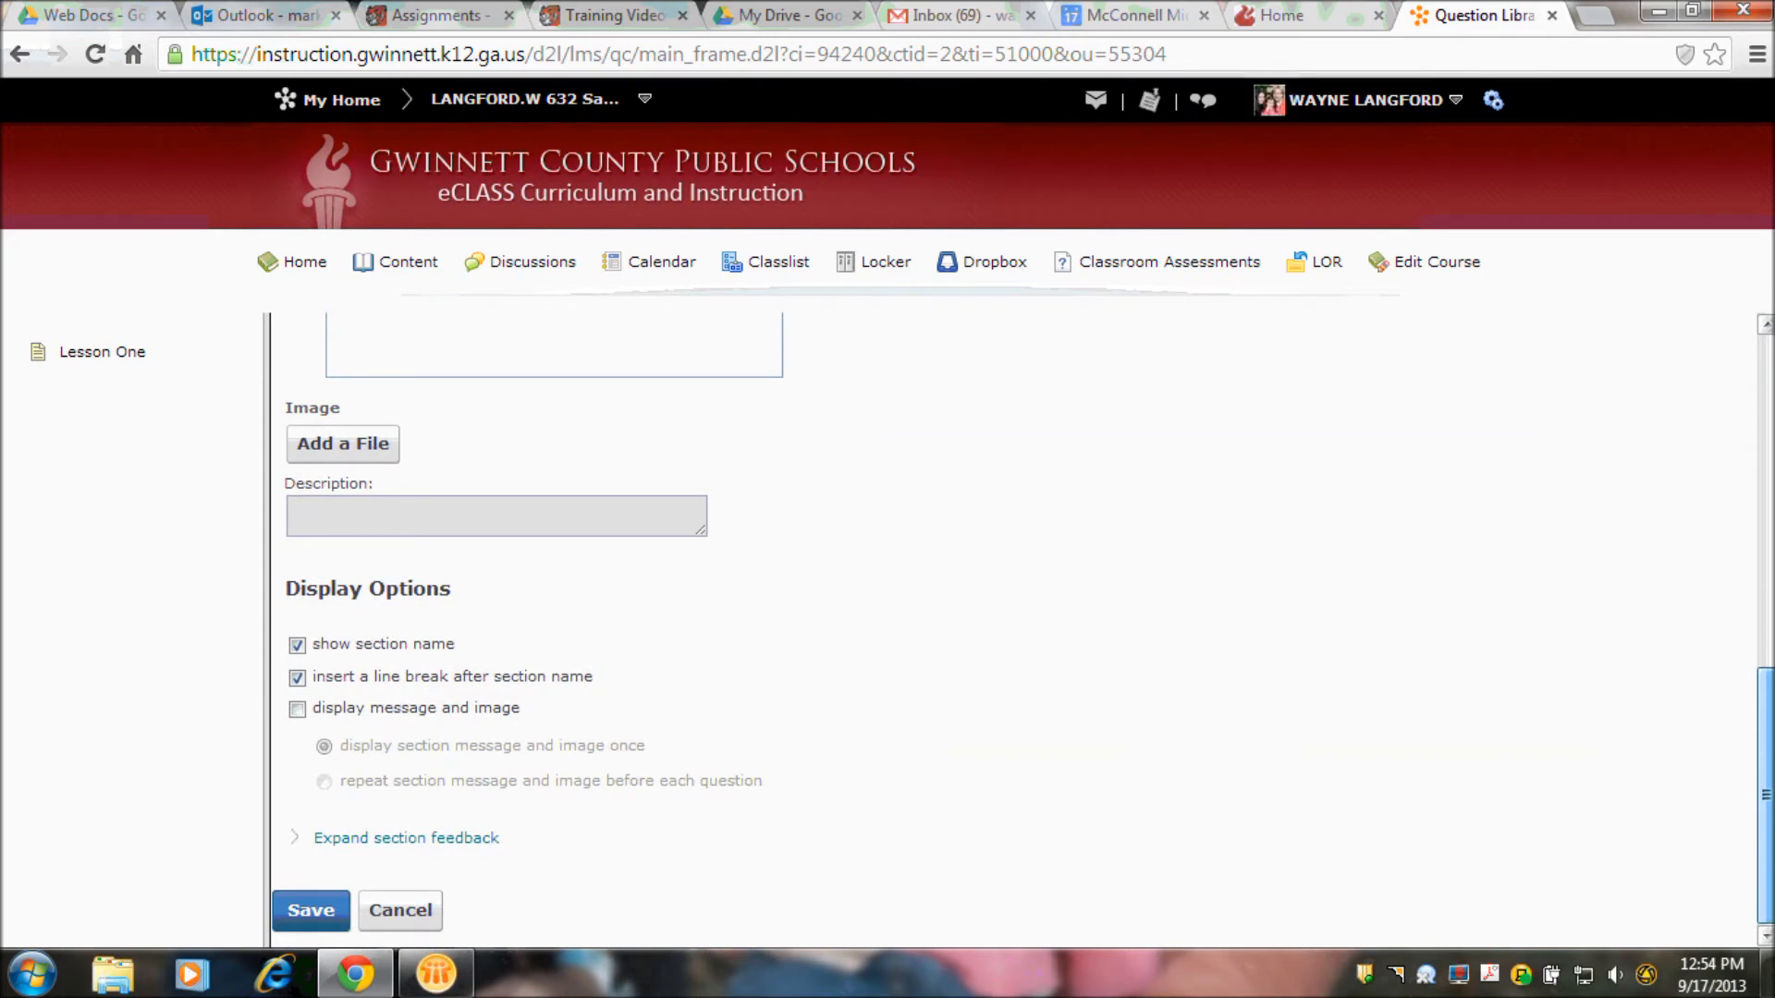
pyautogui.click(313, 908)
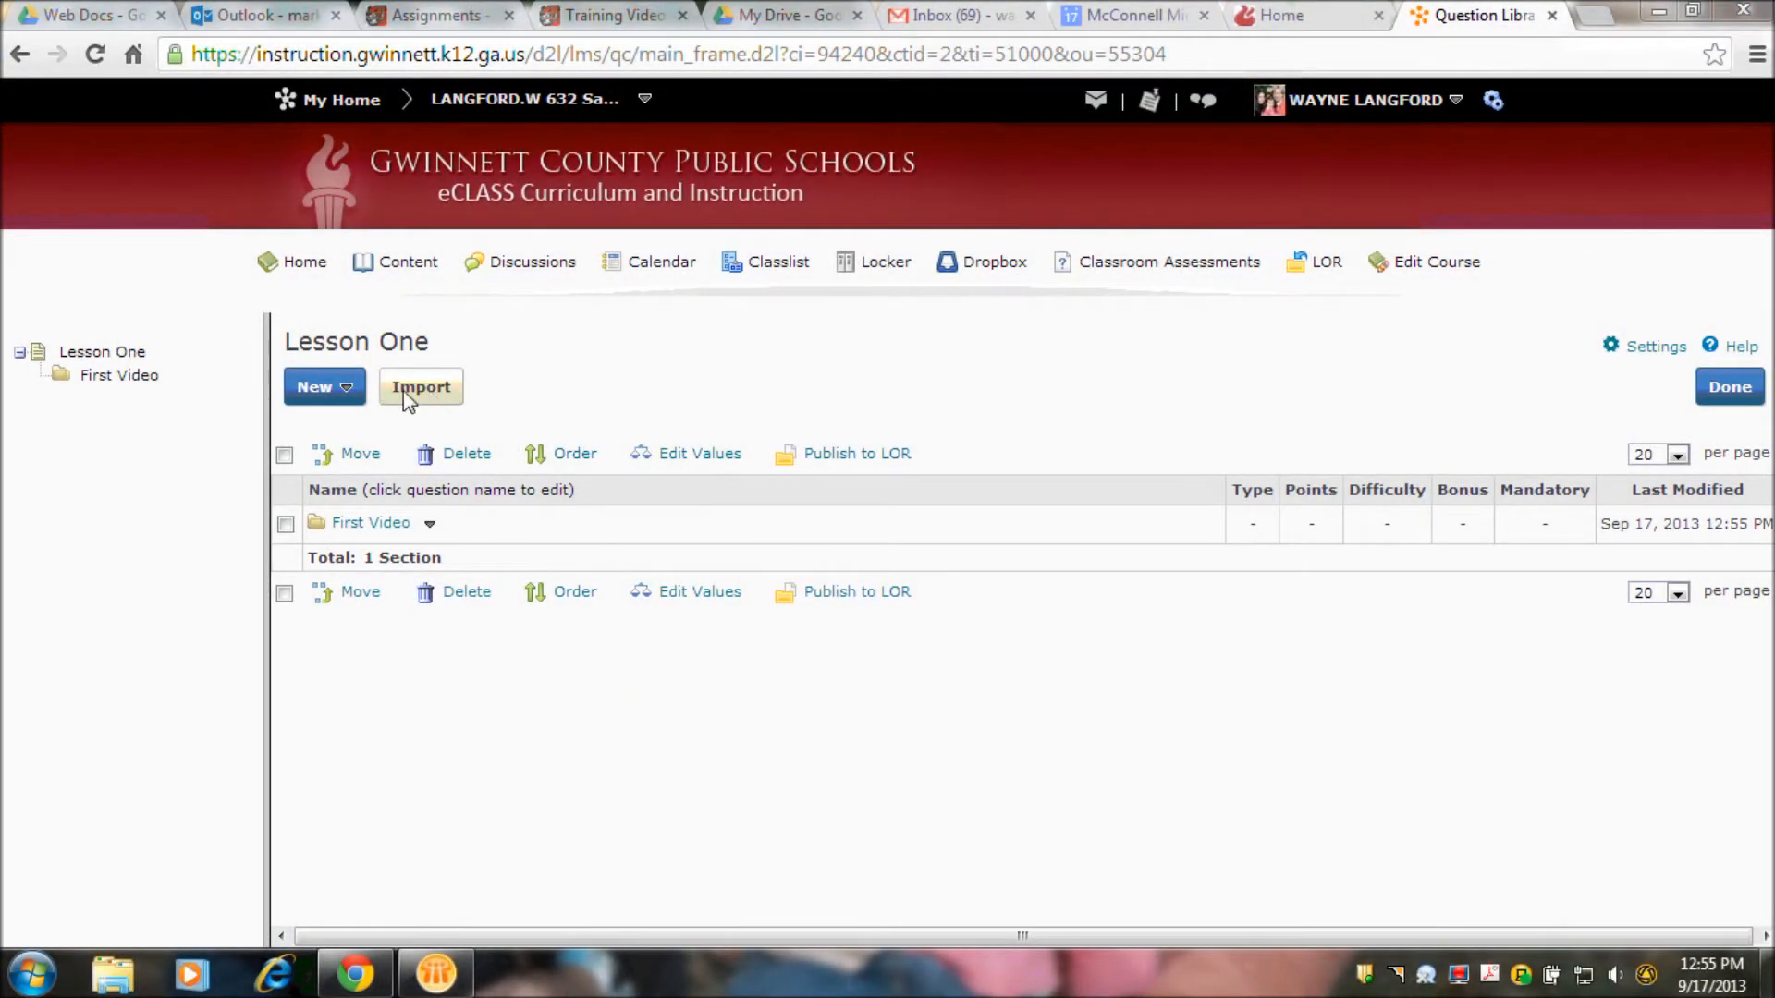
# - Start a new multi-select question and title it "How can we check for understanding when flipping a lesson?"
pyautogui.click(330, 392)
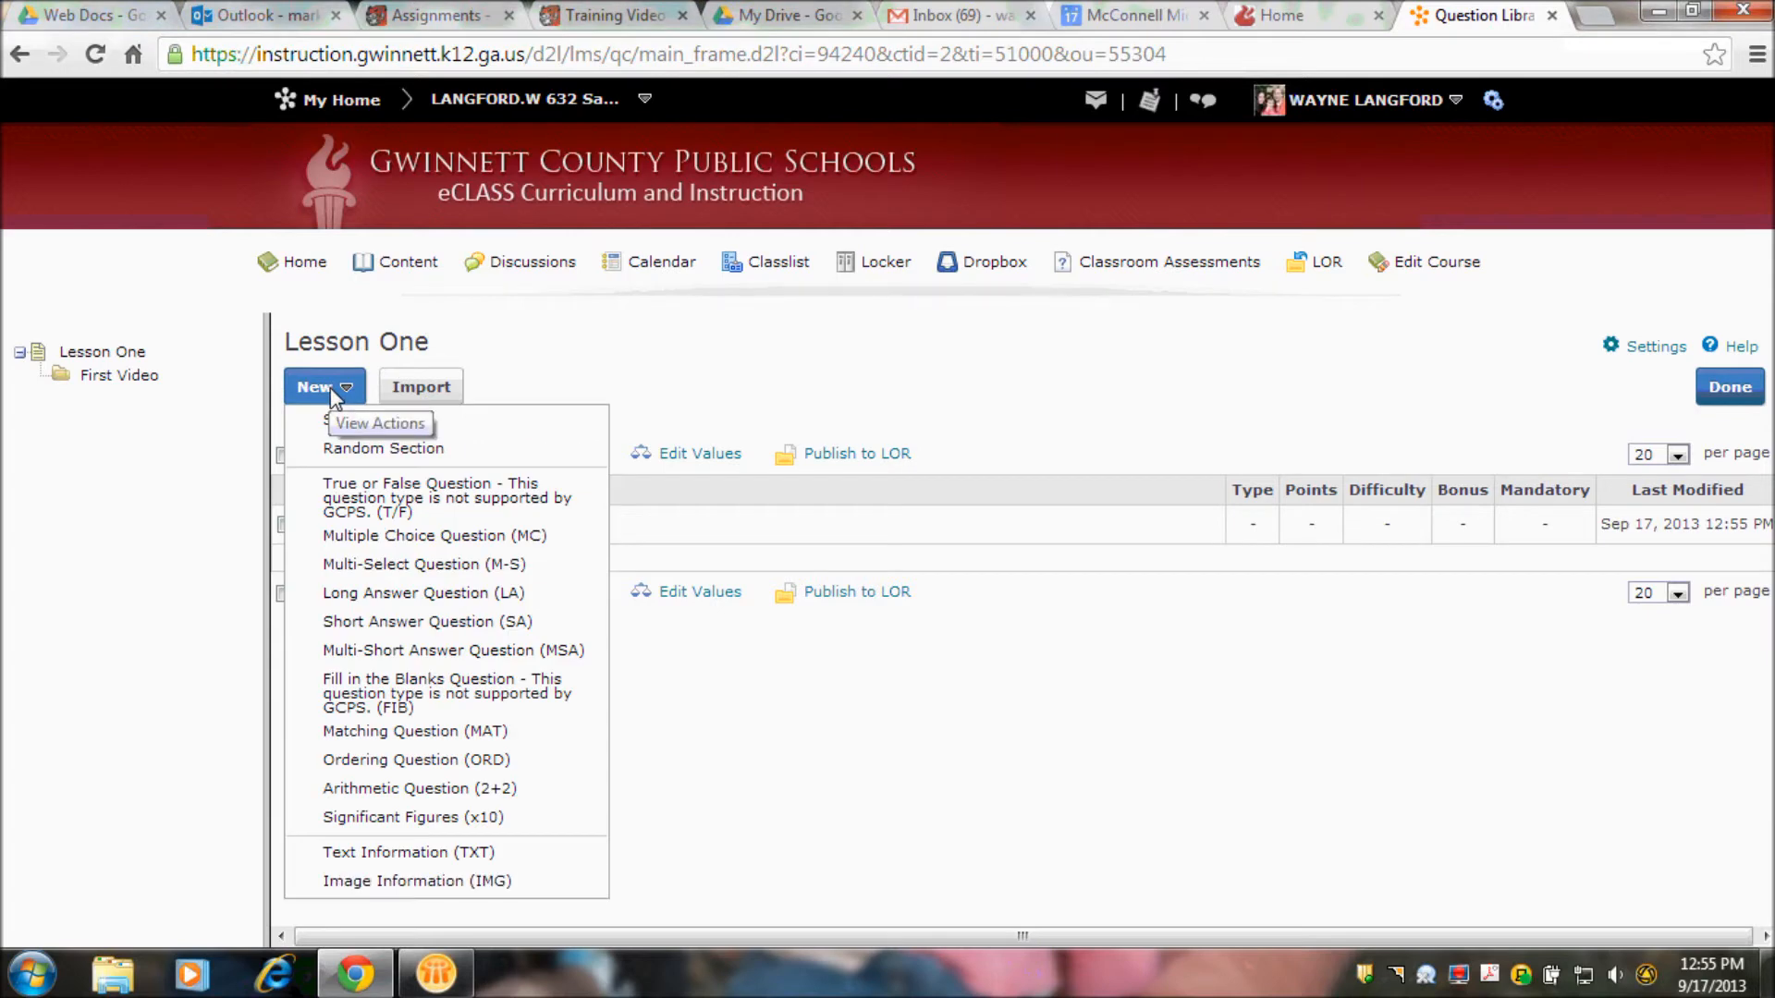
pyautogui.click(449, 565)
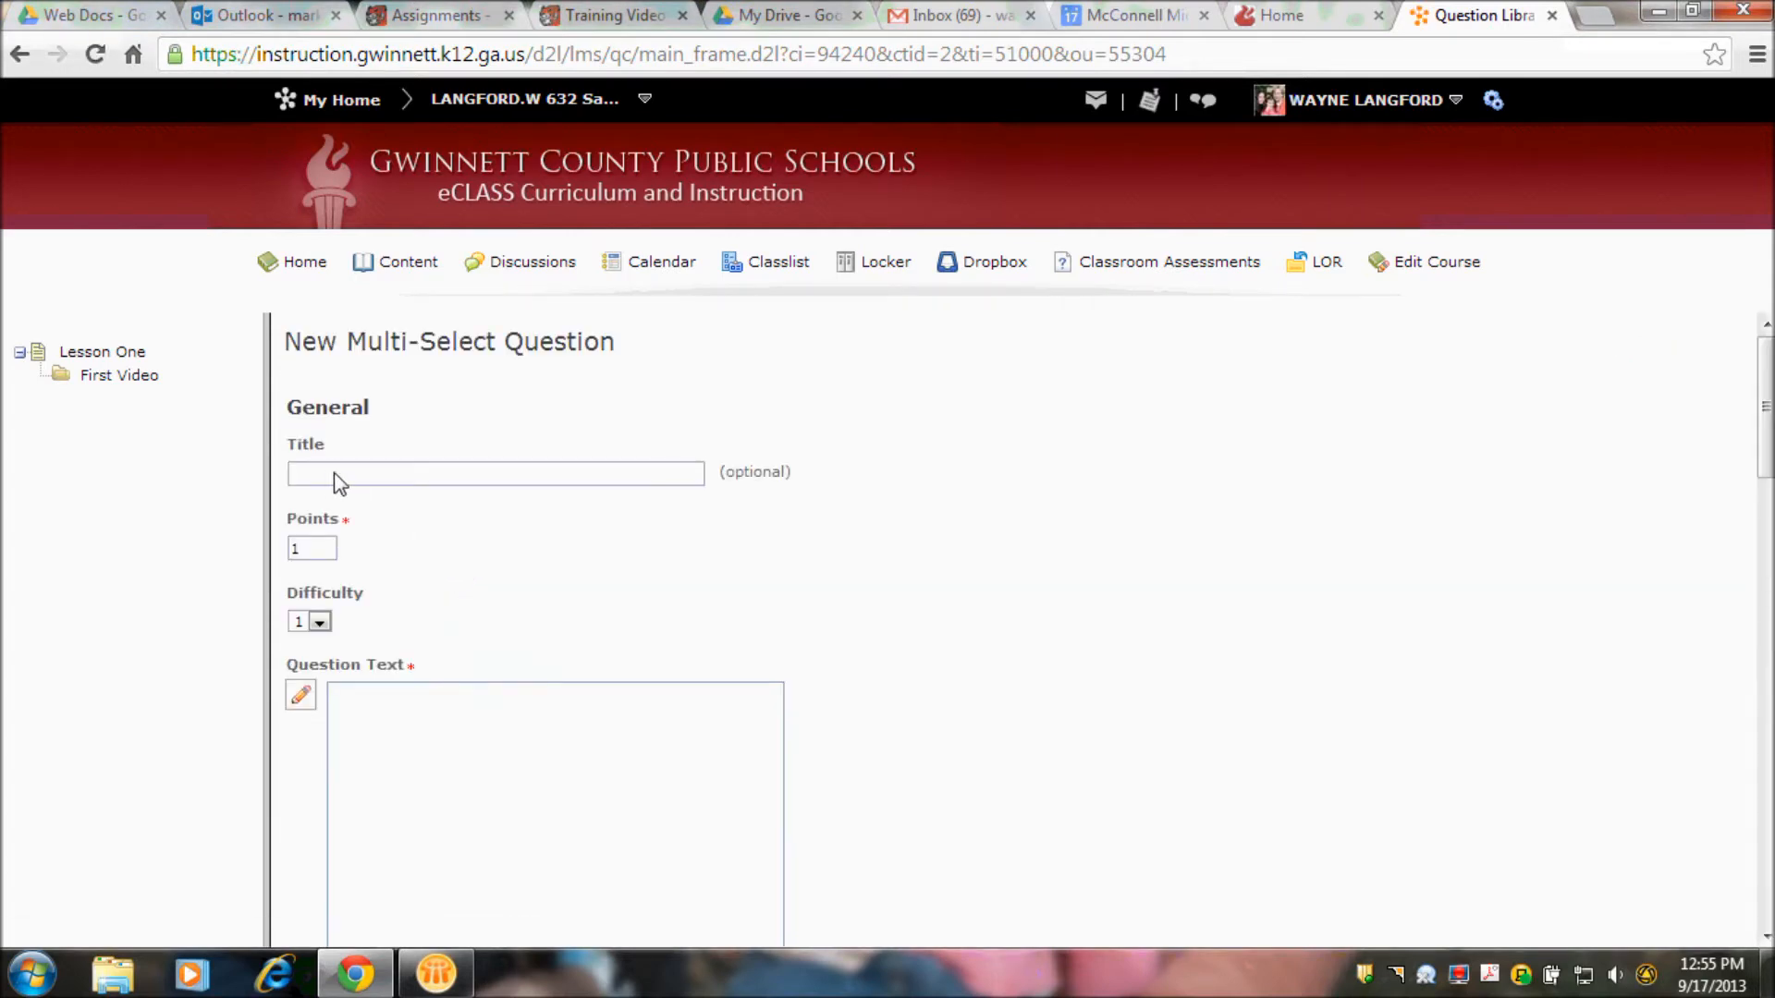
pyautogui.click(341, 484)
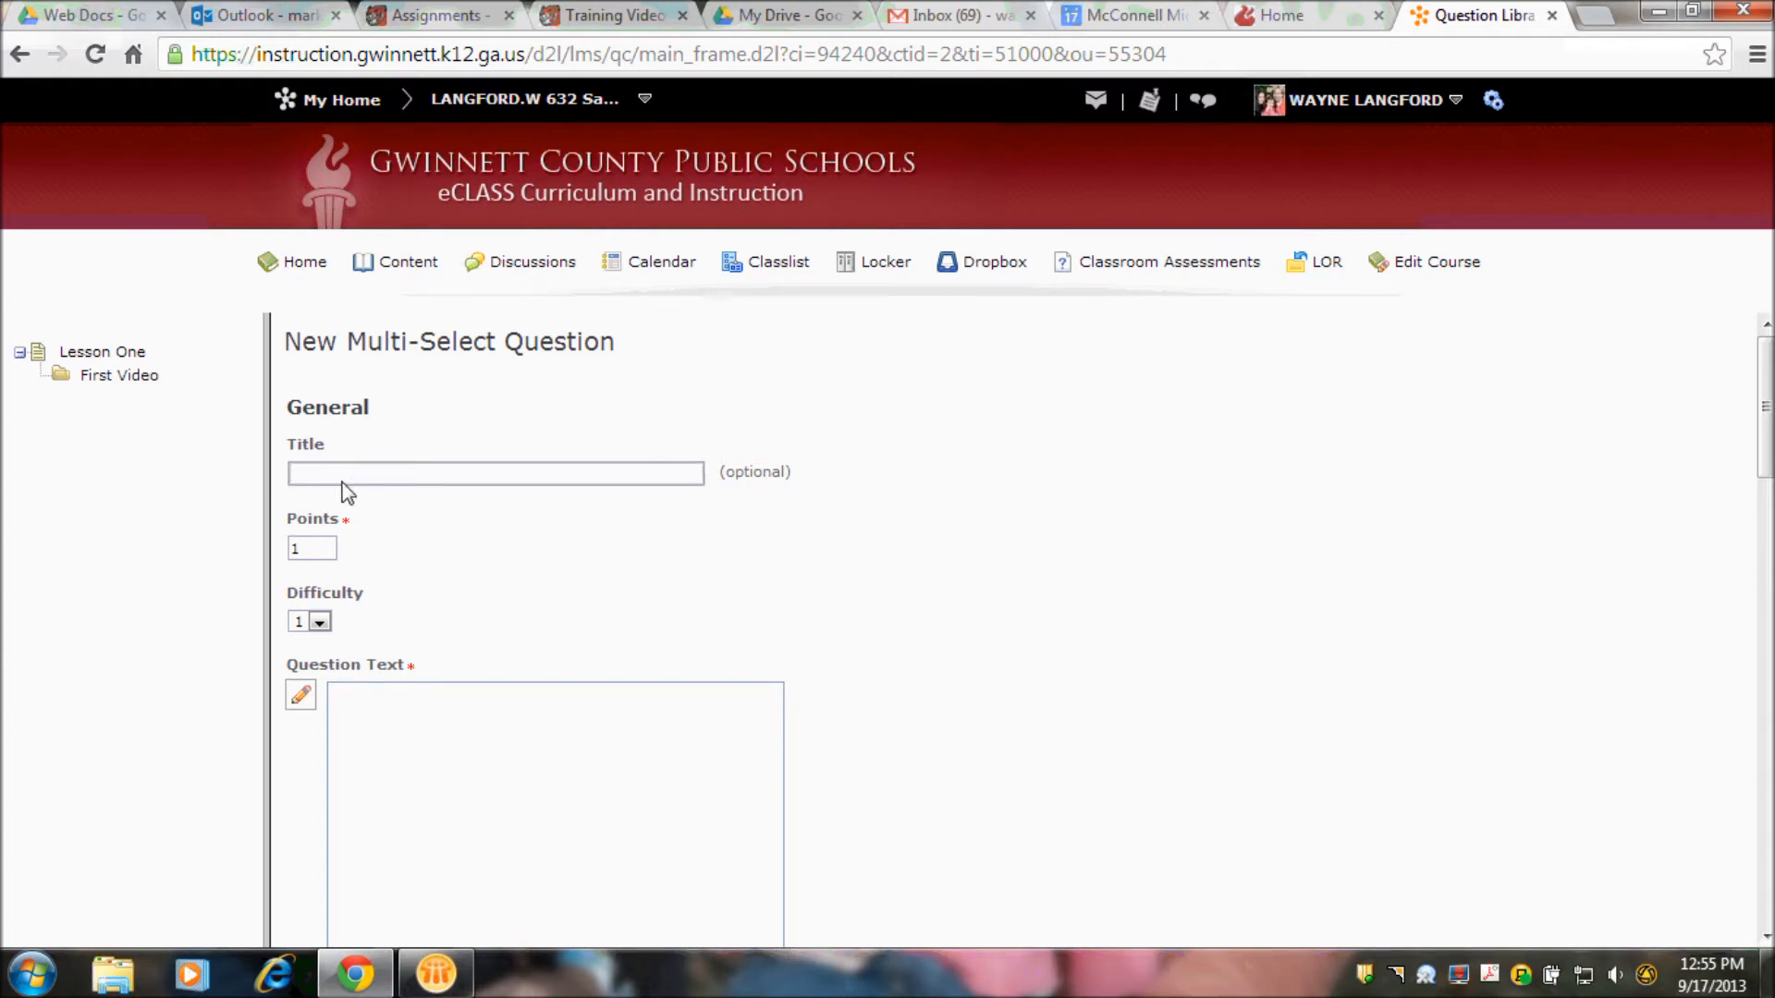
pyautogui.write('How can we check for understanding wh')
pyautogui.press('BackSpace')
pyautogui.press('BackSpace')
pyautogui.press('BackSpace')
pyautogui.write('when')
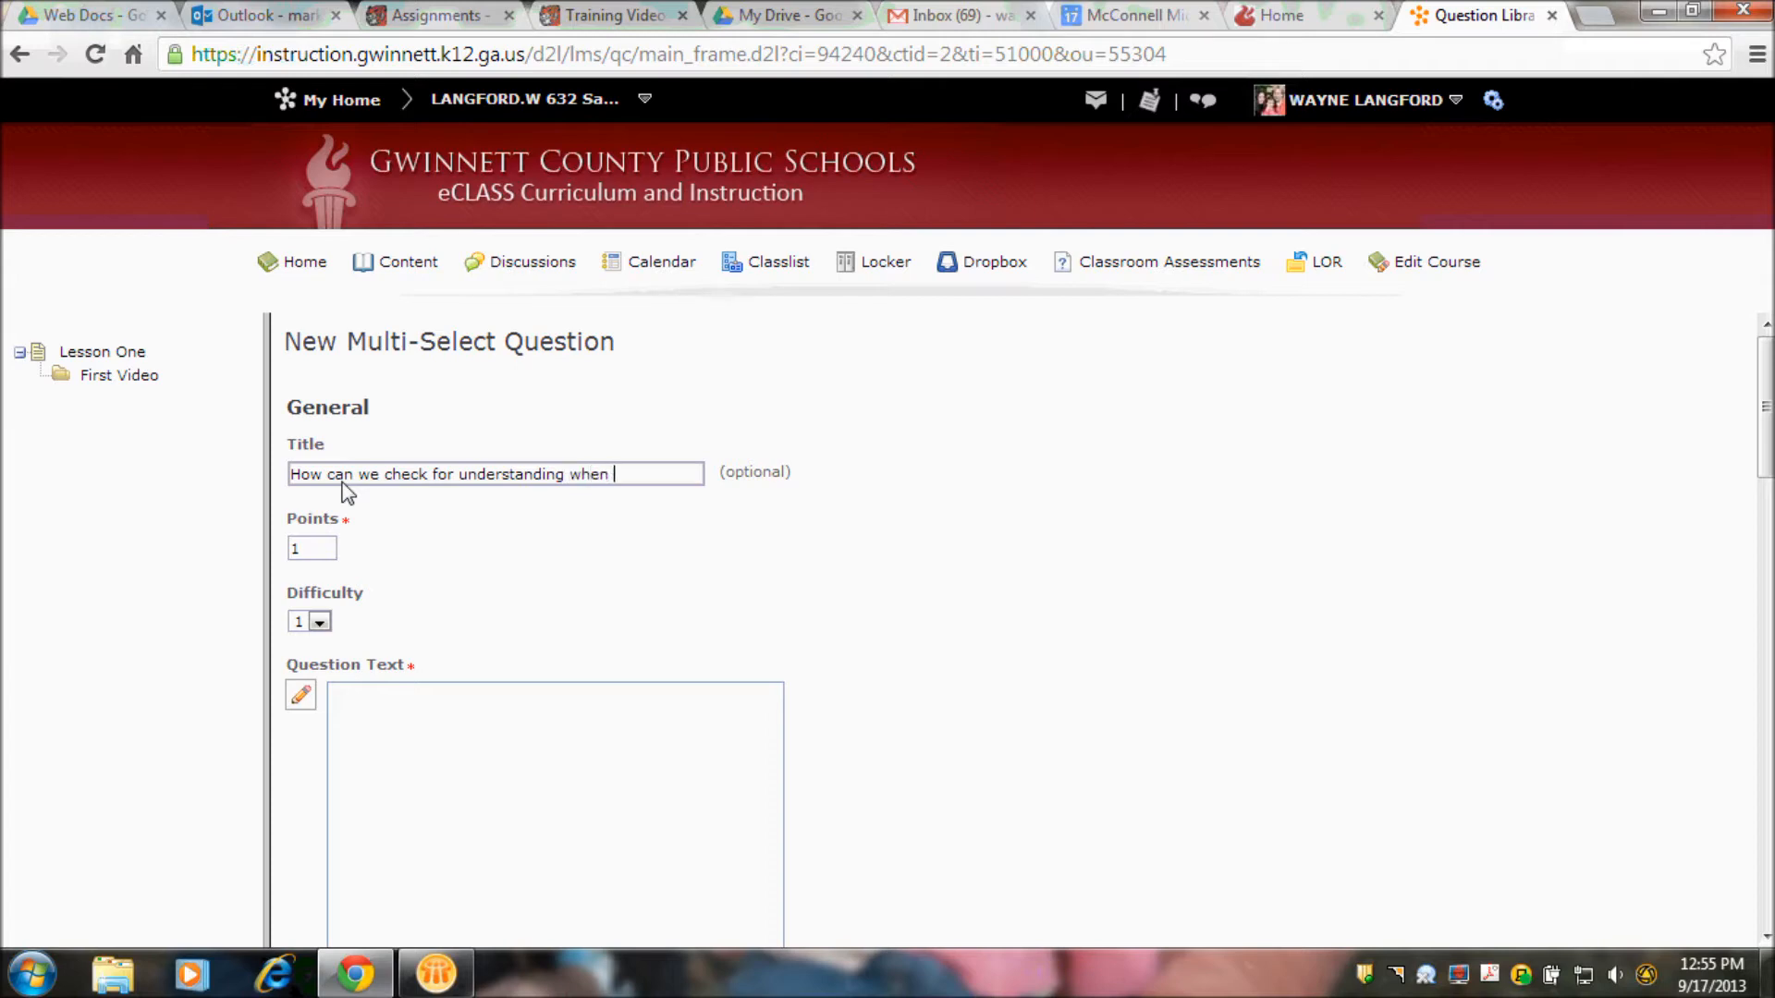
pyautogui.write(' flipping a lesson?')
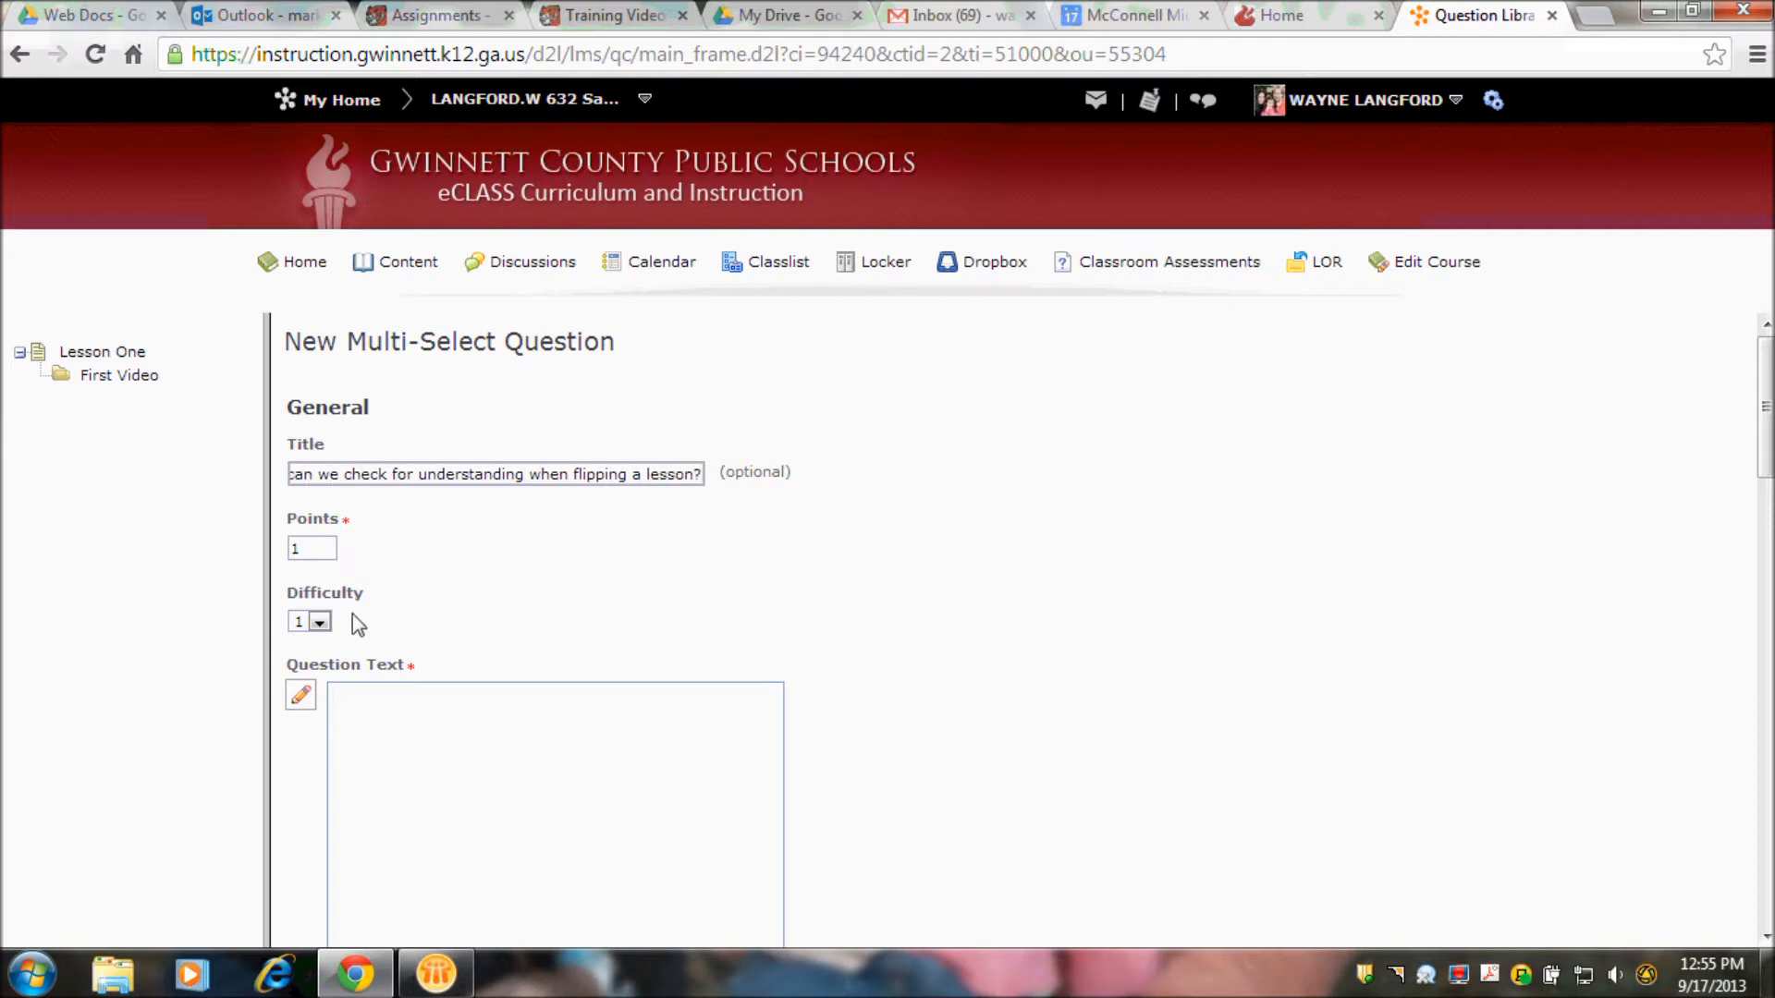
# - Set the points to 100 and enter the question text "How do we check for understanding when a student is viewing a video at home?"
pyautogui.click(312, 552)
pyautogui.write('00')
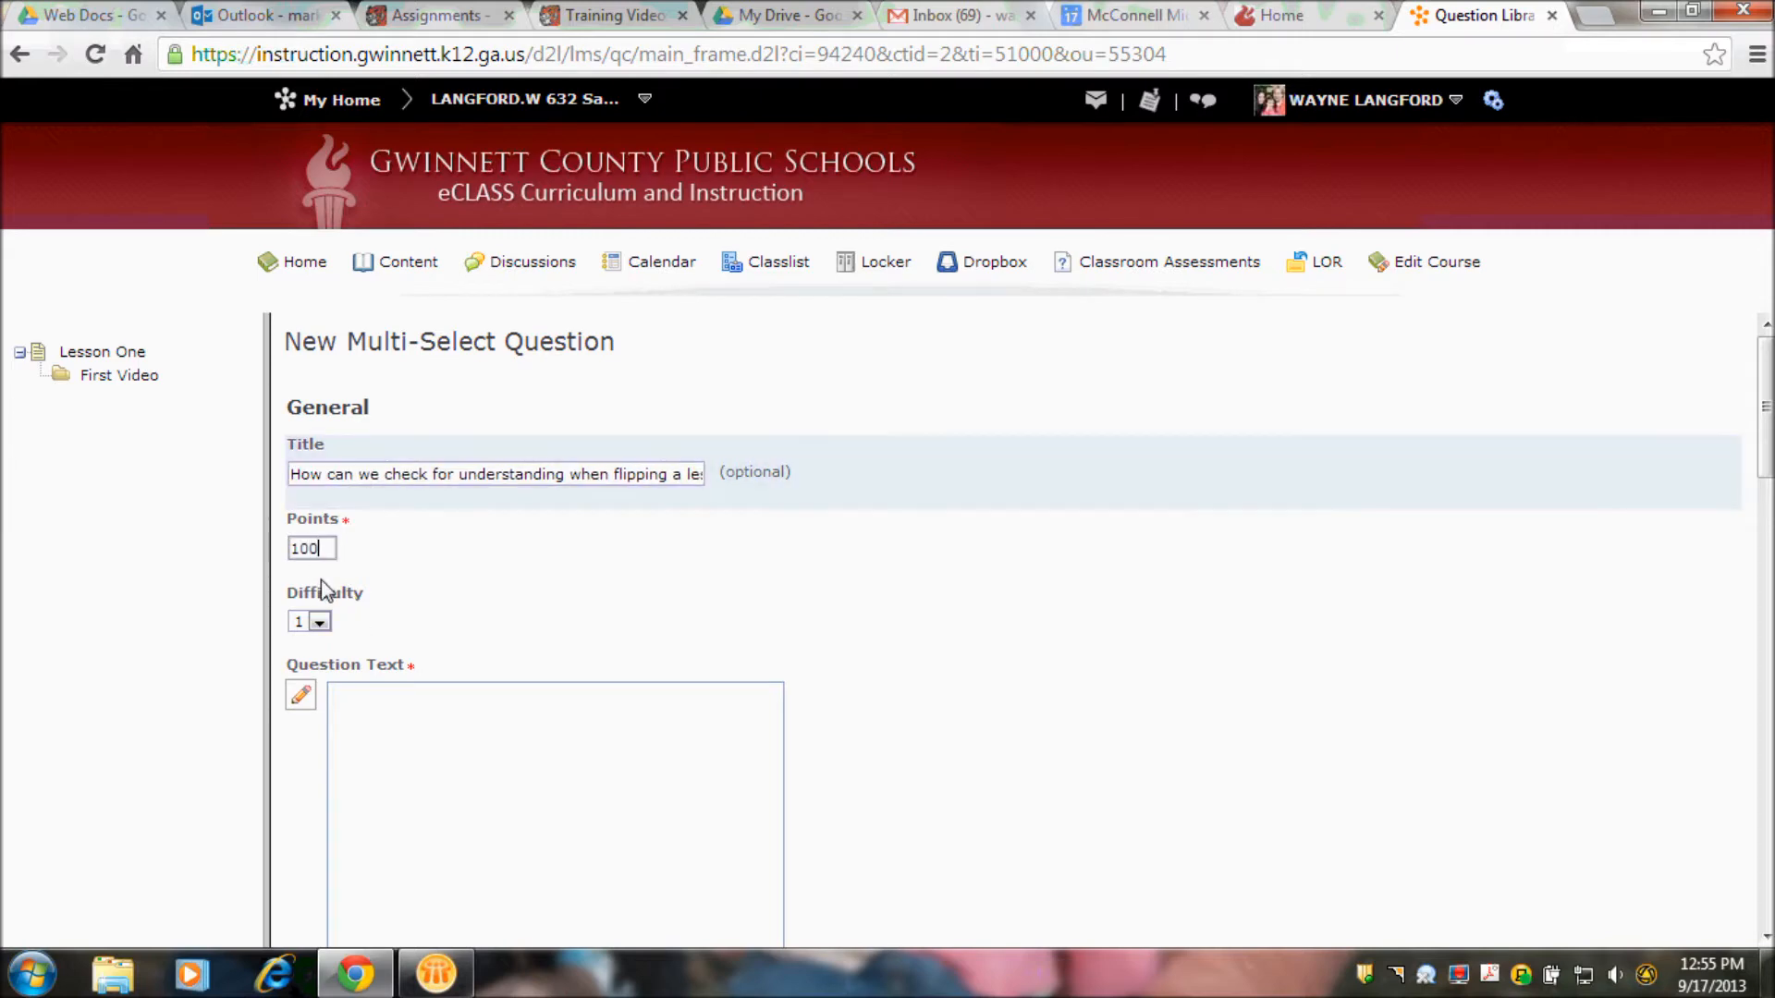
pyautogui.click(400, 734)
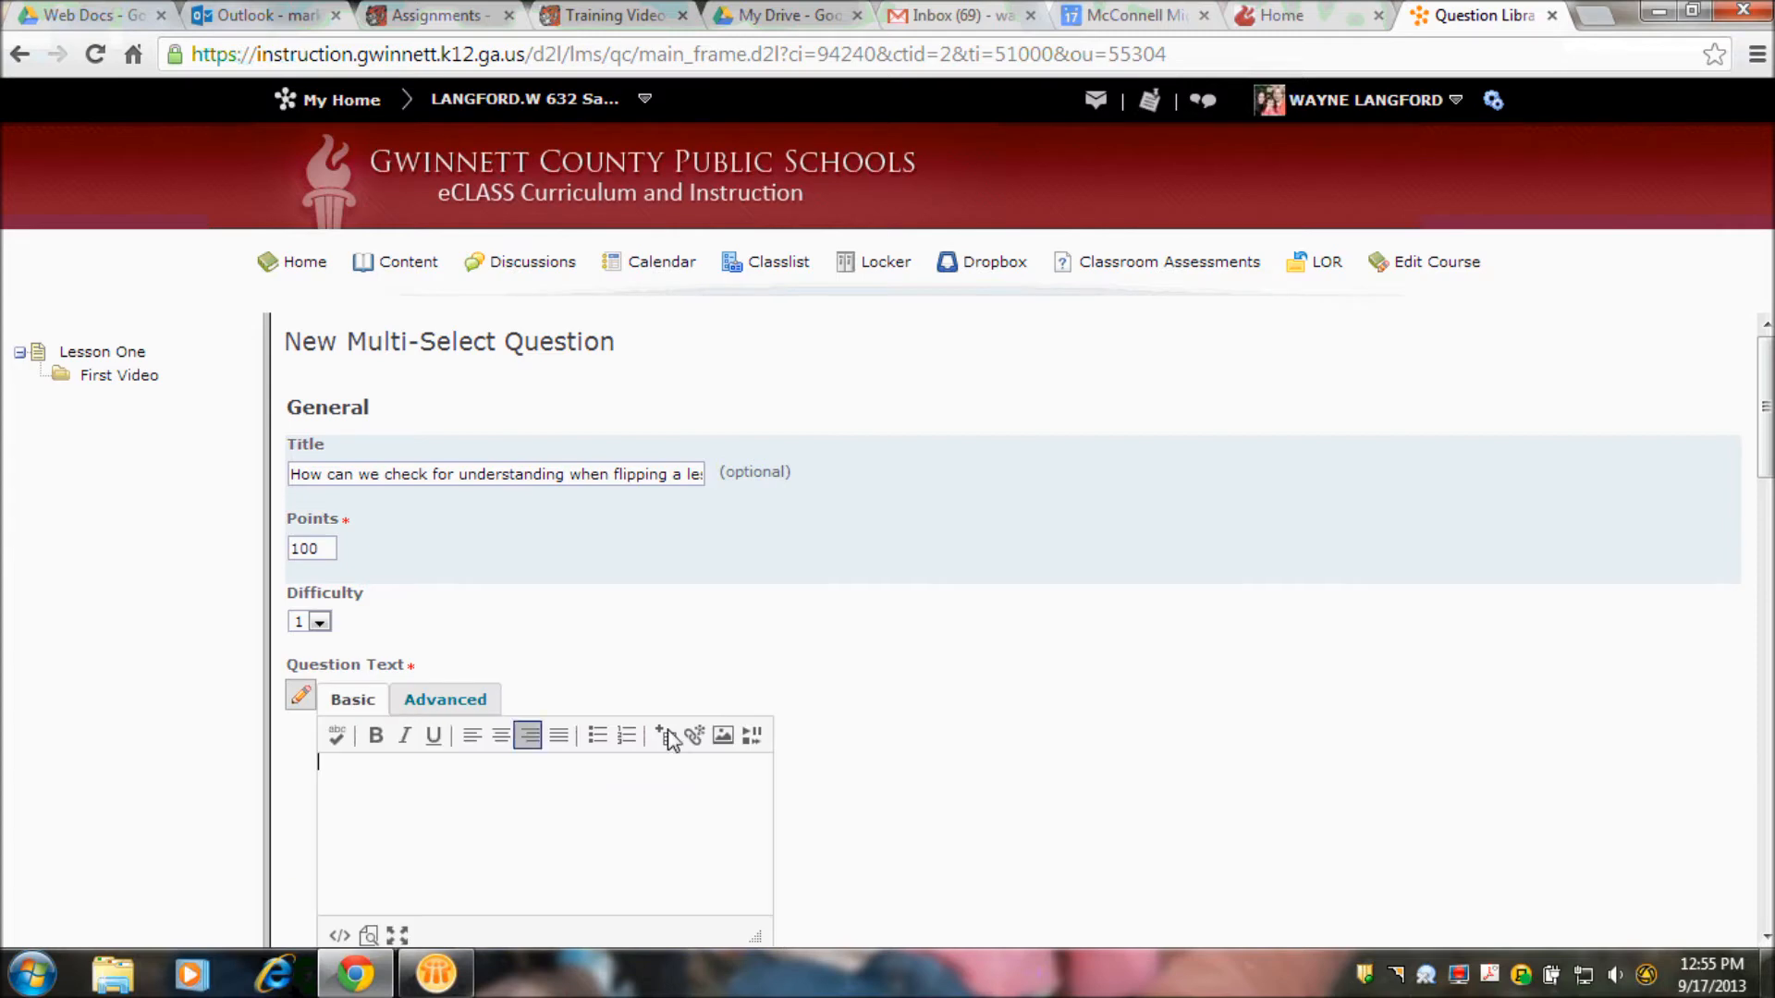
pyautogui.moveTo(1769, 452); pyautogui.dragTo(1768, 486)
pyautogui.write('How do we check')
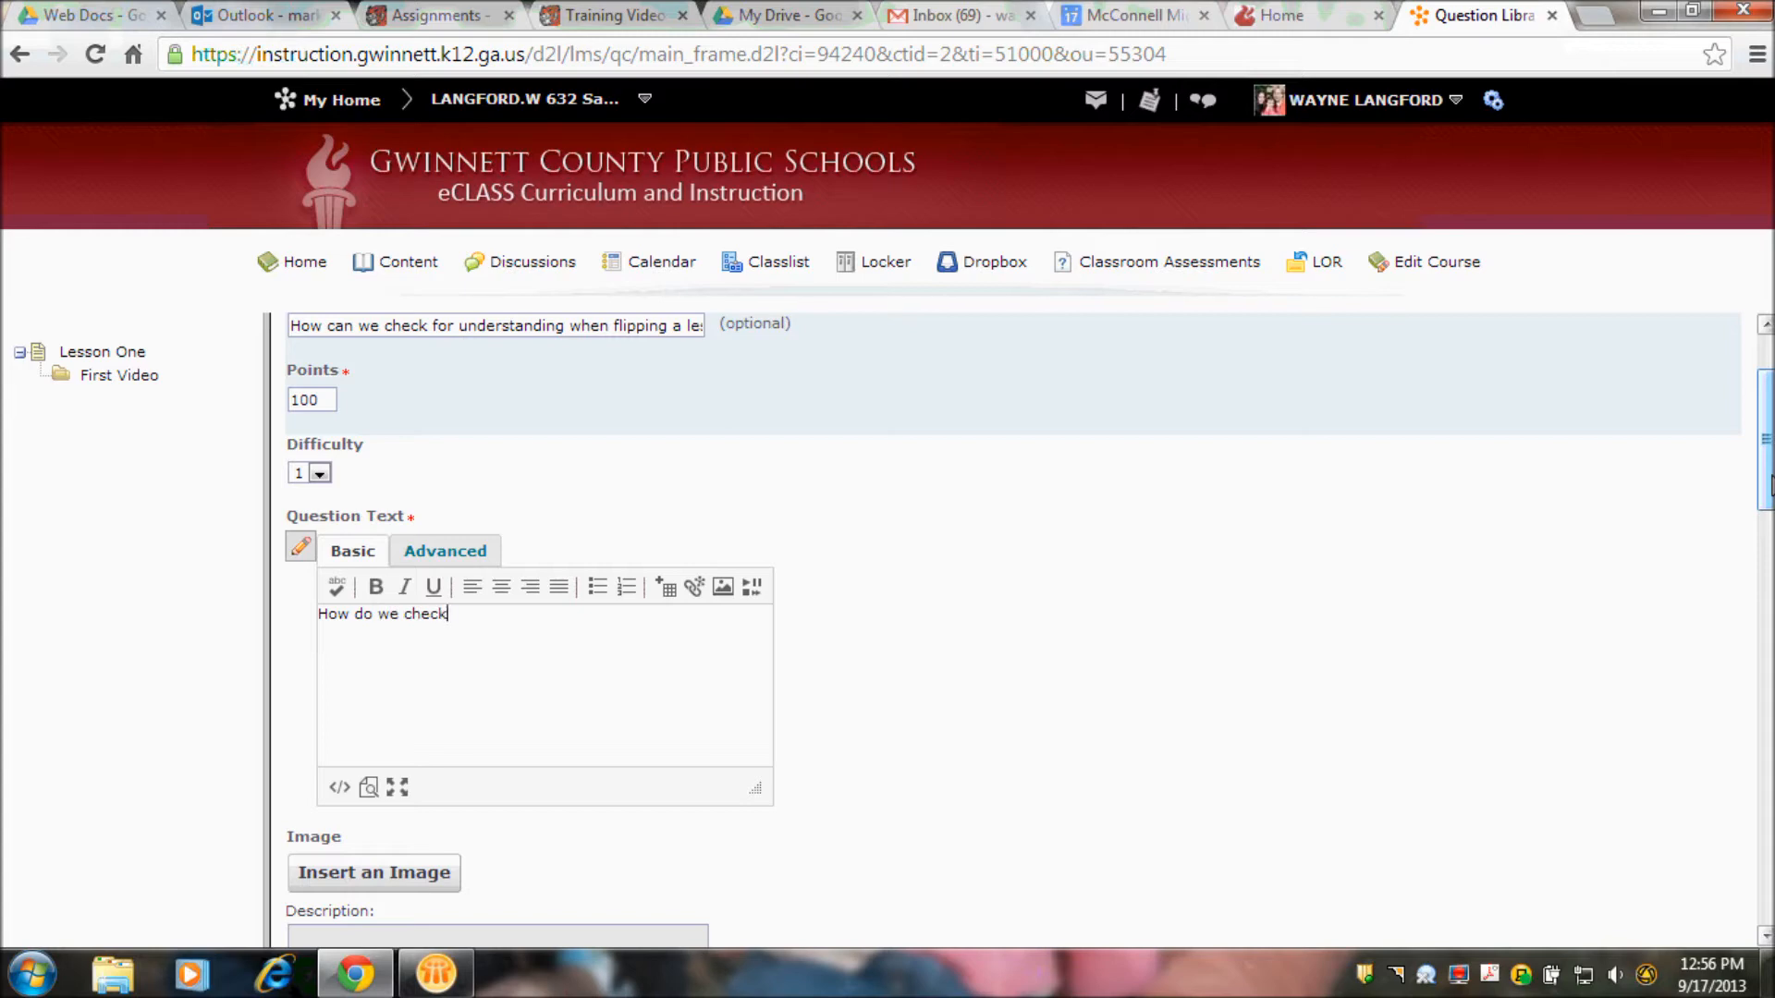
pyautogui.write(' for understanding when a student is viewing a vid')
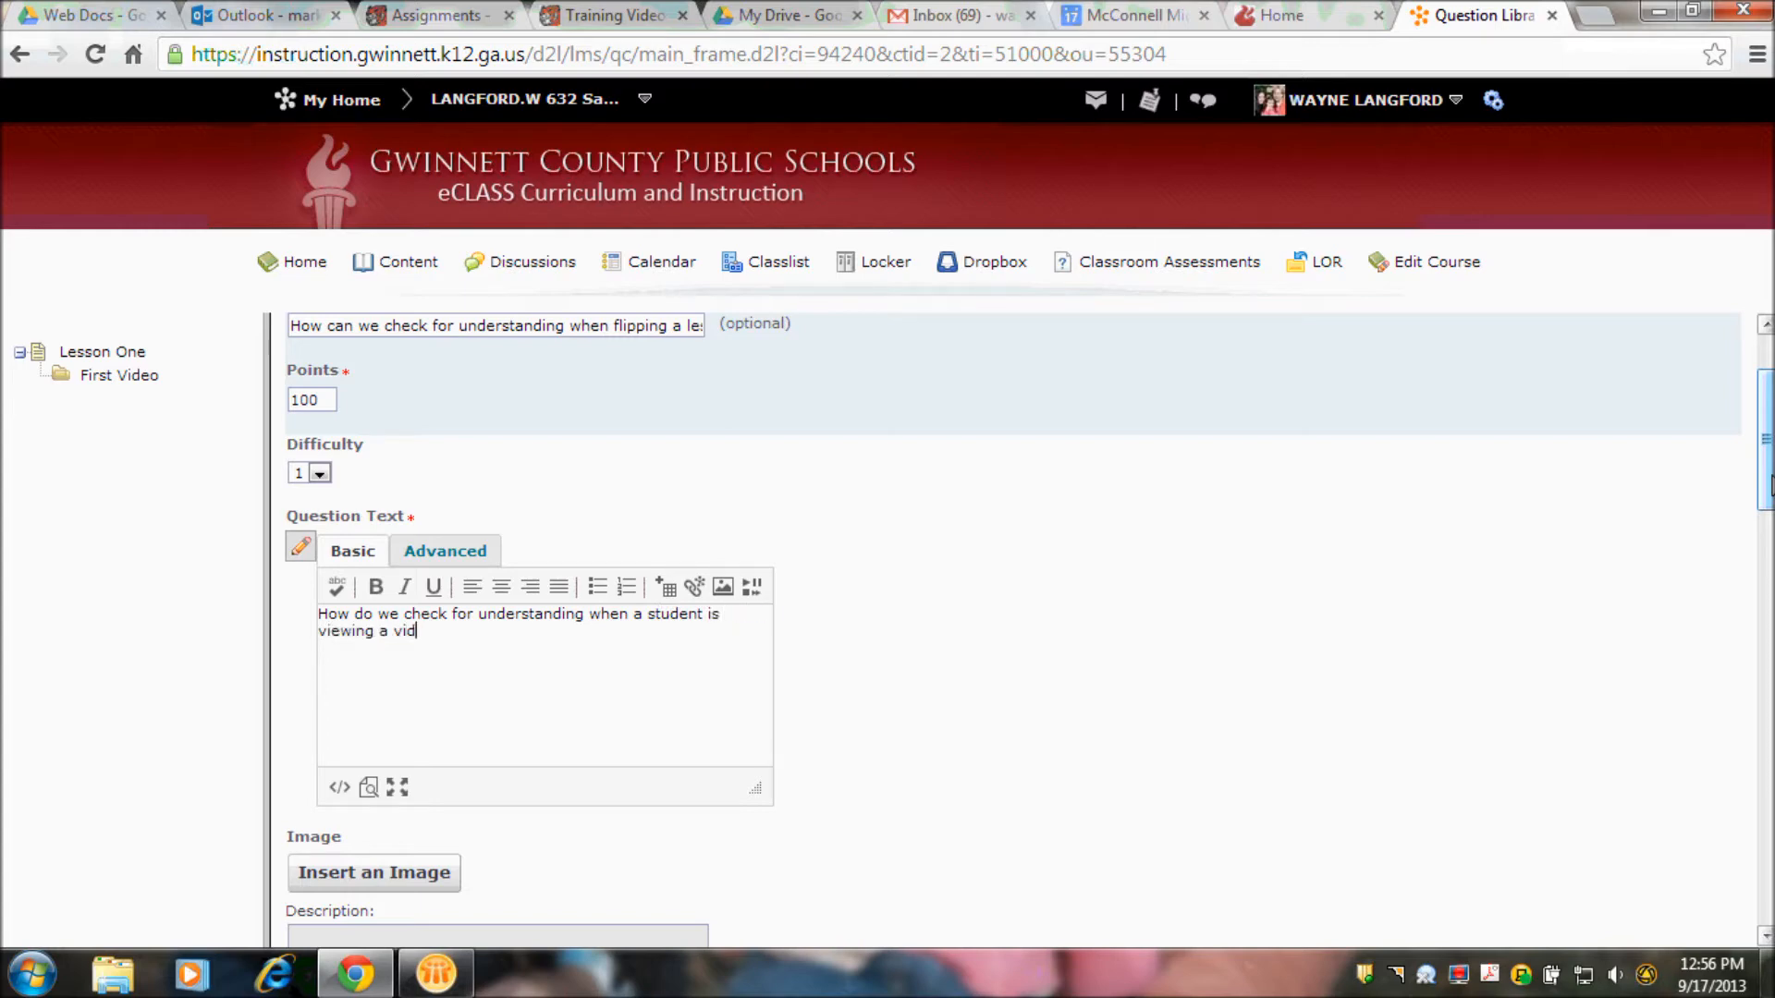
pyautogui.write('oe at home?')
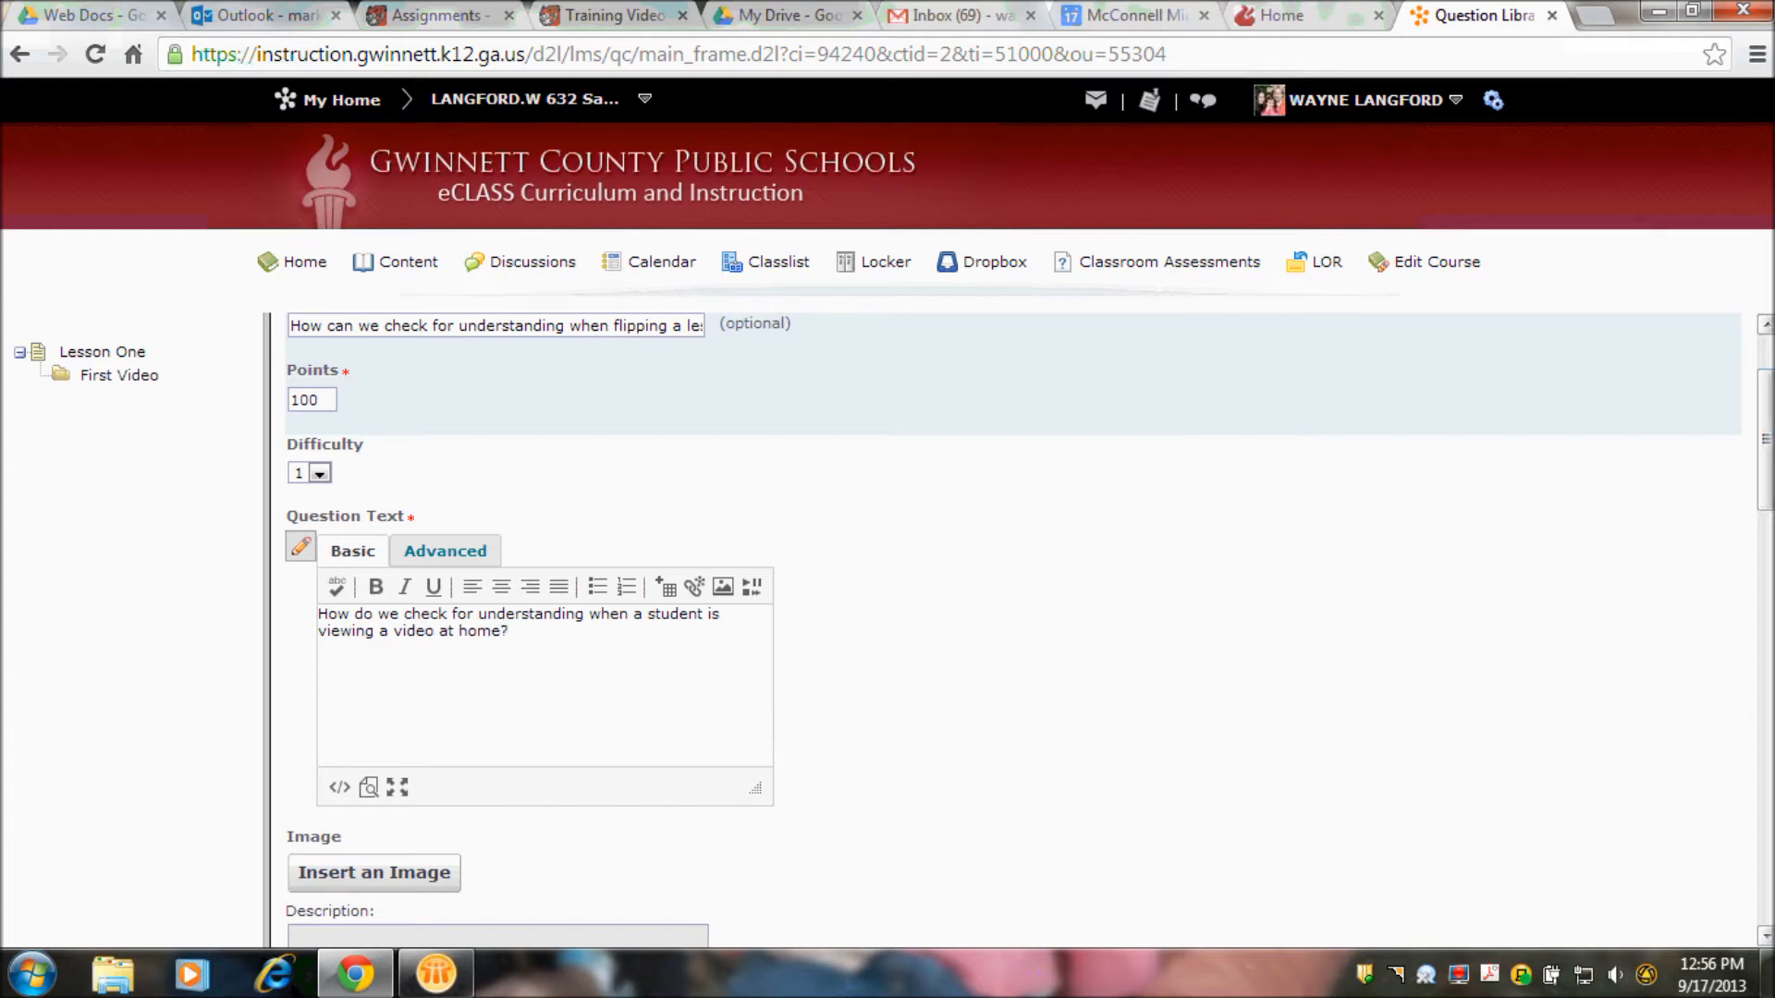
# - Enter "Have the student phone me at home." as the value of answer option 1
pyautogui.moveTo(1762, 495); pyautogui.dragTo(1763, 725)
pyautogui.click(610, 505)
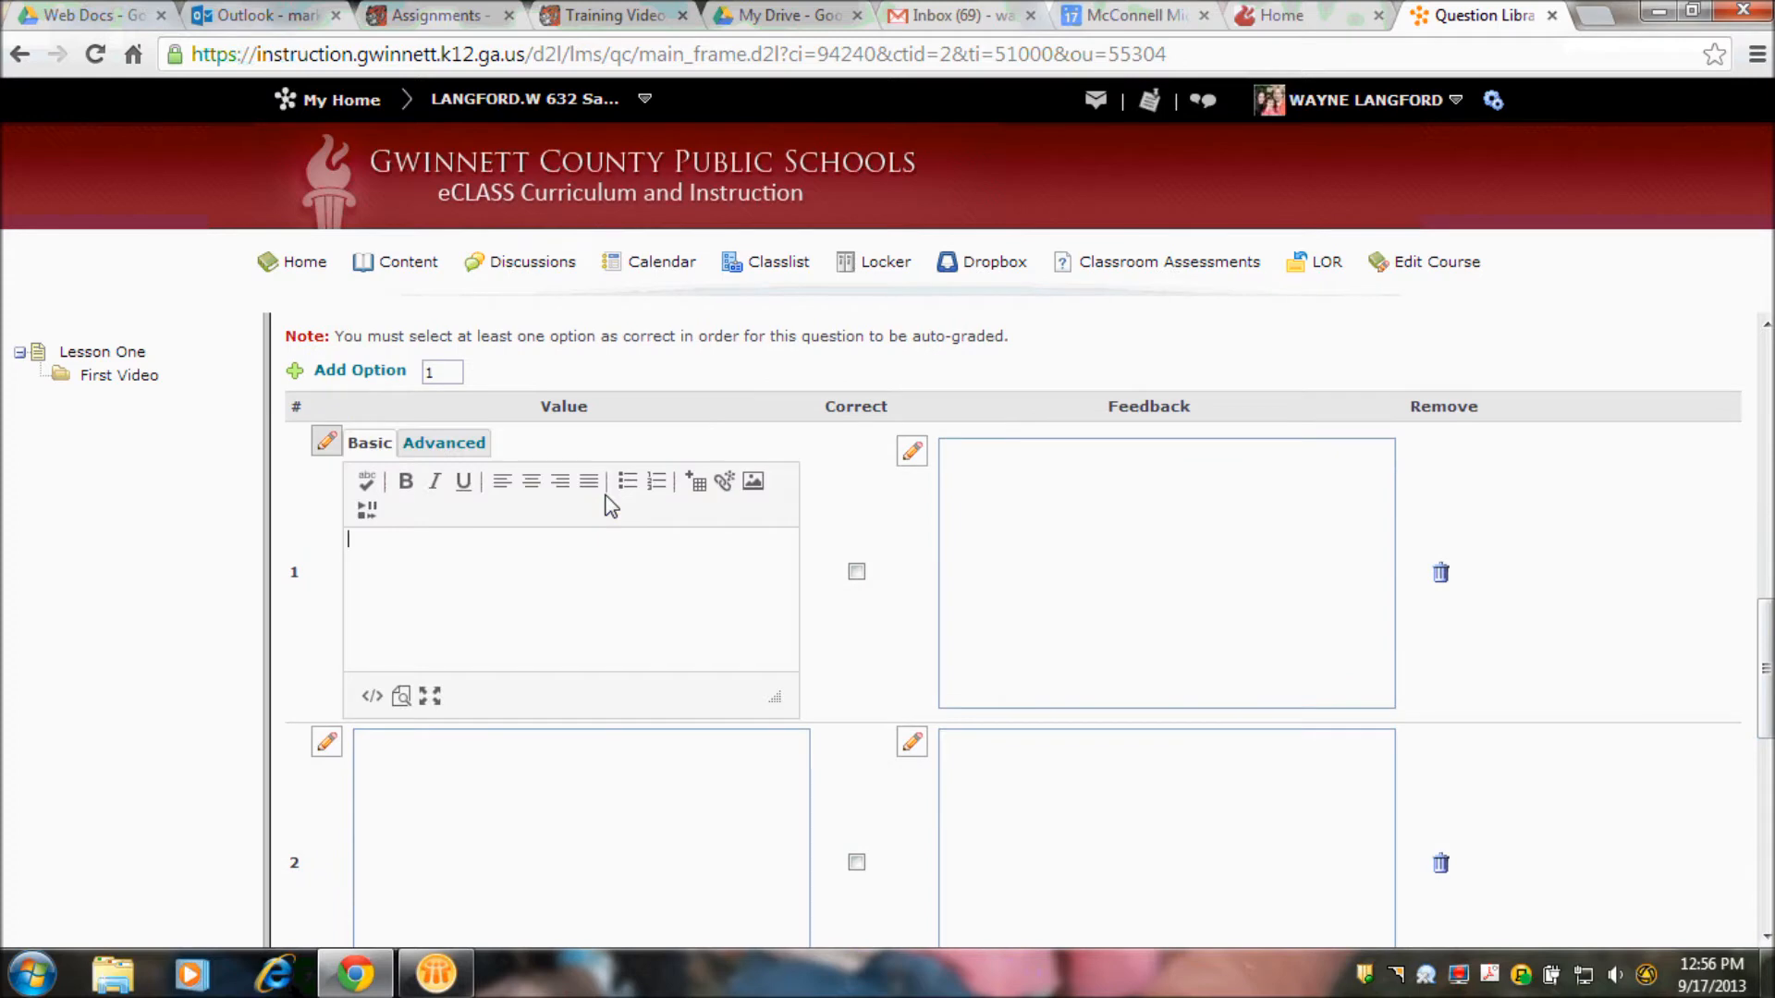
pyautogui.write('Have the student phone')
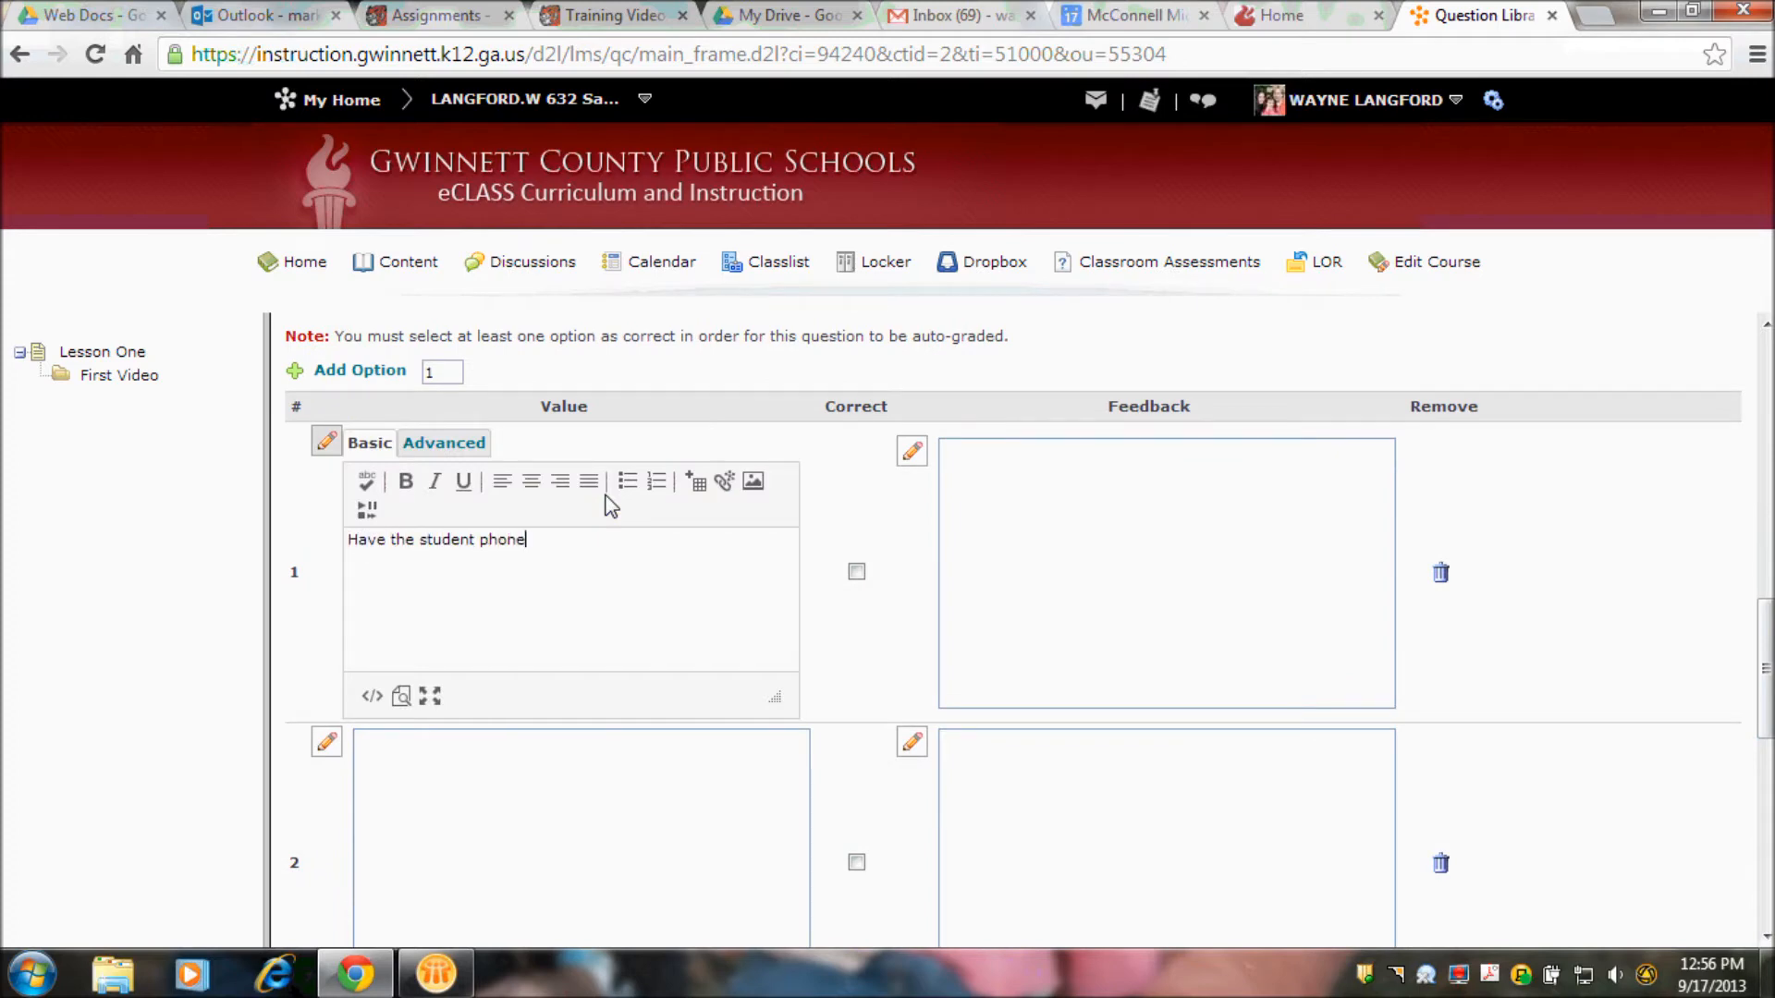
pyautogui.write(' me at home.')
# - Enter "Build a release condition in D2L to allow the student to continue." as the value of answer option 2
pyautogui.click(490, 776)
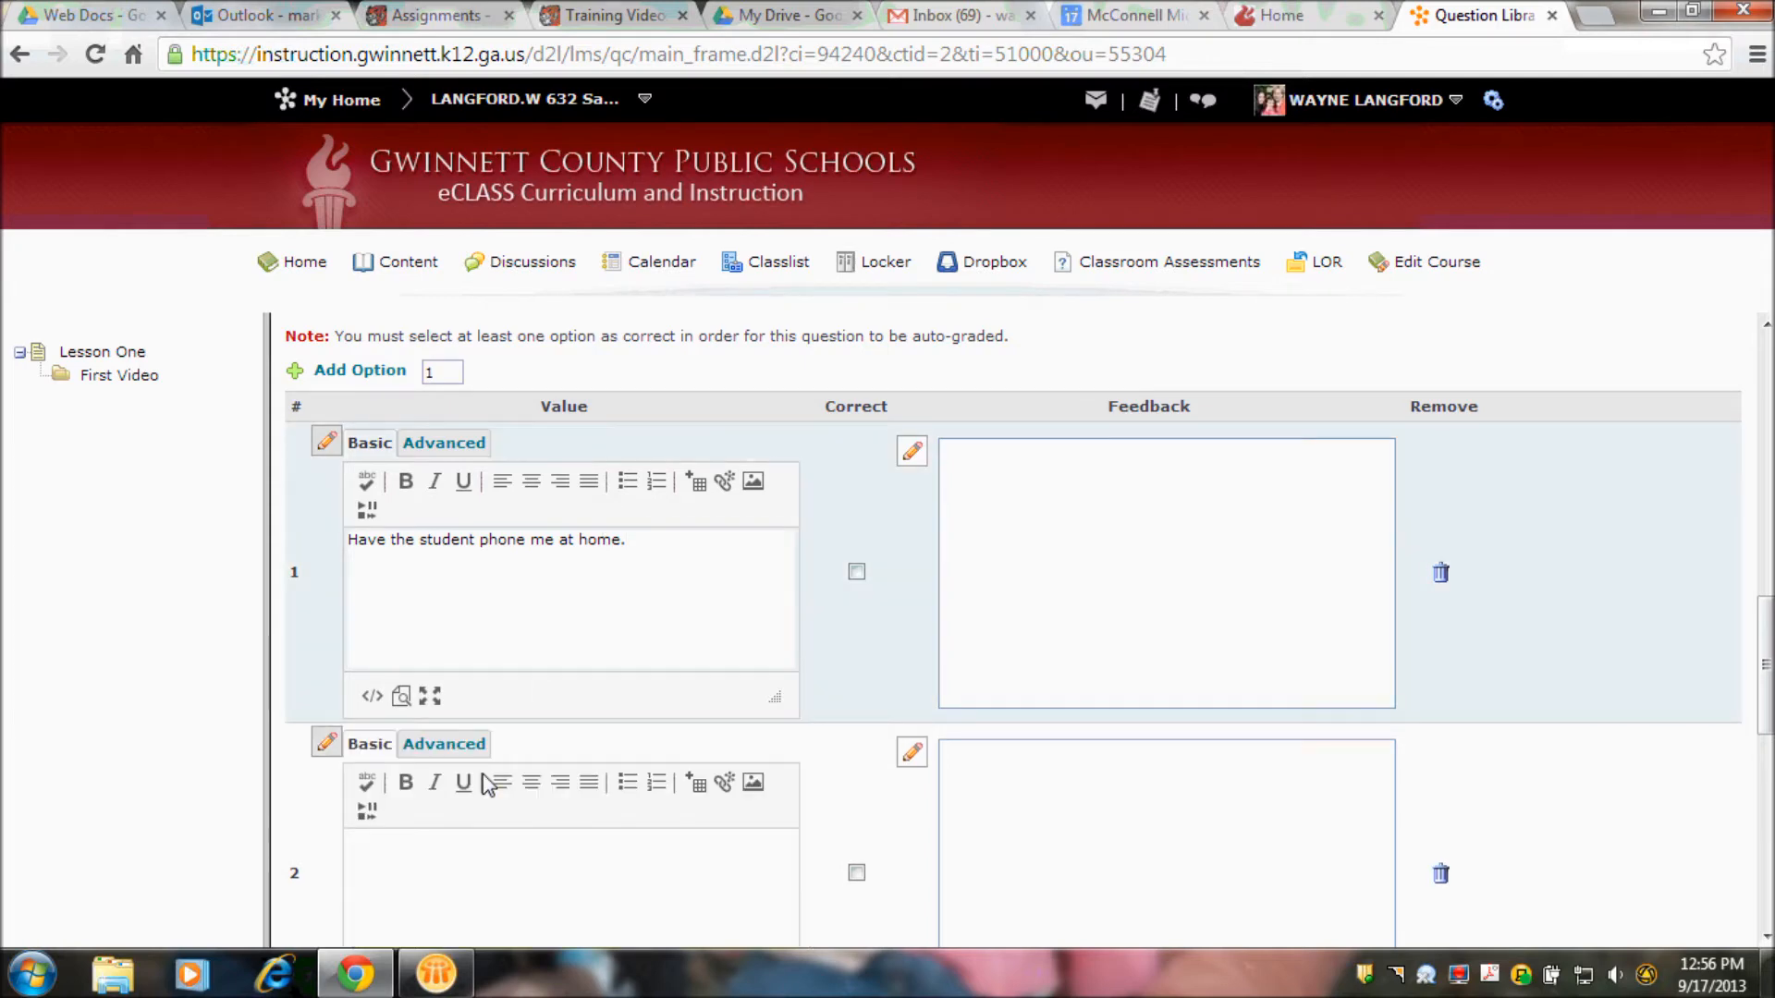
pyautogui.moveTo(1765, 647); pyautogui.dragTo(1765, 684)
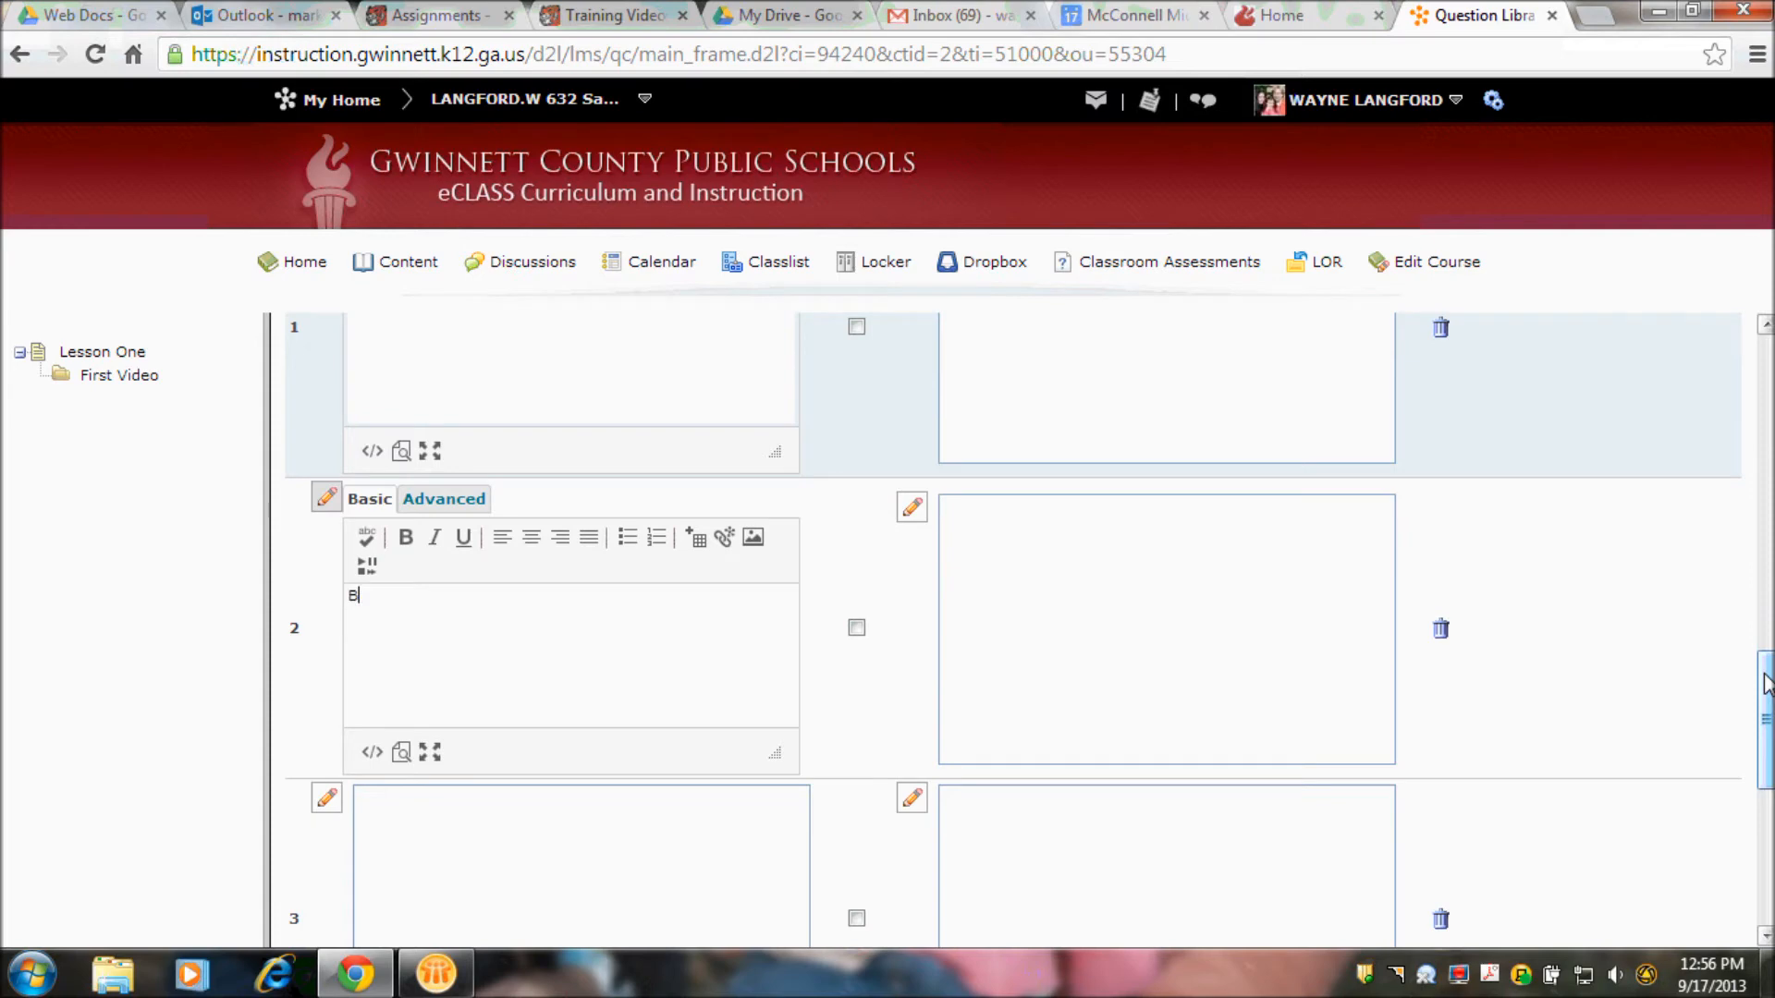
pyautogui.write('Build a release condition in D2L to')
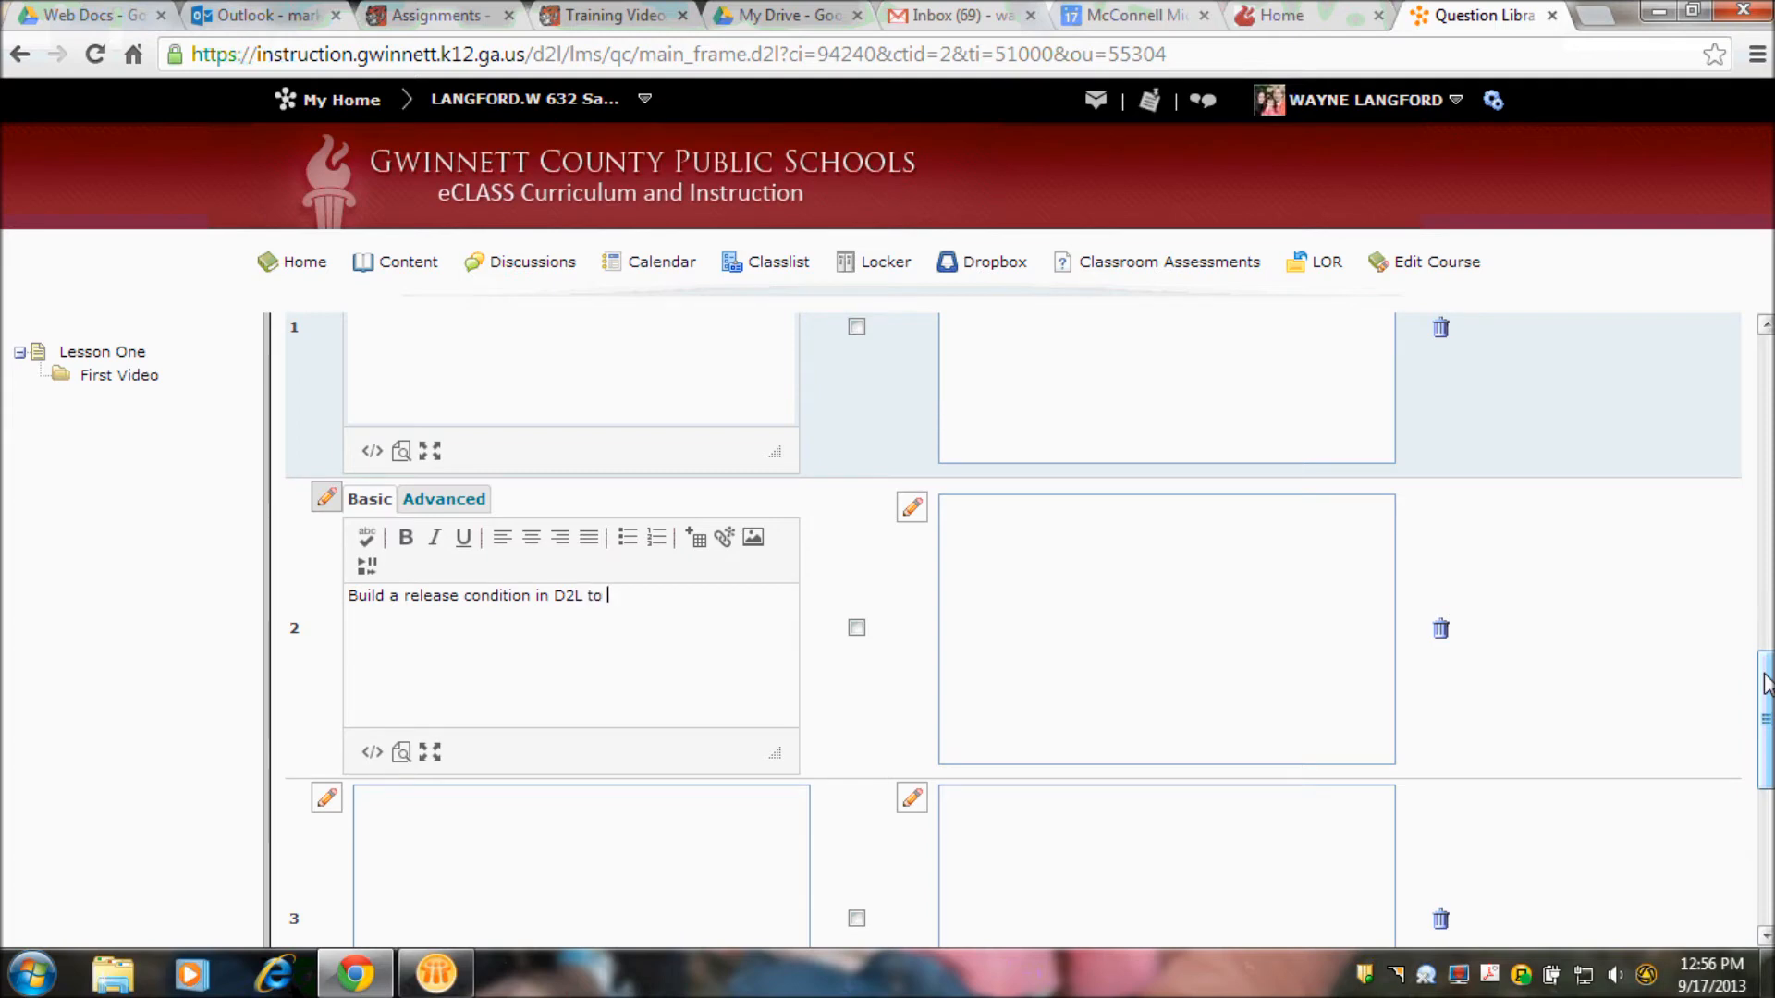
pyautogui.write('the student to continue.')
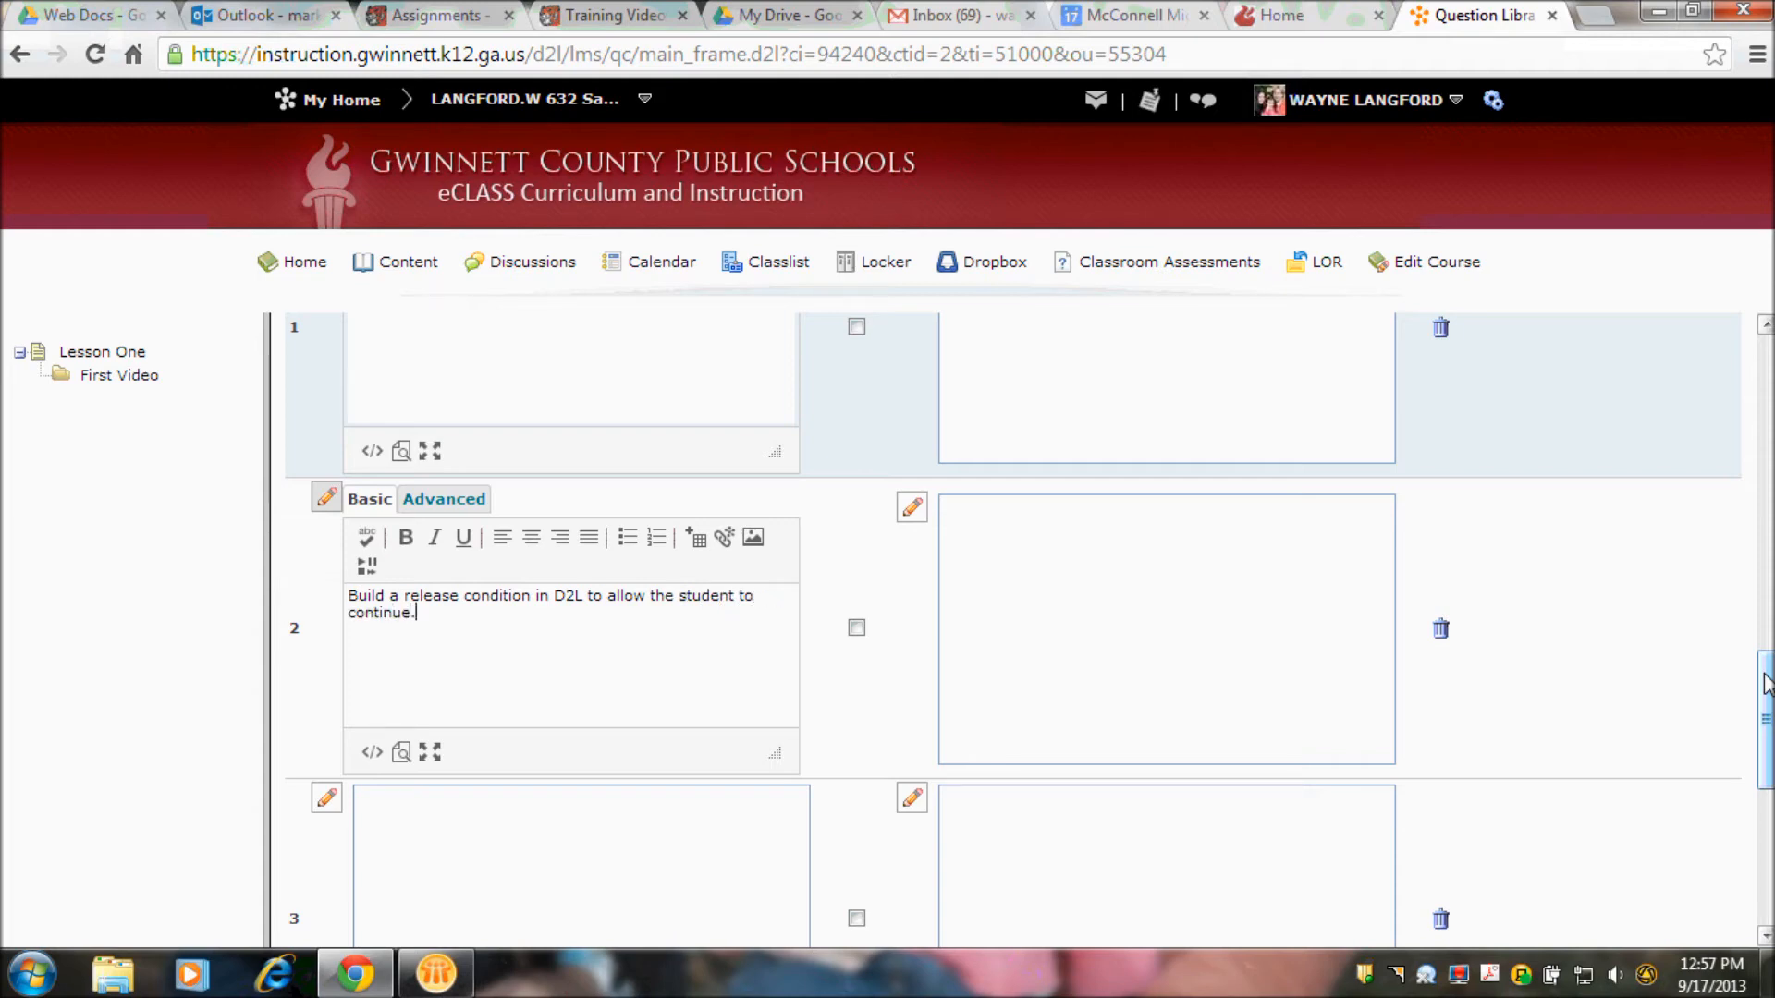
# - Enter "Don't worry. What could go wrong." as the value of answer option 3
pyautogui.click(724, 805)
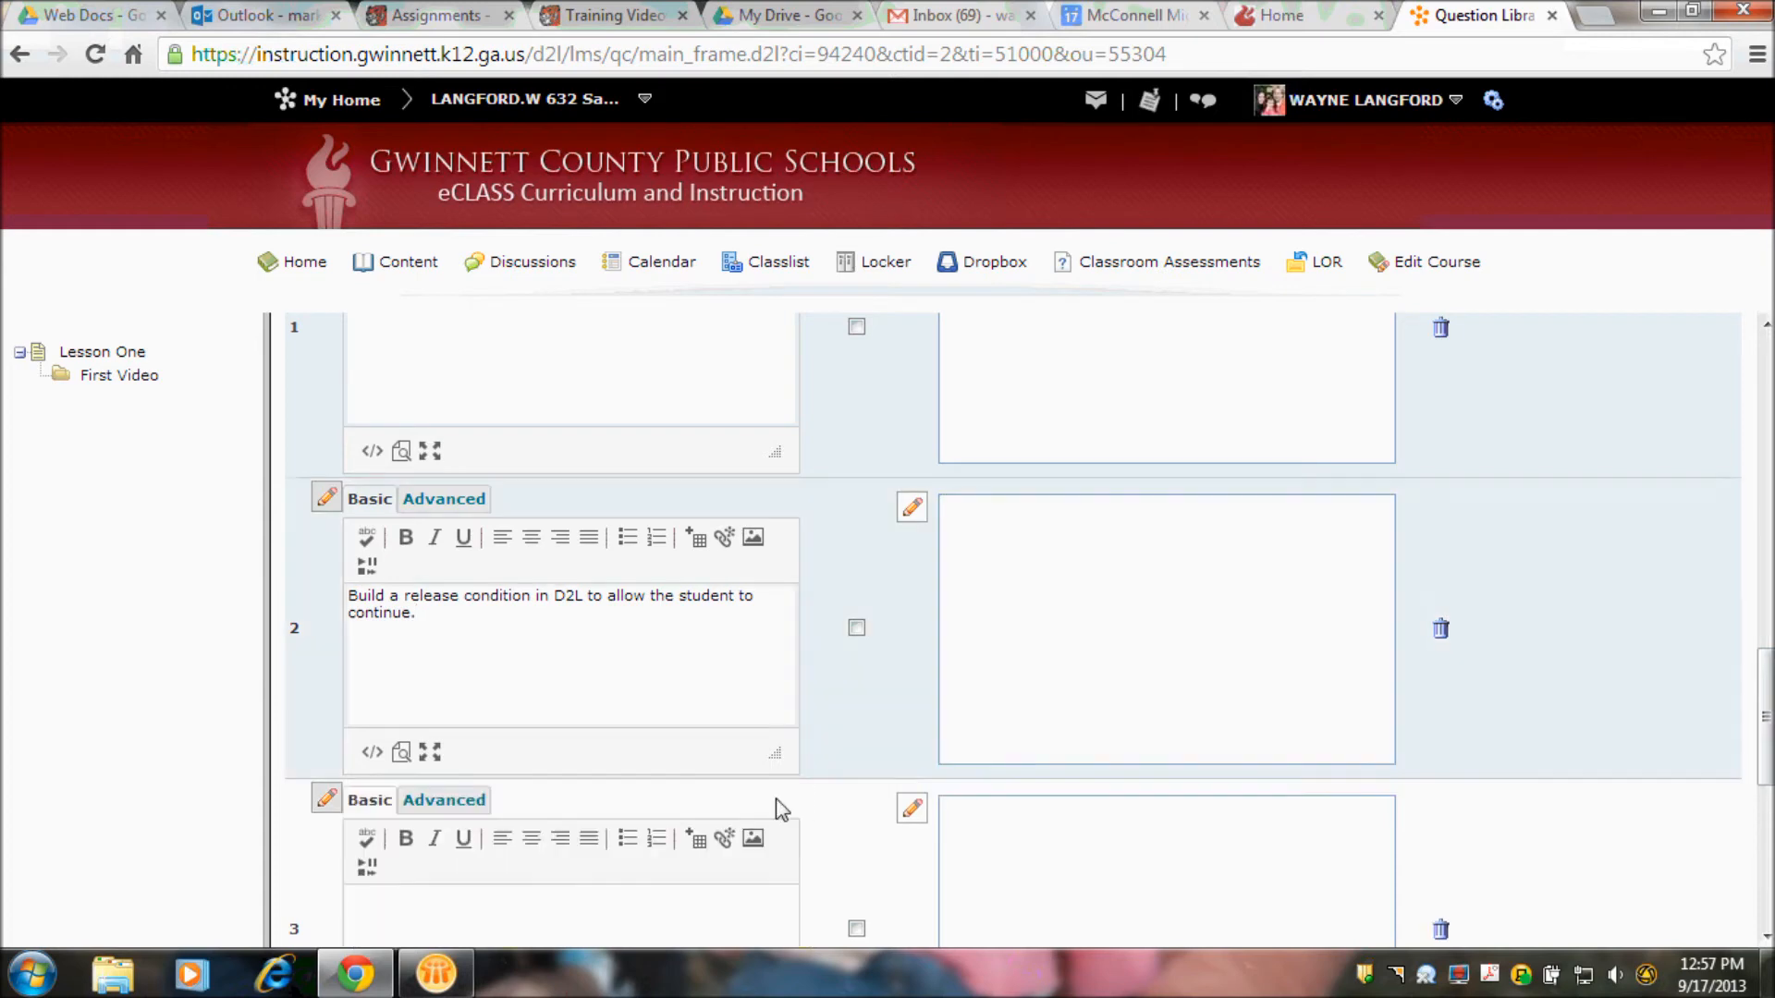
pyautogui.write("Don't worry")
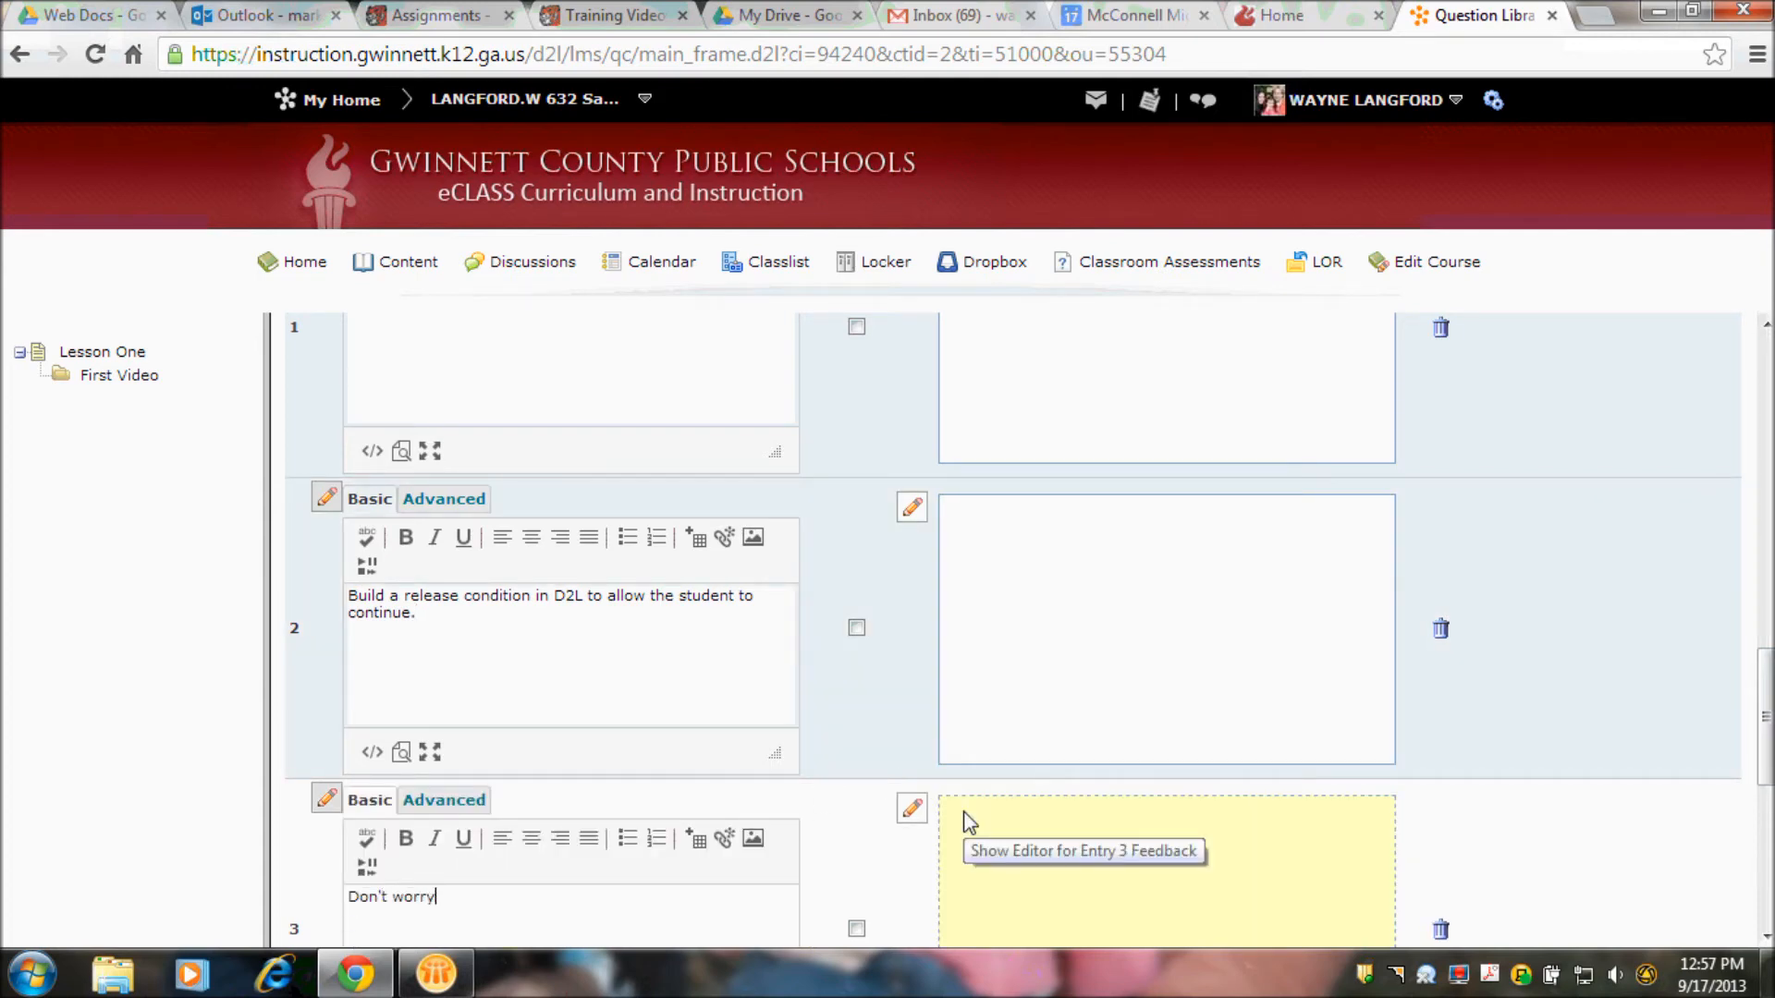
pyautogui.write('. What could go wrong.')
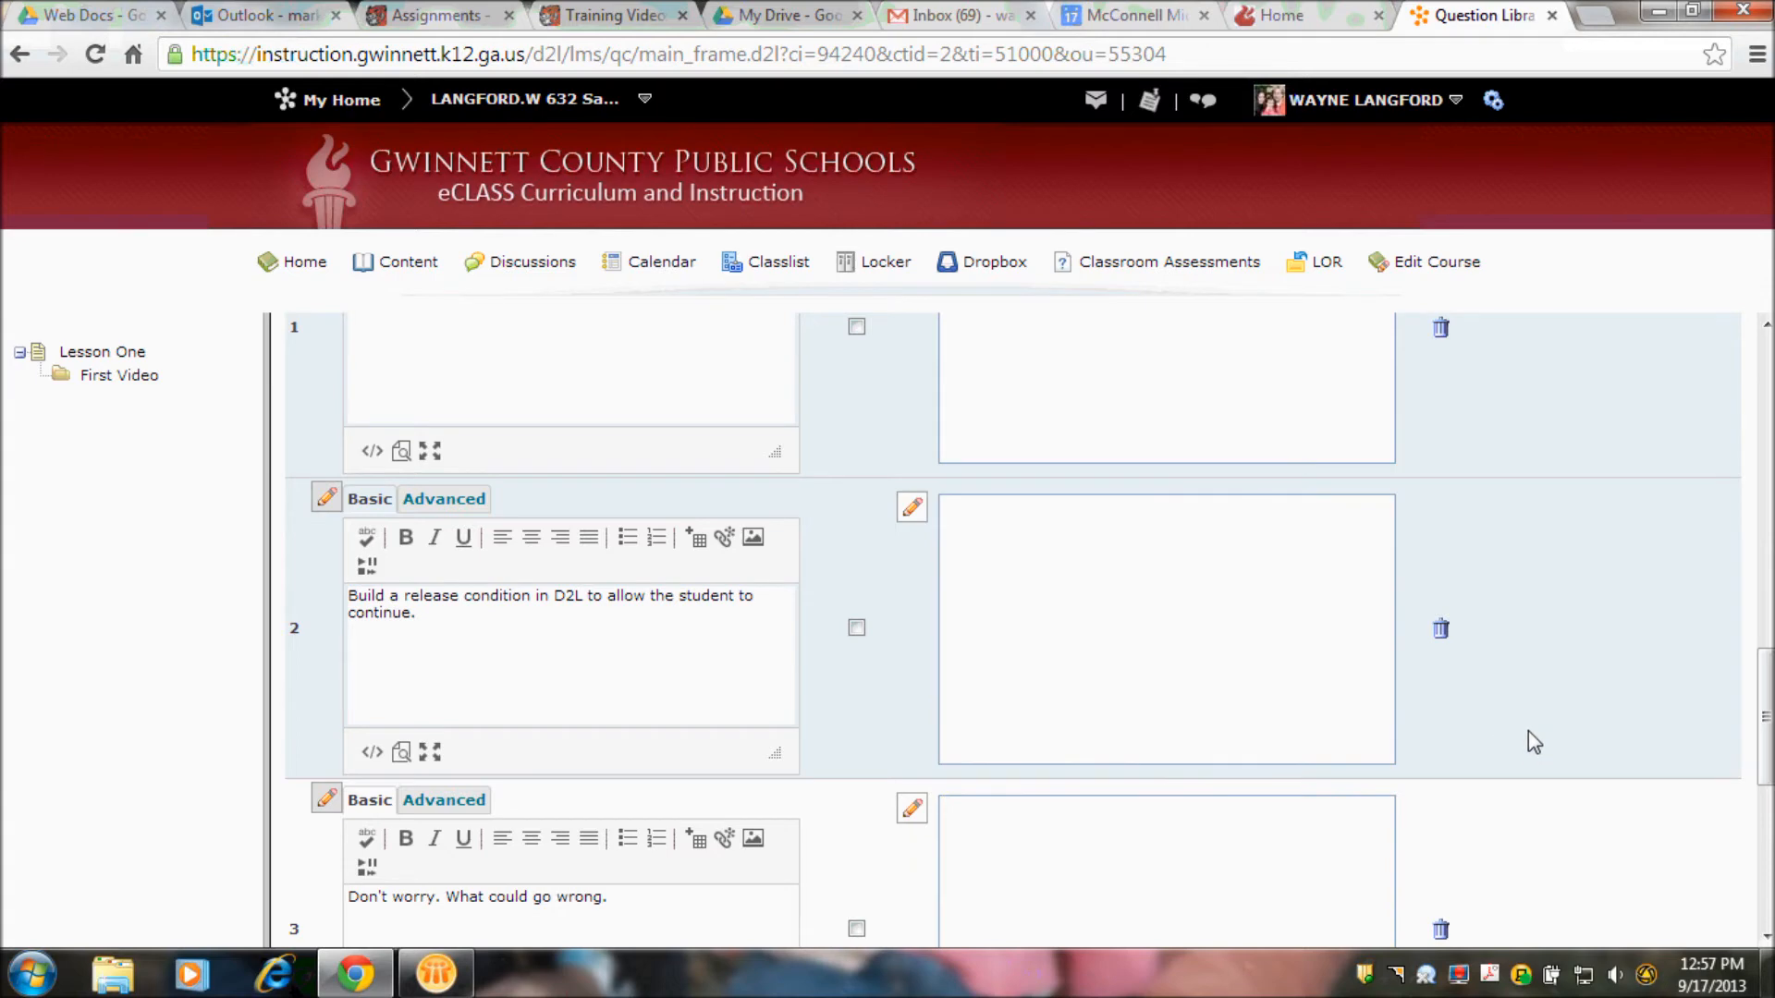
# - Enter "Use a Google form to check and submit the next link only if the student clicks the correct answer." as answer option 4
pyautogui.scroll(-4, 1766, 712)
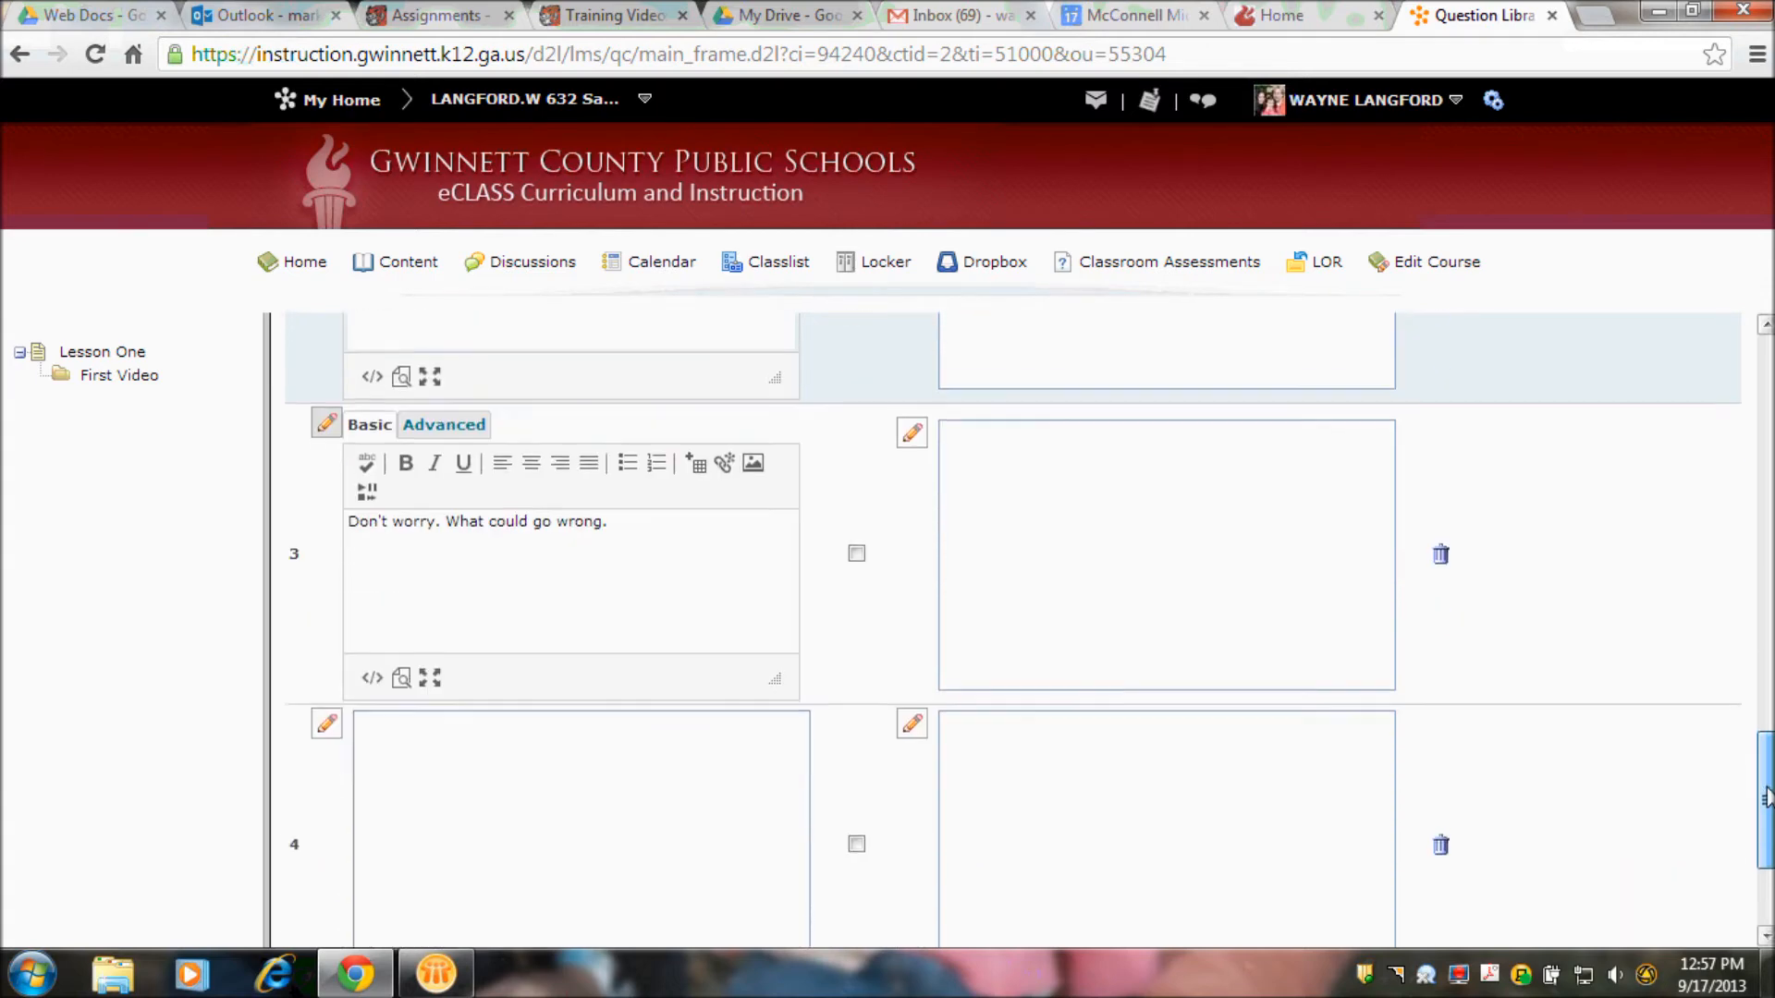
pyautogui.click(588, 774)
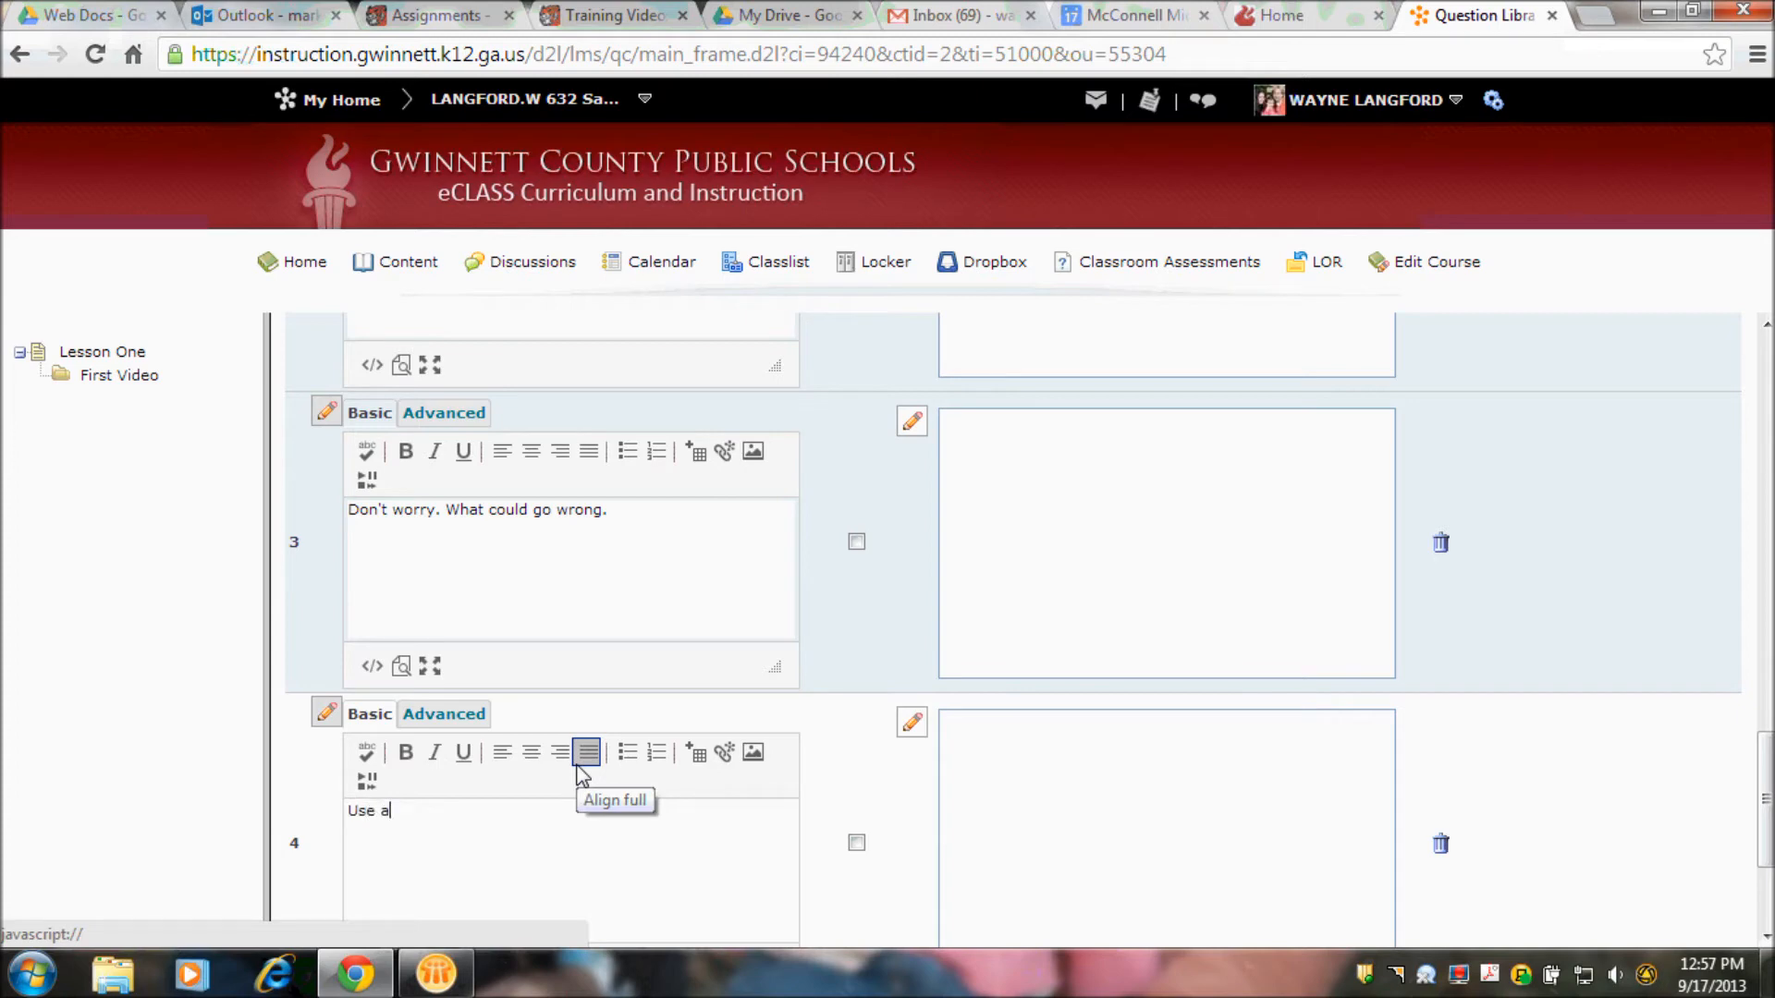
pyautogui.write('Use a Google form to check and ')
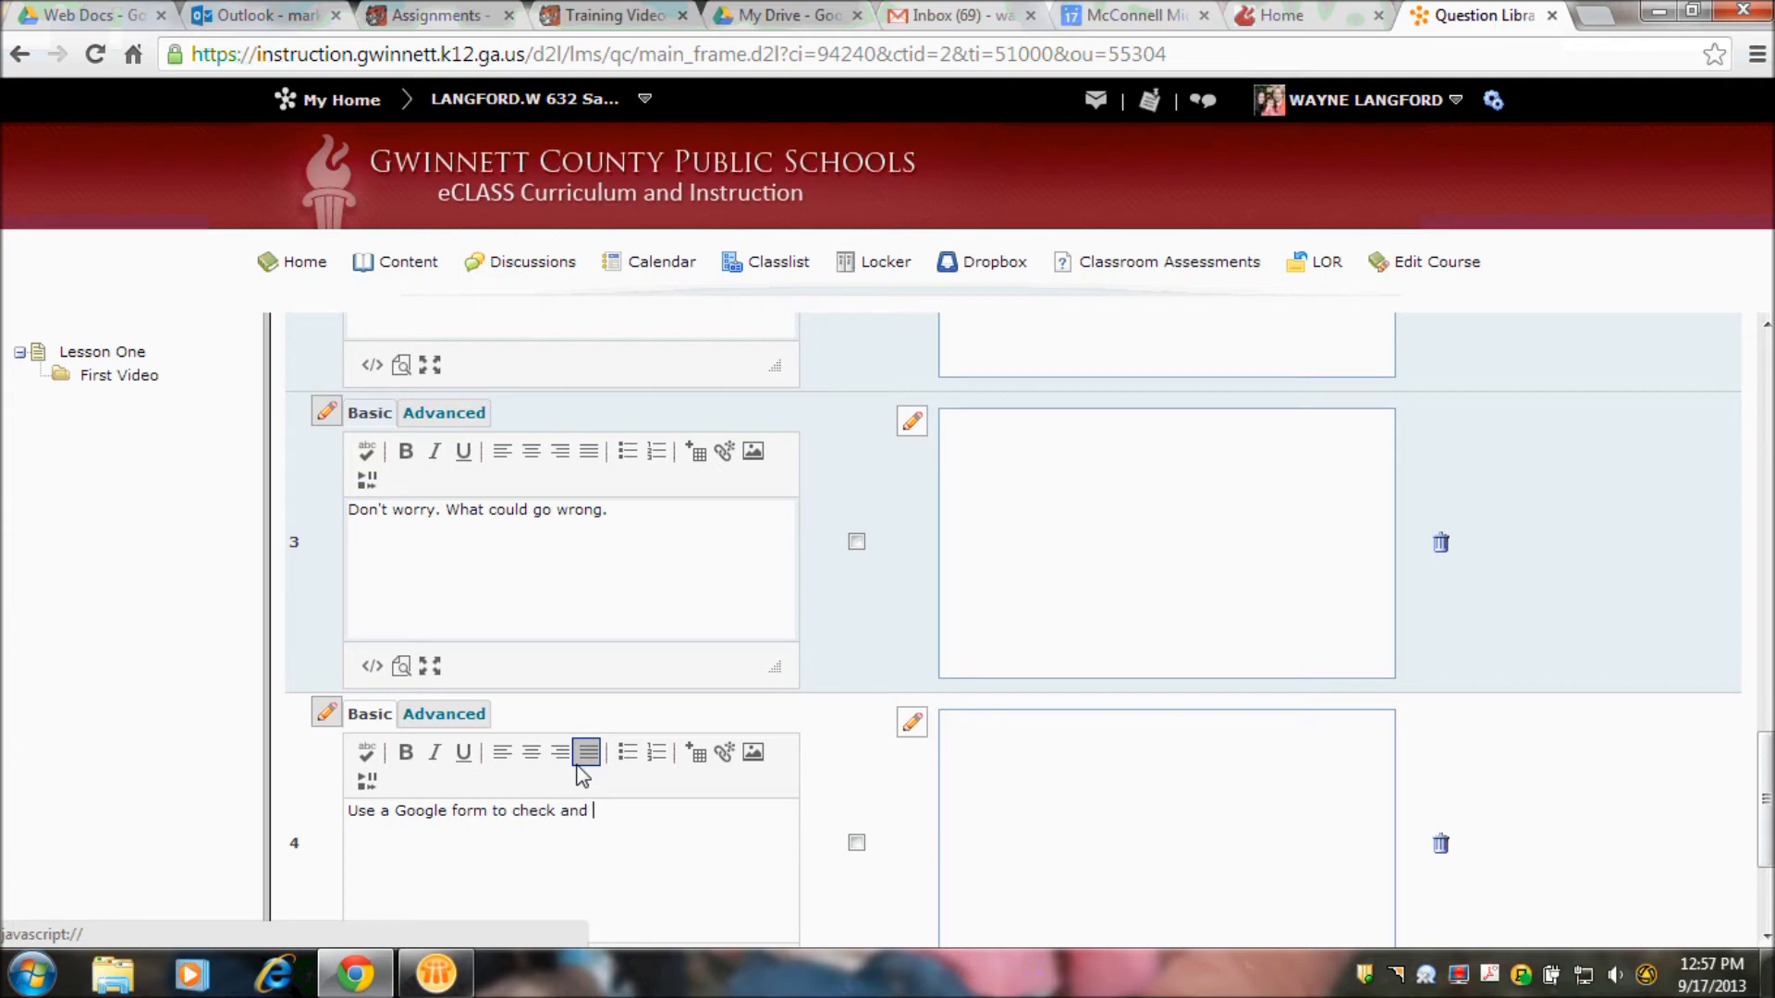
pyautogui.write('submit the next link only')
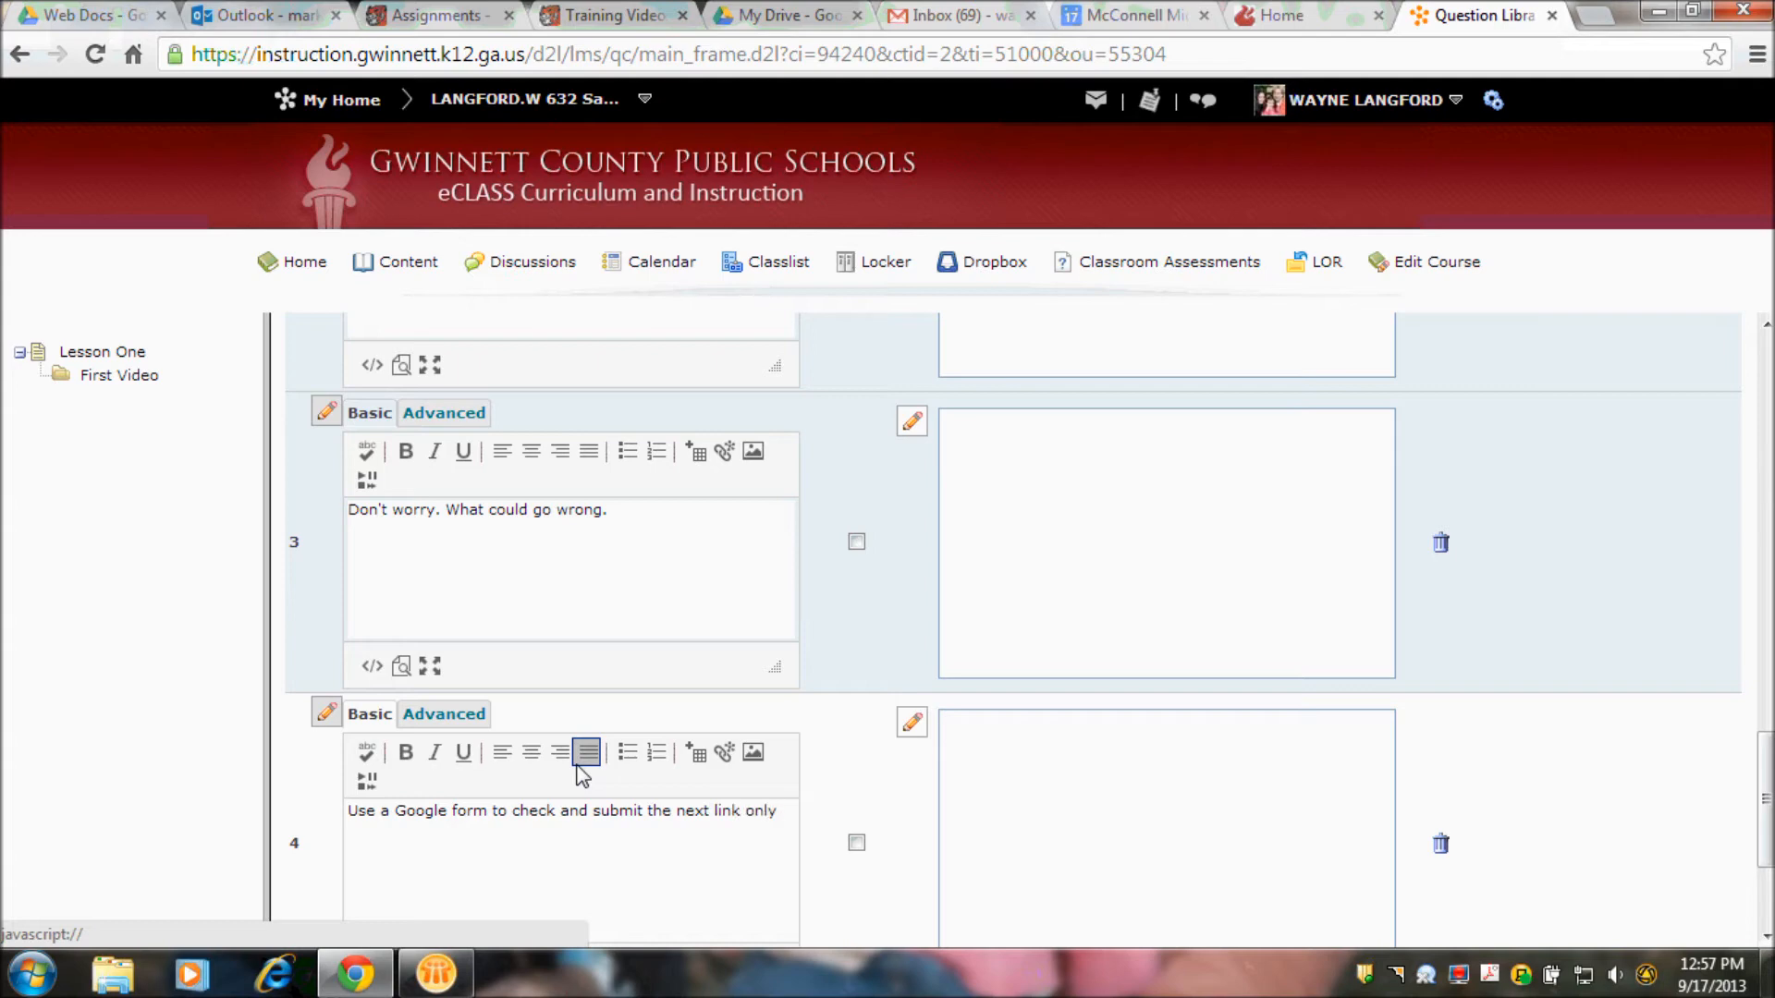
pyautogui.write(' if the student clicks the ')
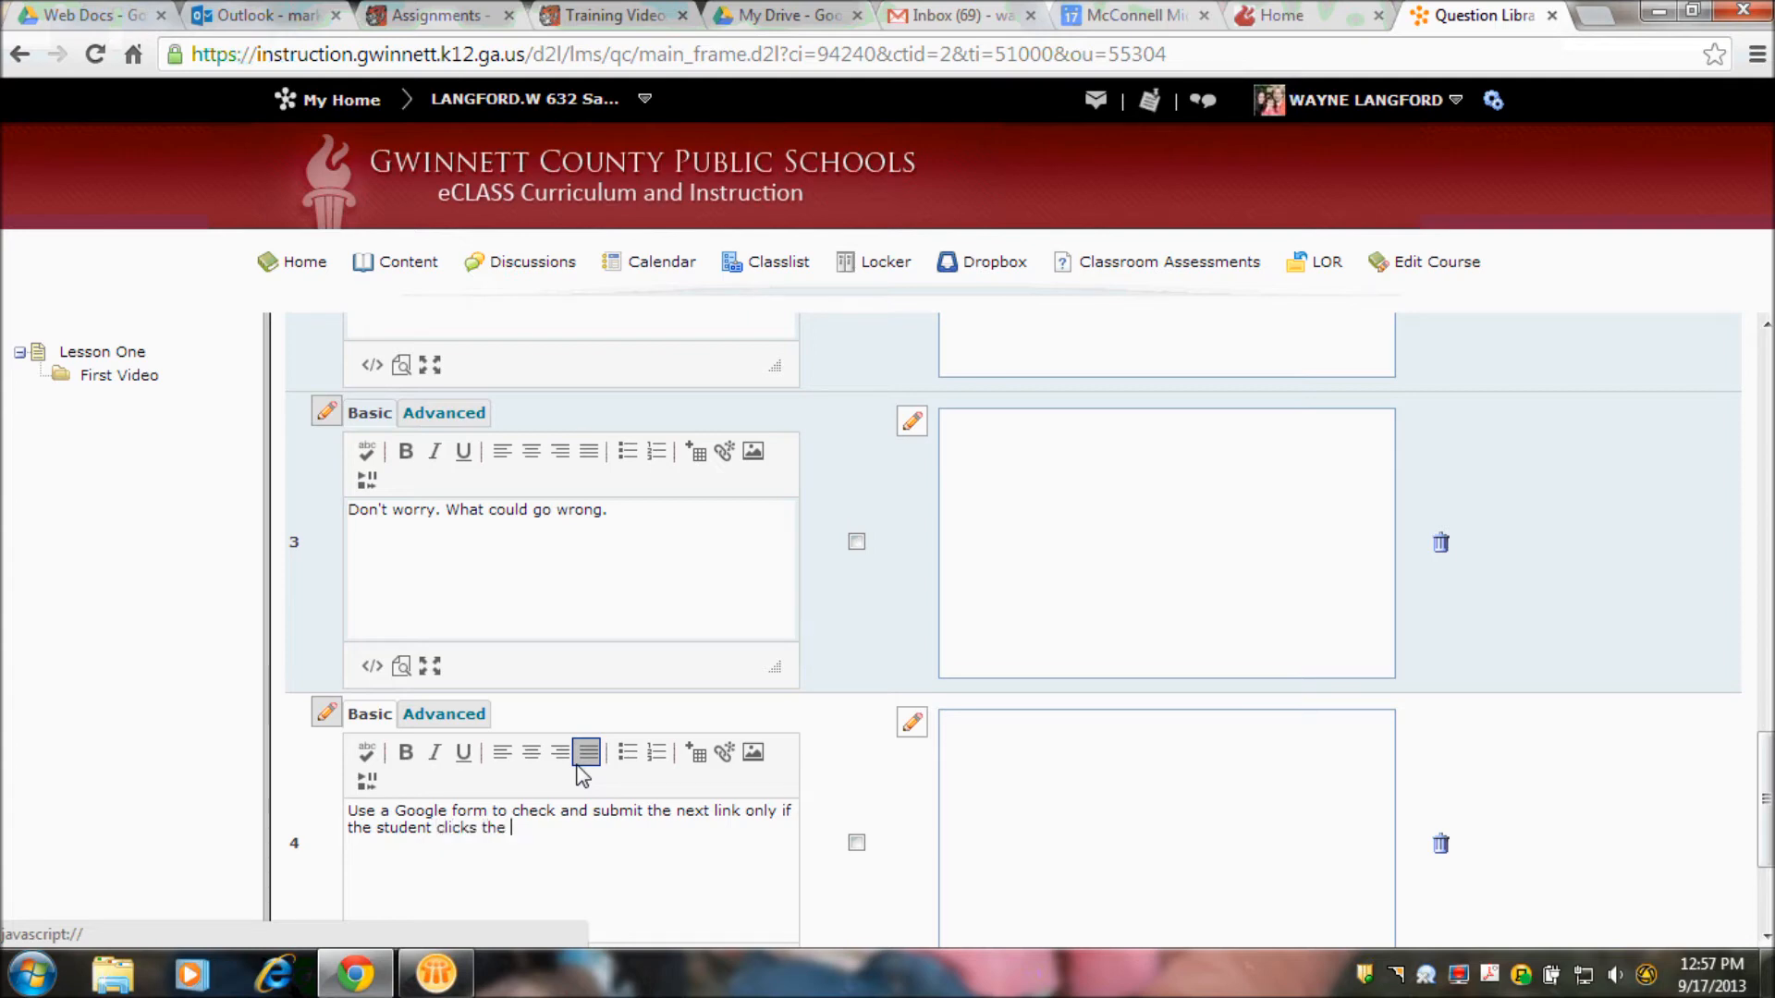
pyautogui.write('correct answer.')
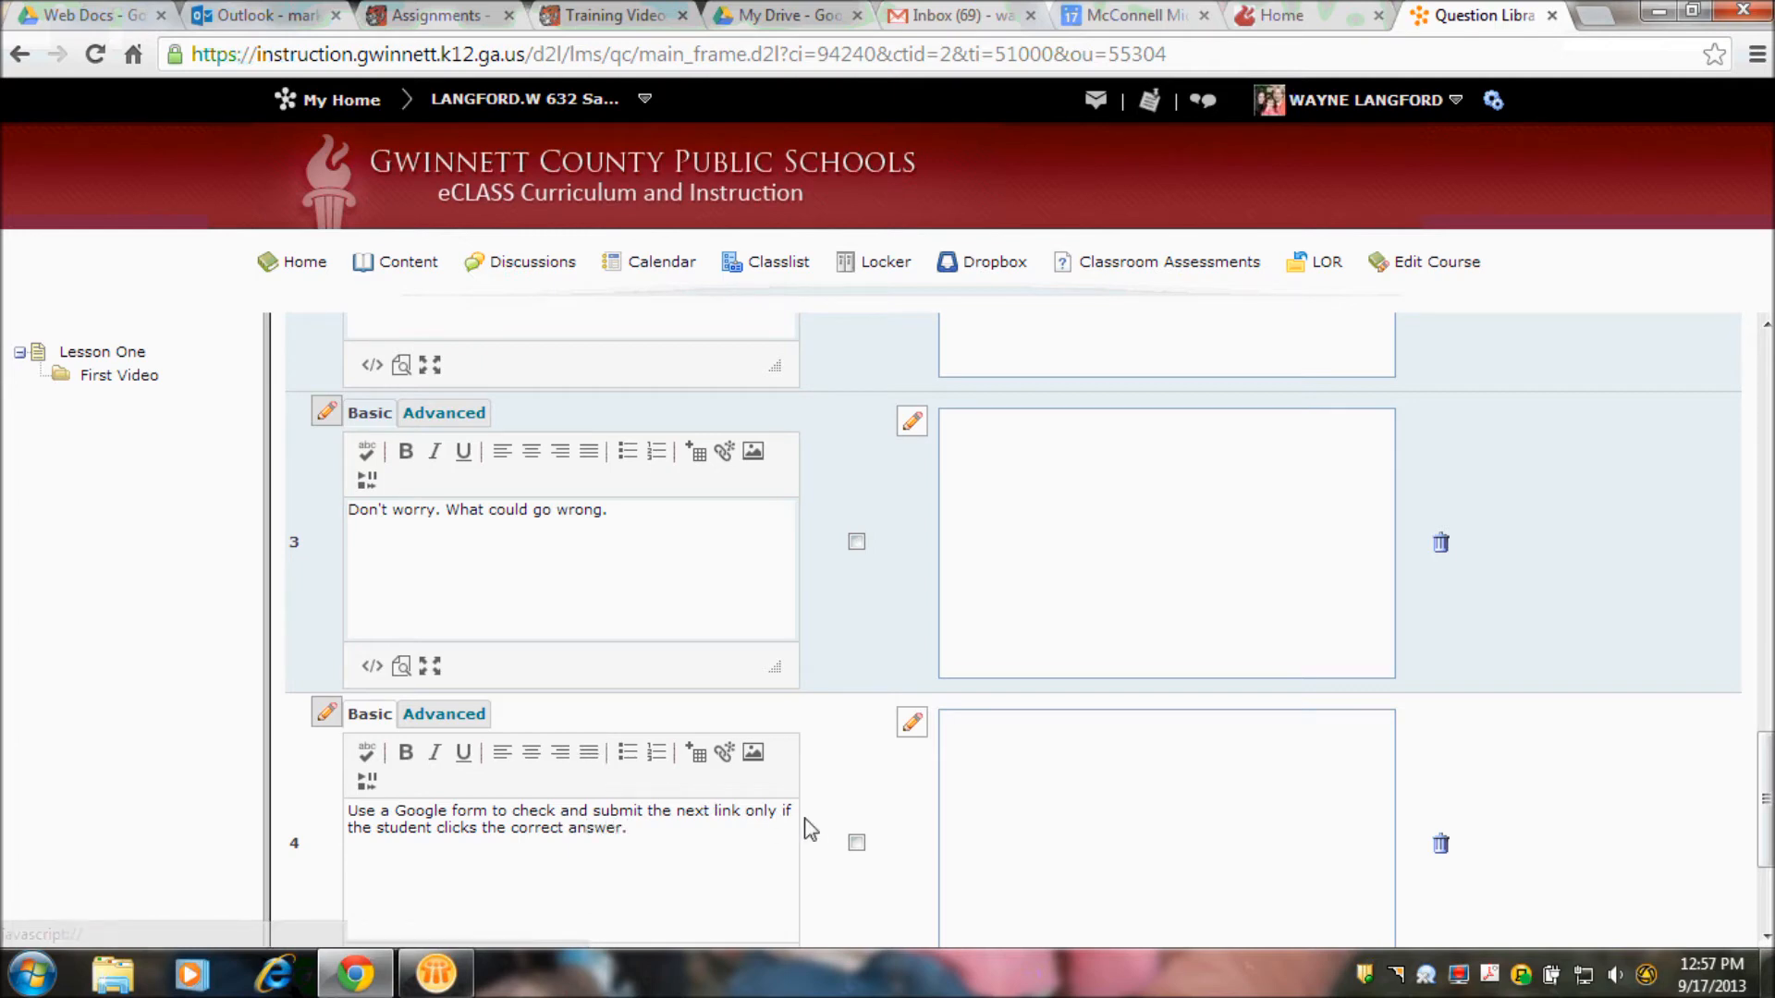
# - Mark the Google form and release condition options as correct and save the multi-select question
pyautogui.click(858, 844)
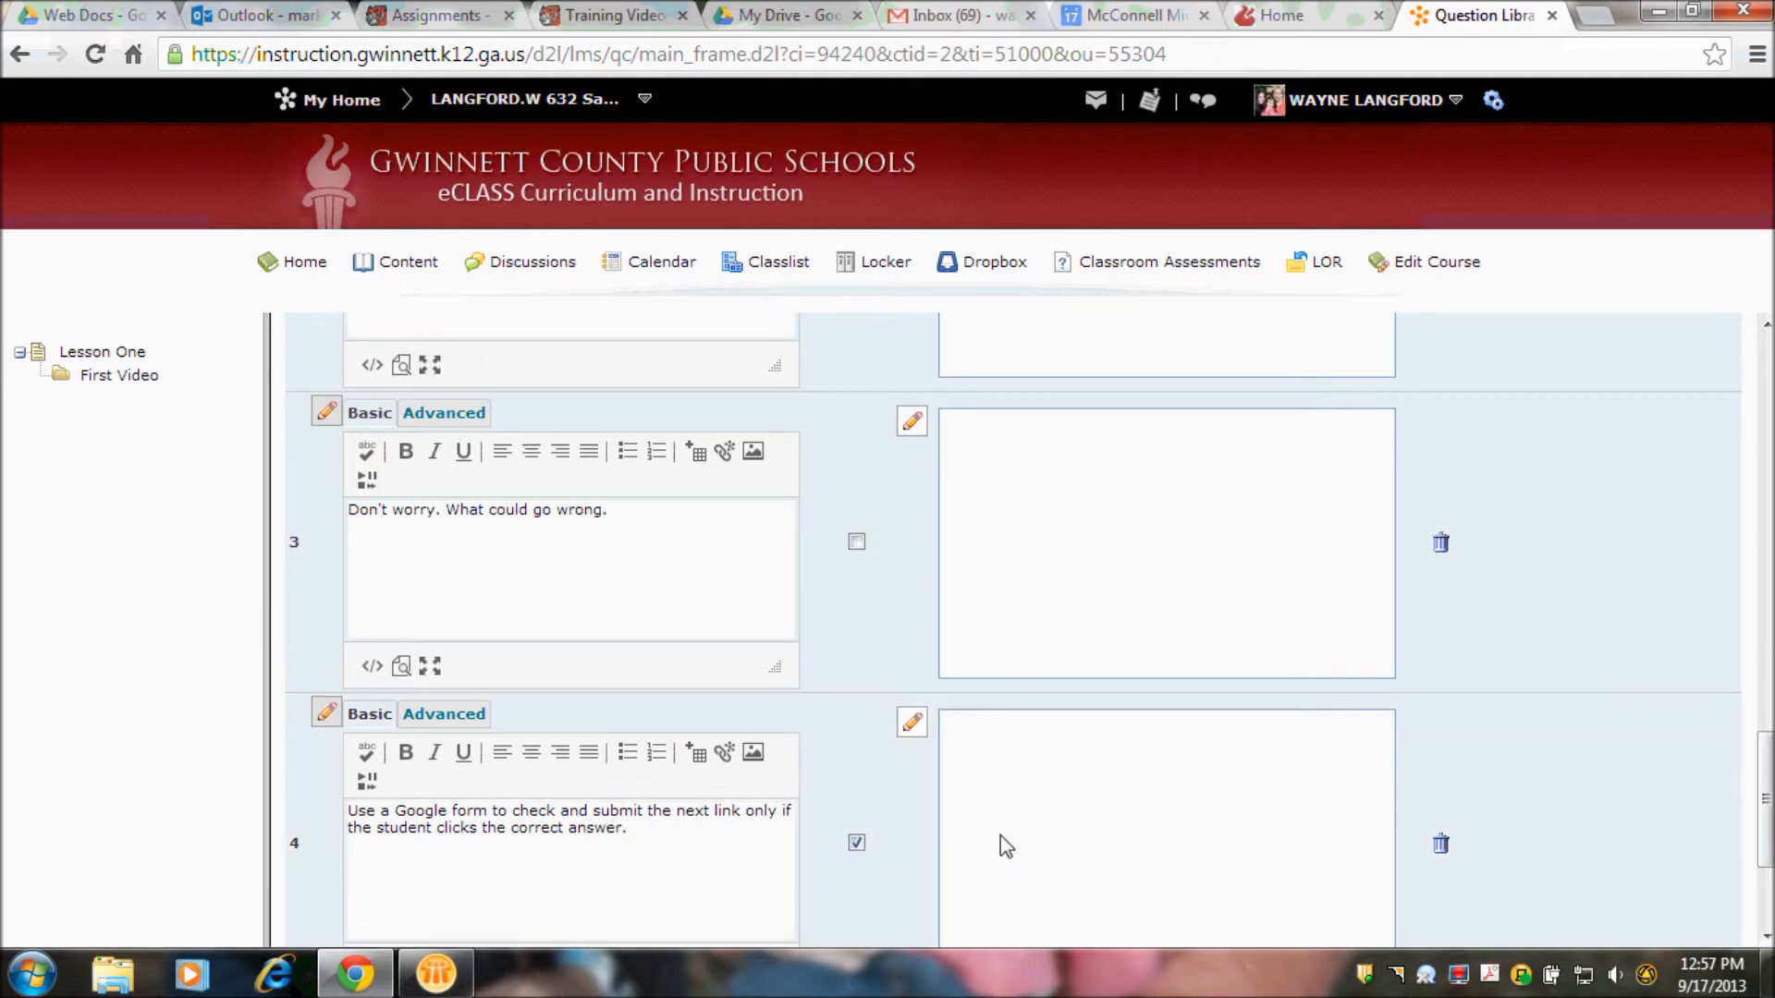
pyautogui.scroll(2, 1761, 795)
pyautogui.scroll(2, 1644, 721)
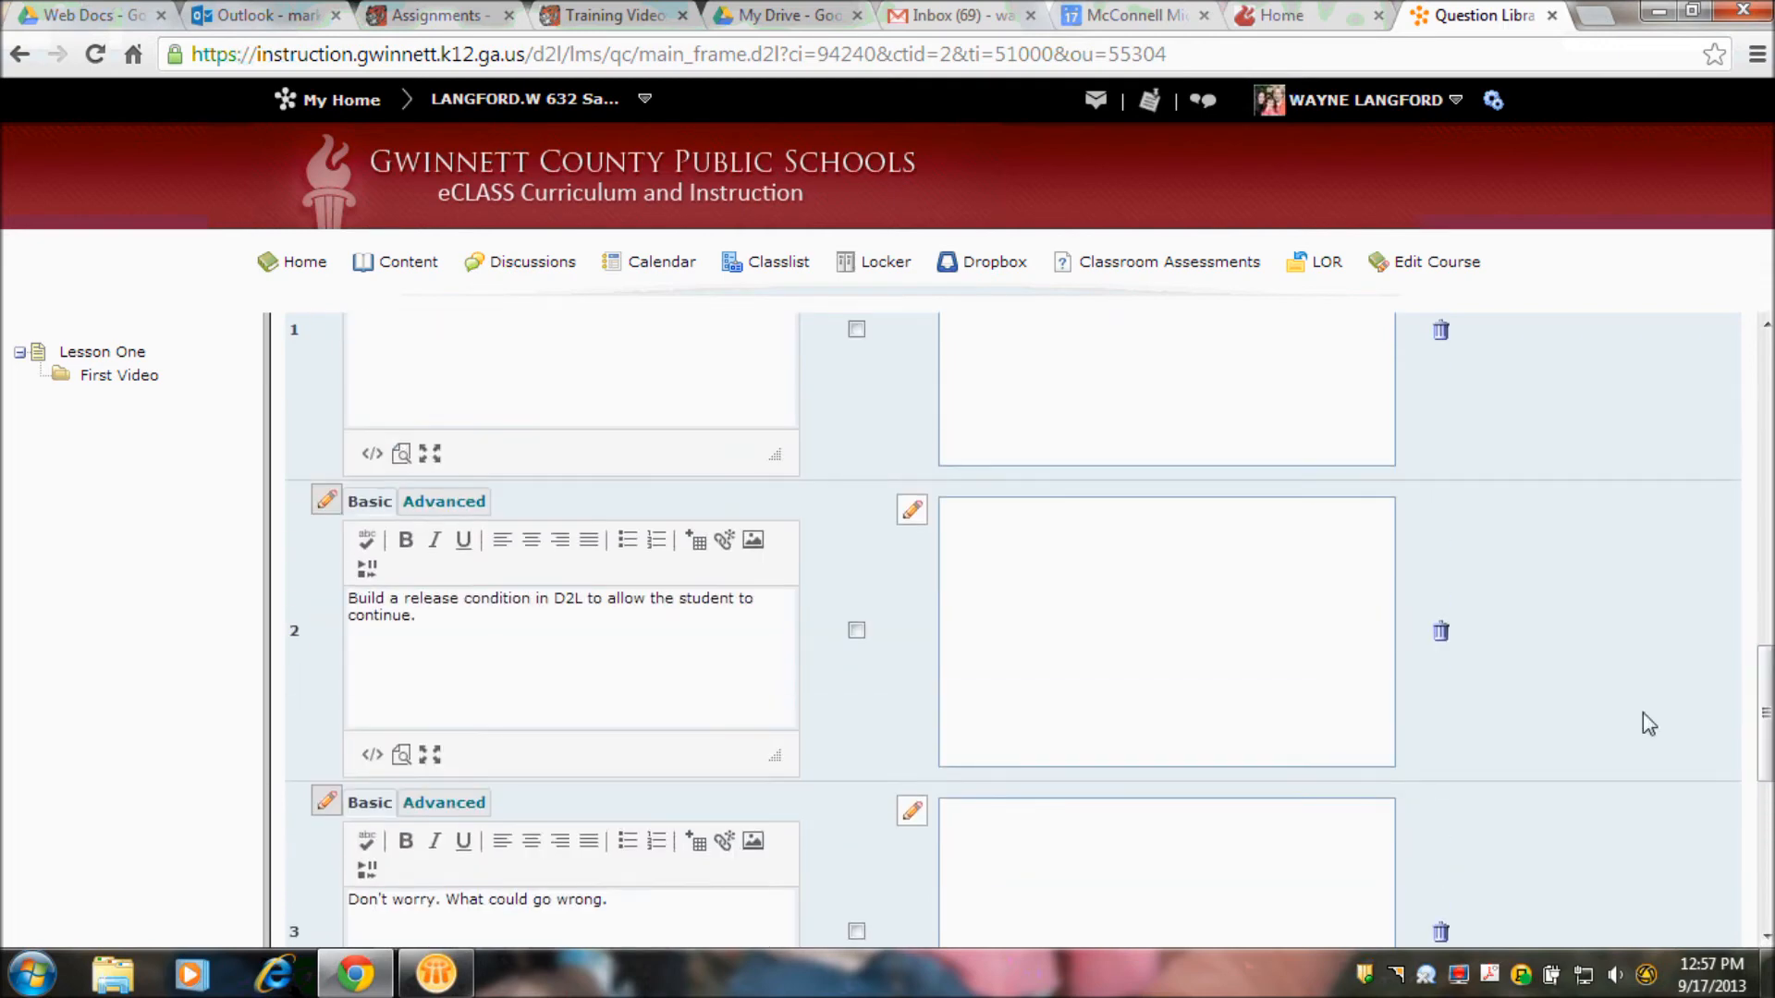
pyautogui.click(857, 632)
pyautogui.moveTo(1766, 672); pyautogui.dragTo(1766, 920)
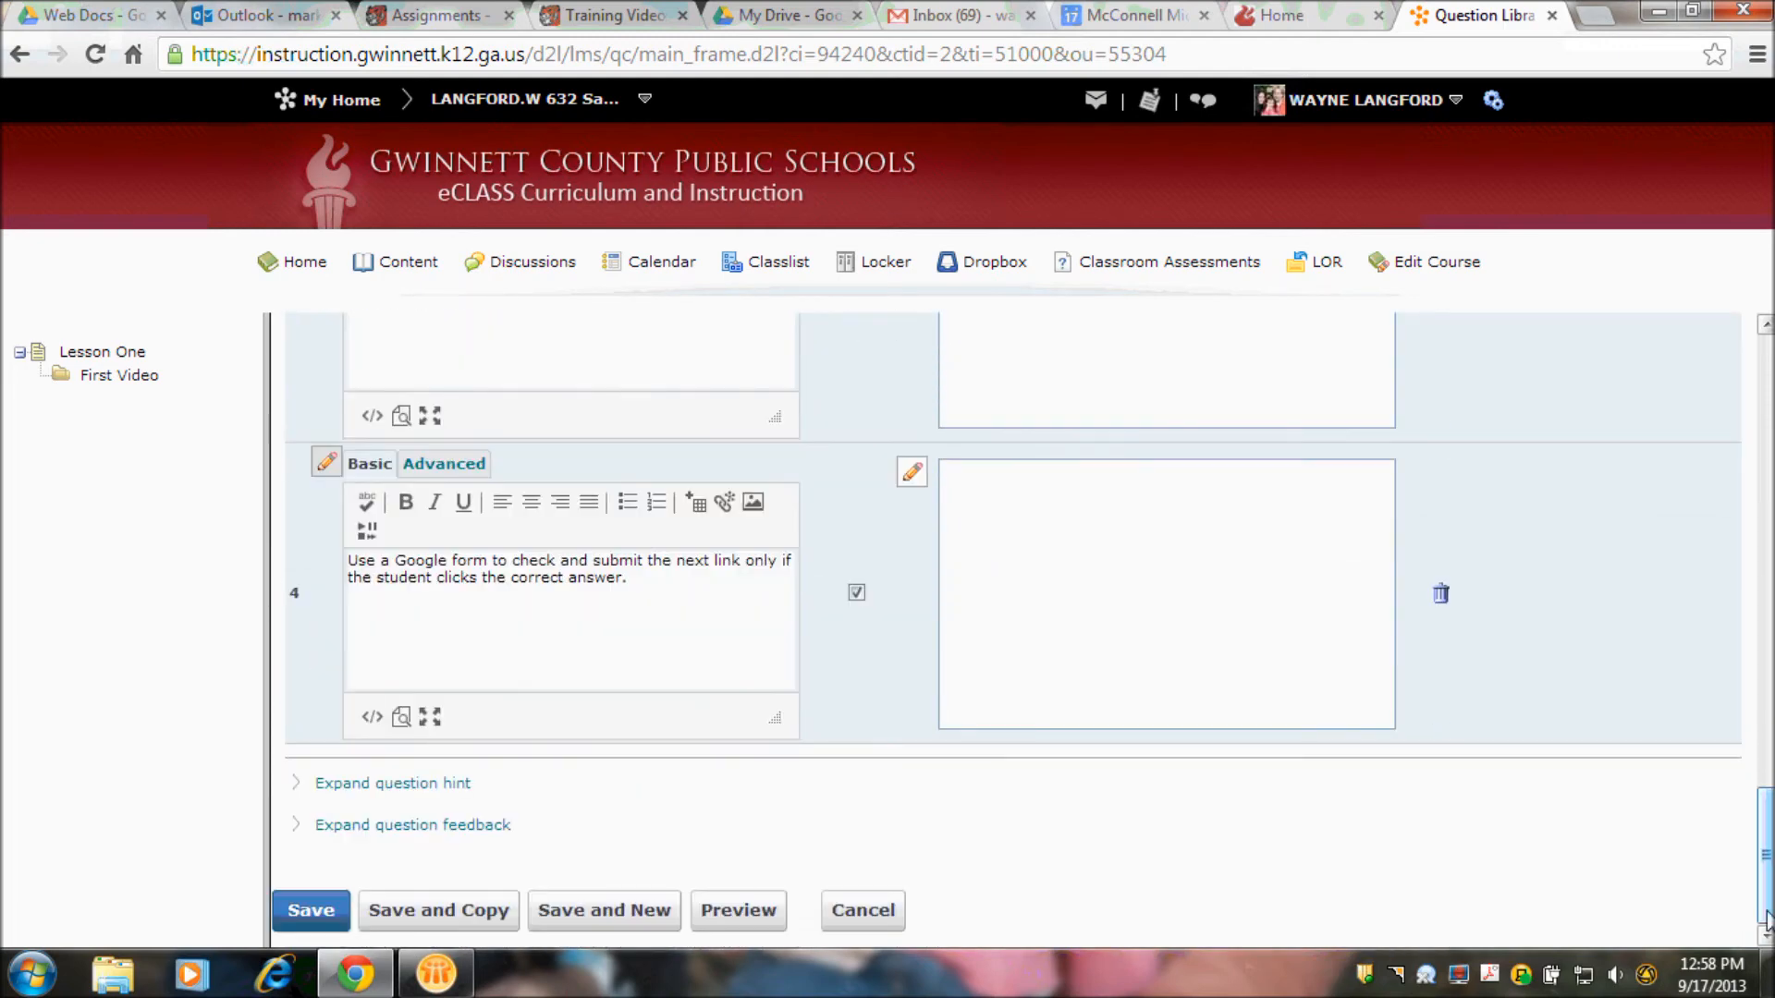
pyautogui.click(308, 913)
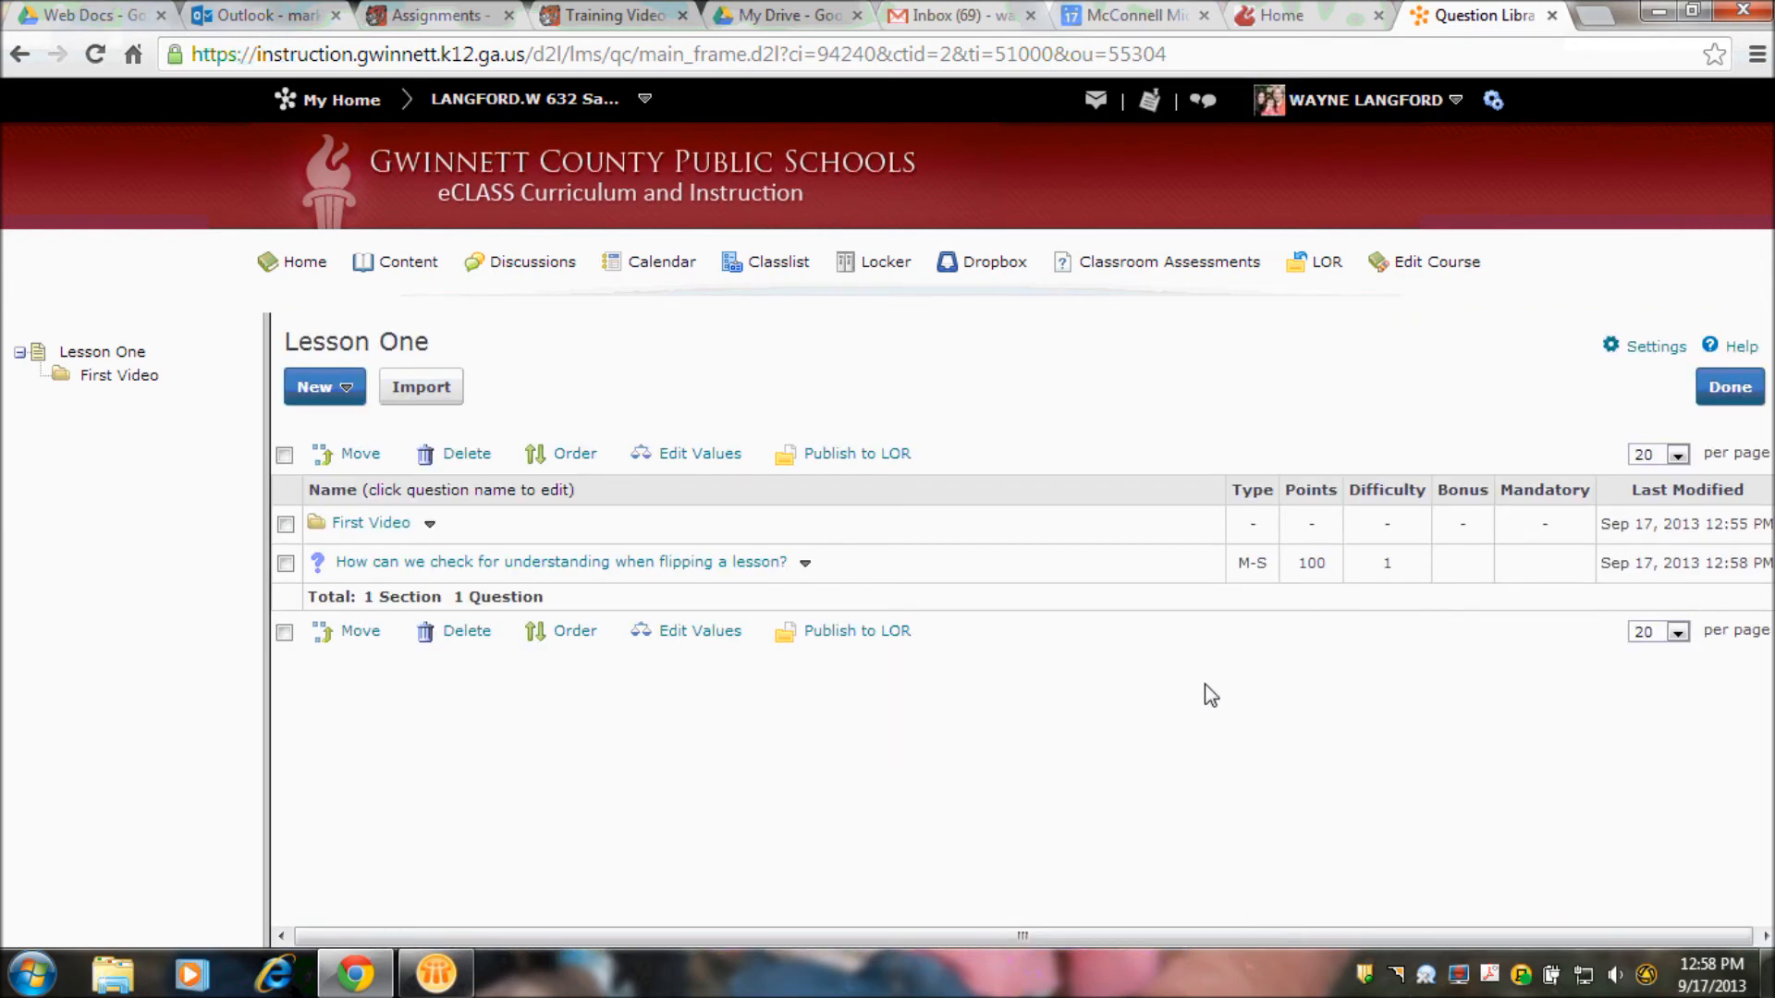
# - Return to the course homepage and change the current role to Student
pyautogui.click(548, 113)
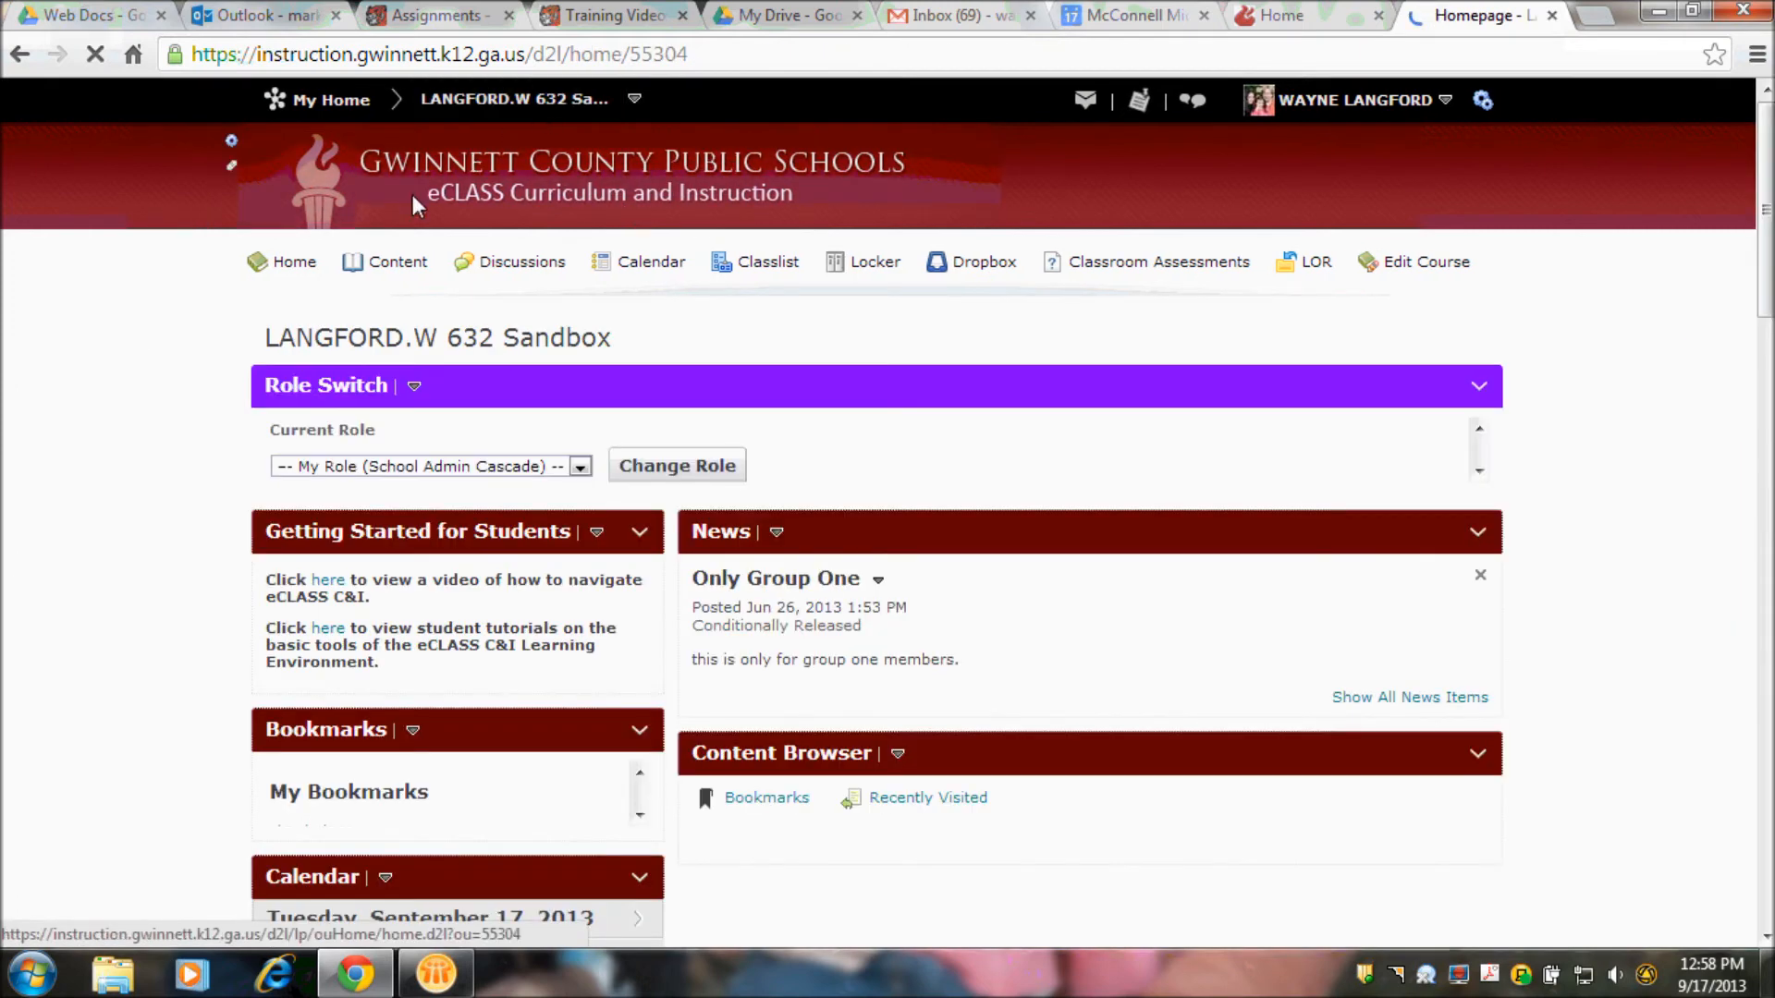
pyautogui.click(449, 465)
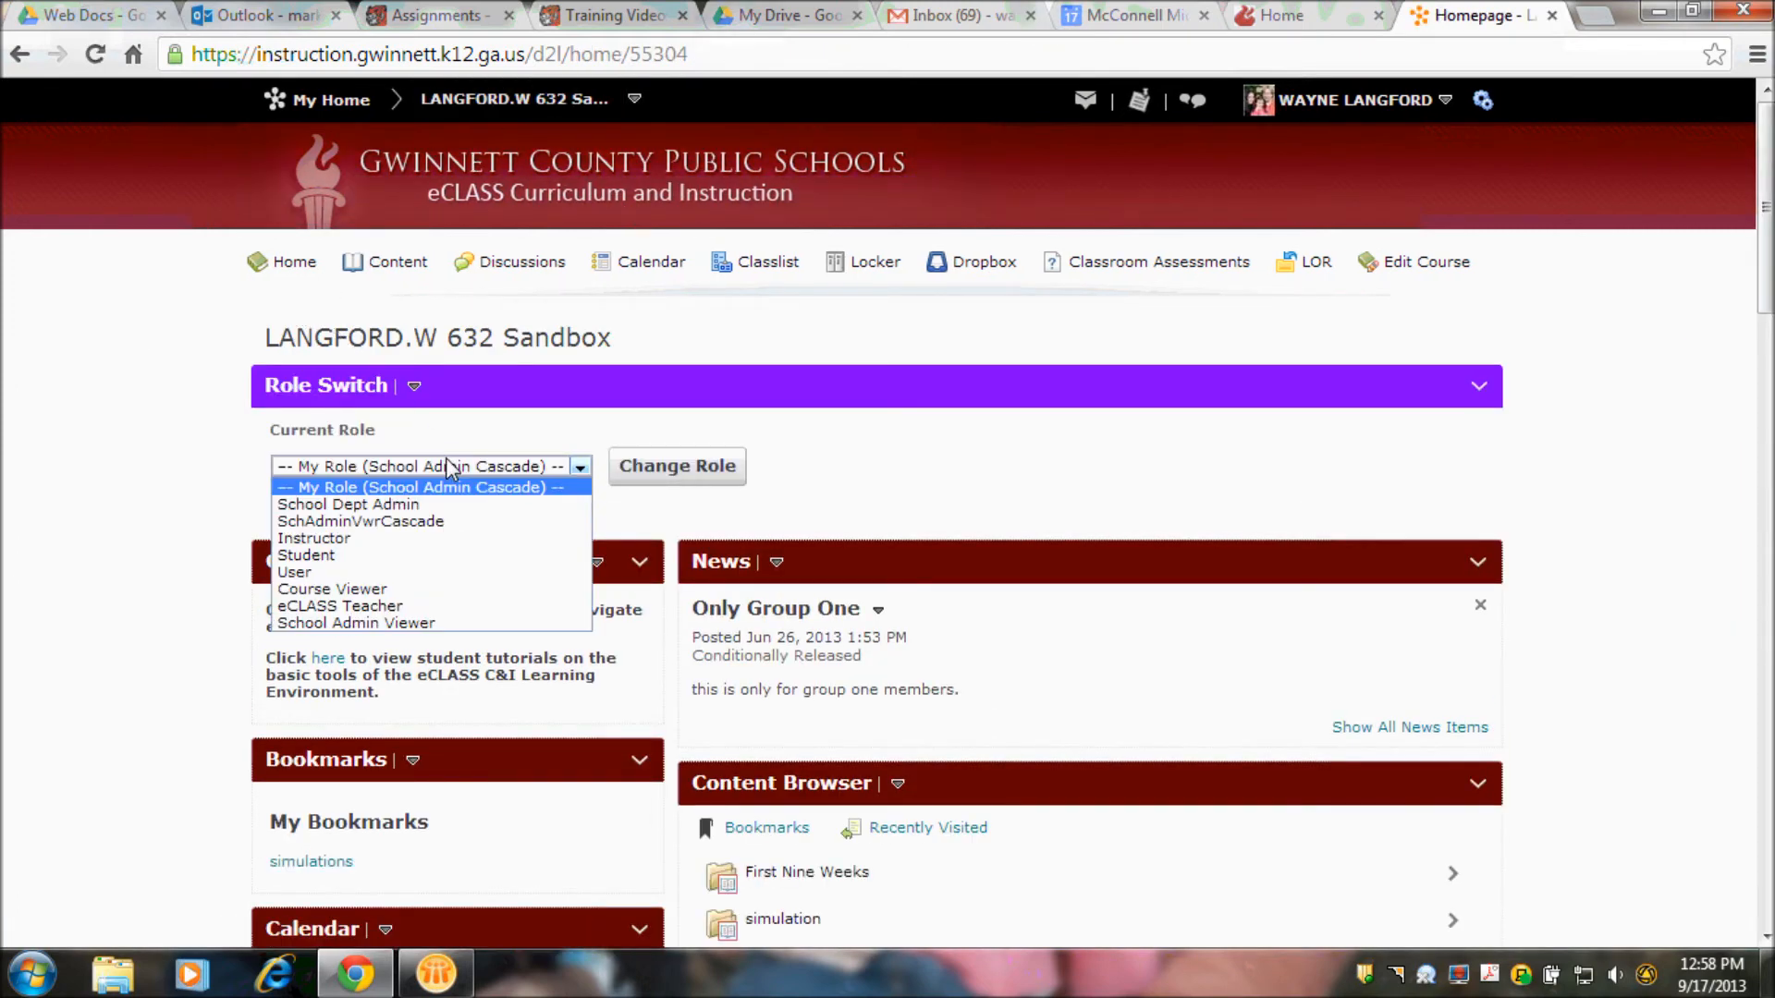
pyautogui.click(376, 557)
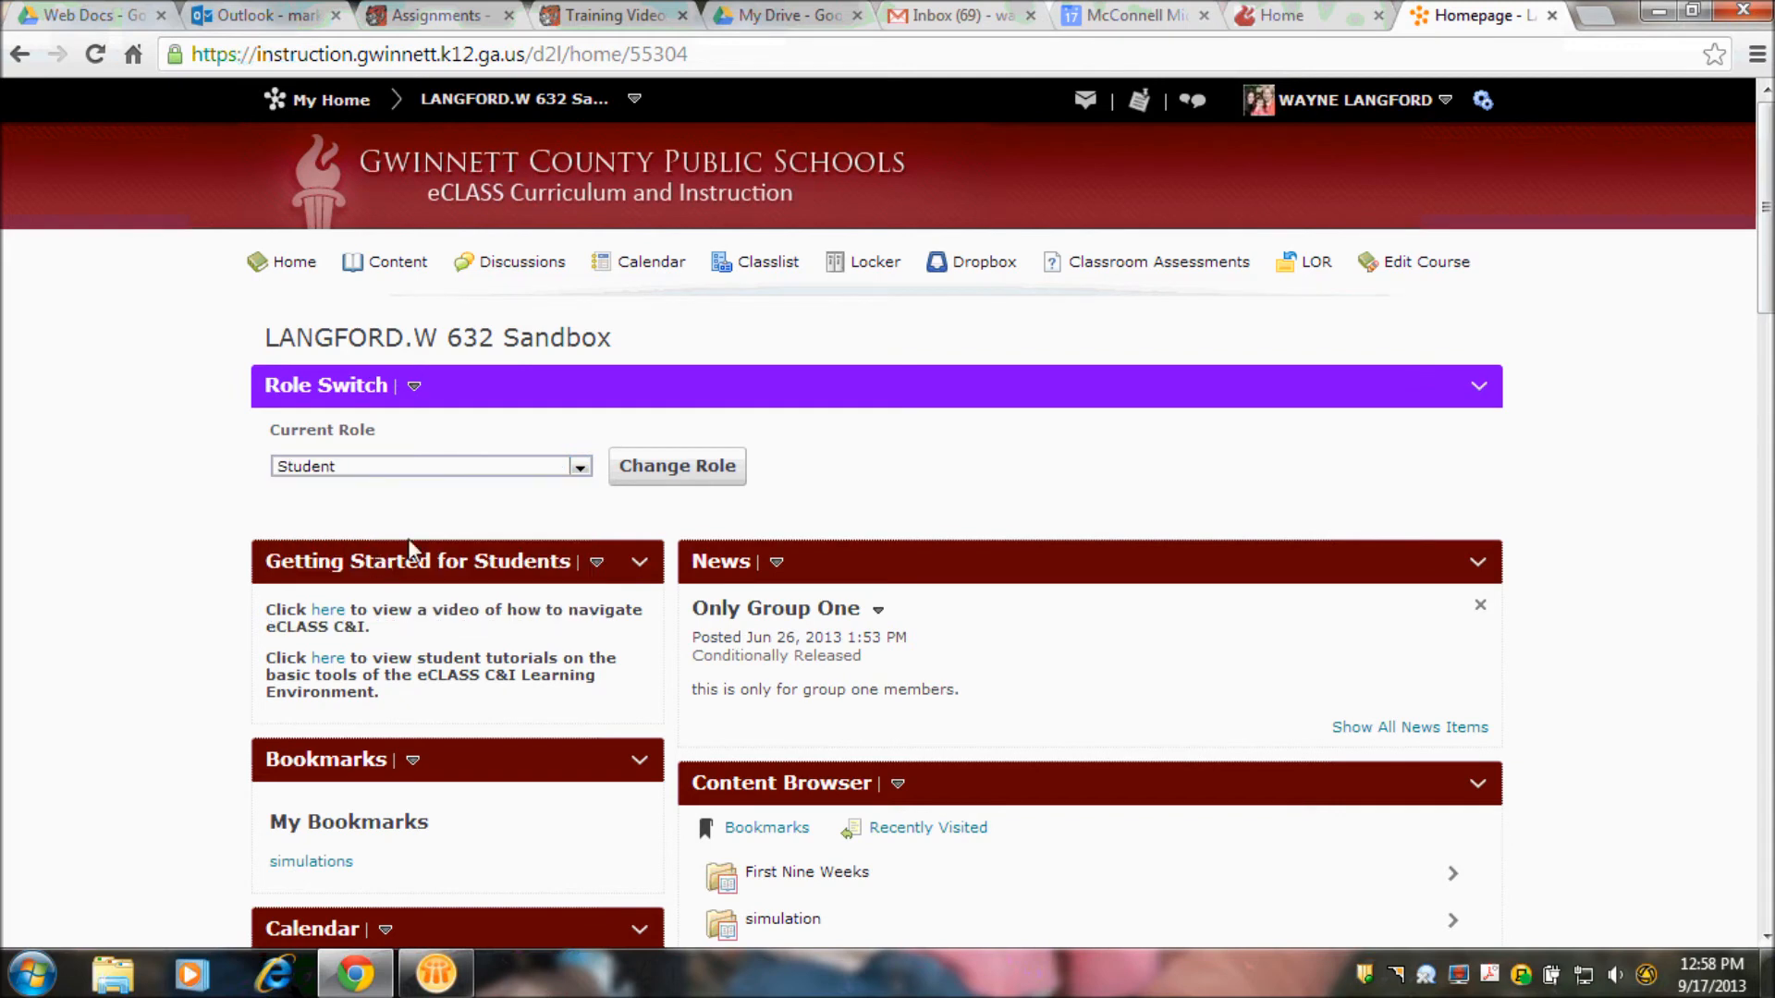
pyautogui.click(694, 491)
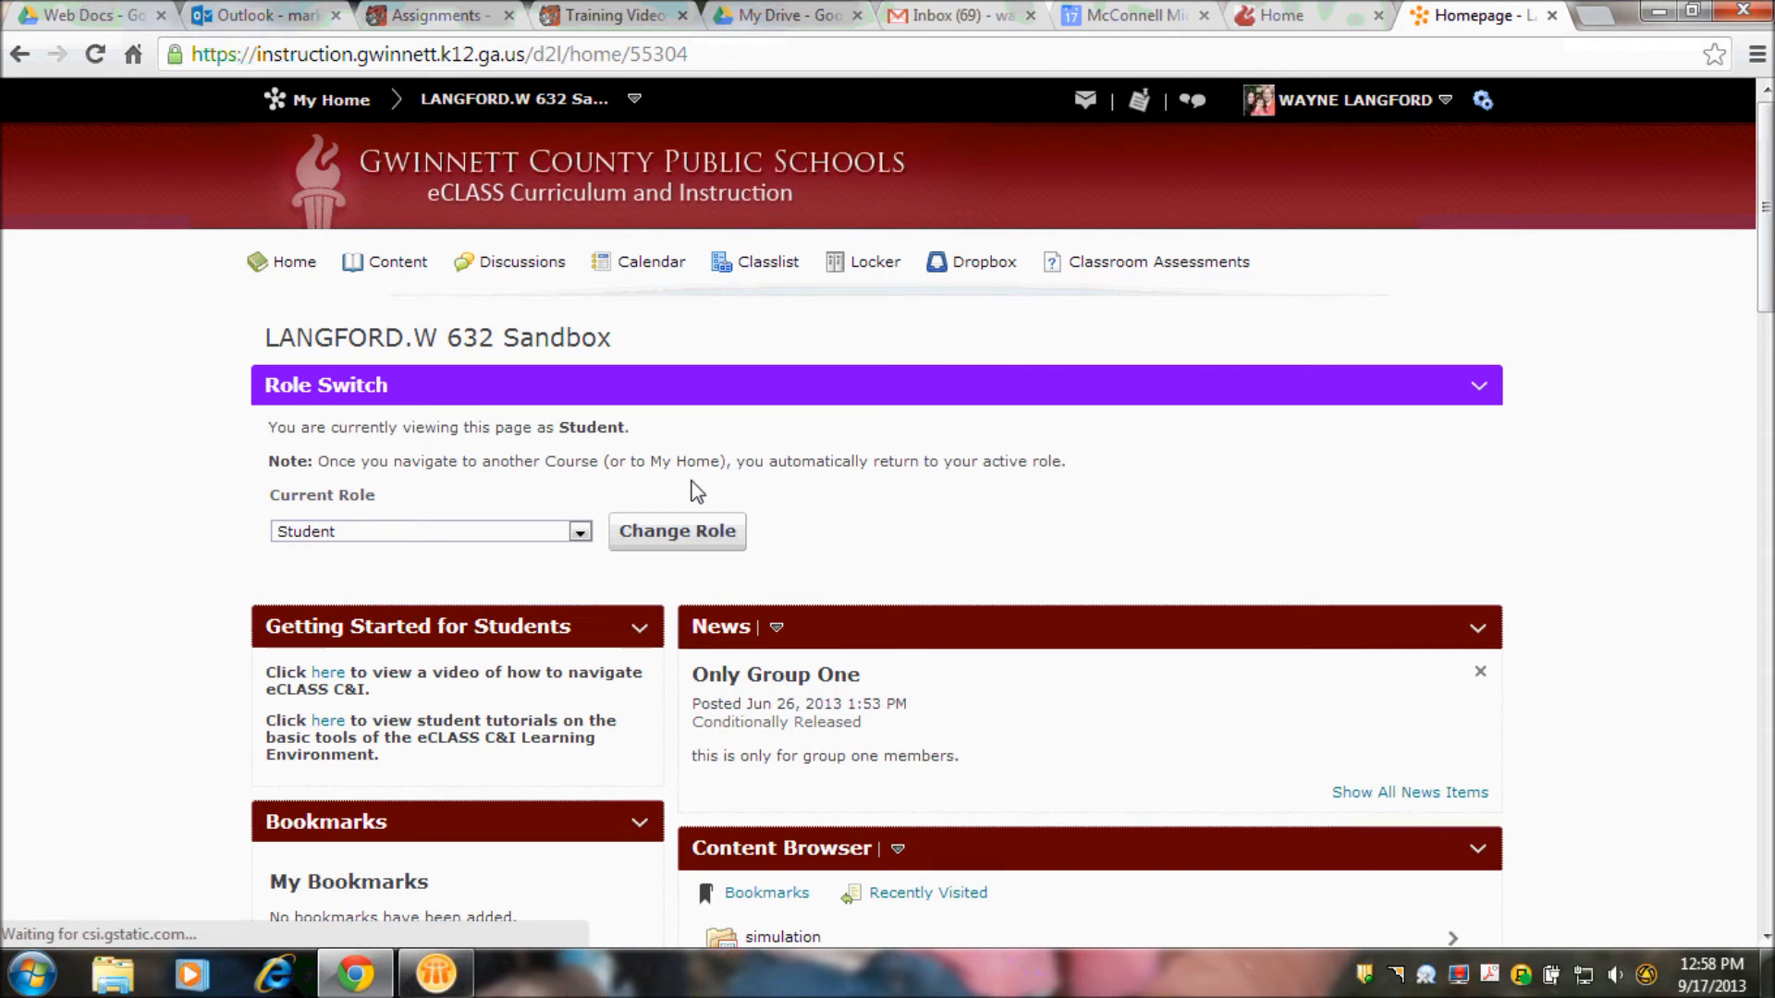
# - Open the Lesson One classroom assessment as a student and start the attempt
pyautogui.click(1073, 264)
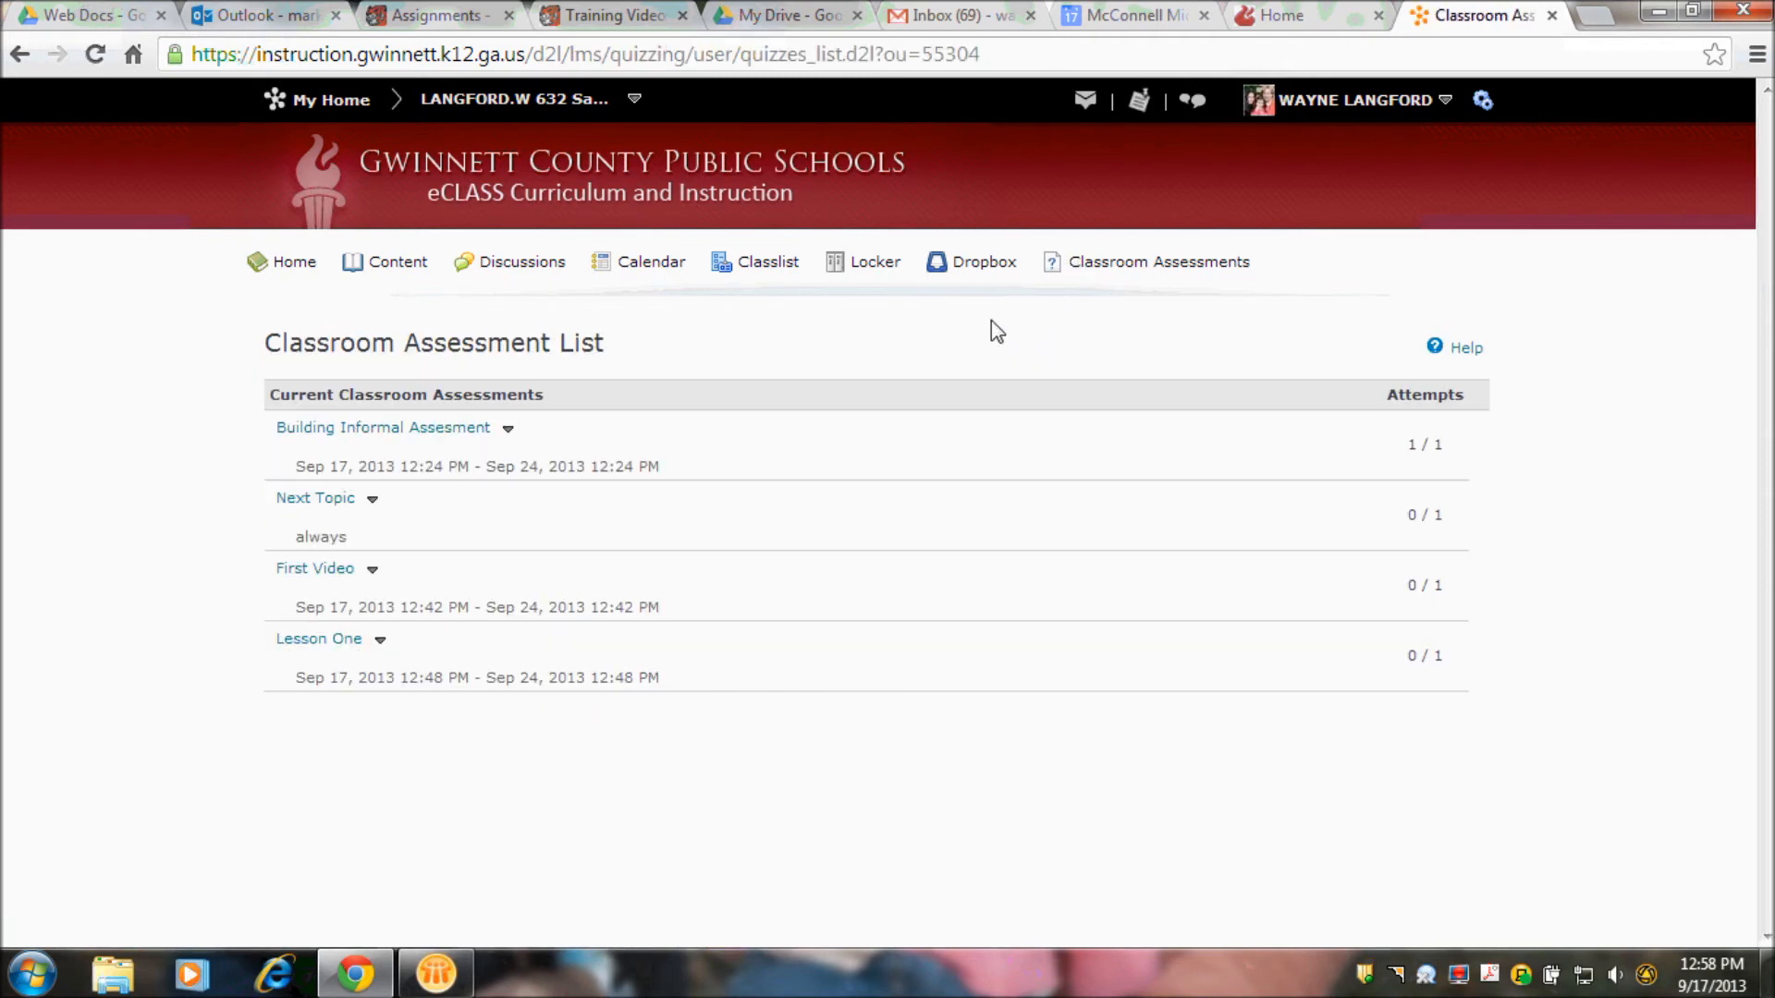
pyautogui.click(354, 641)
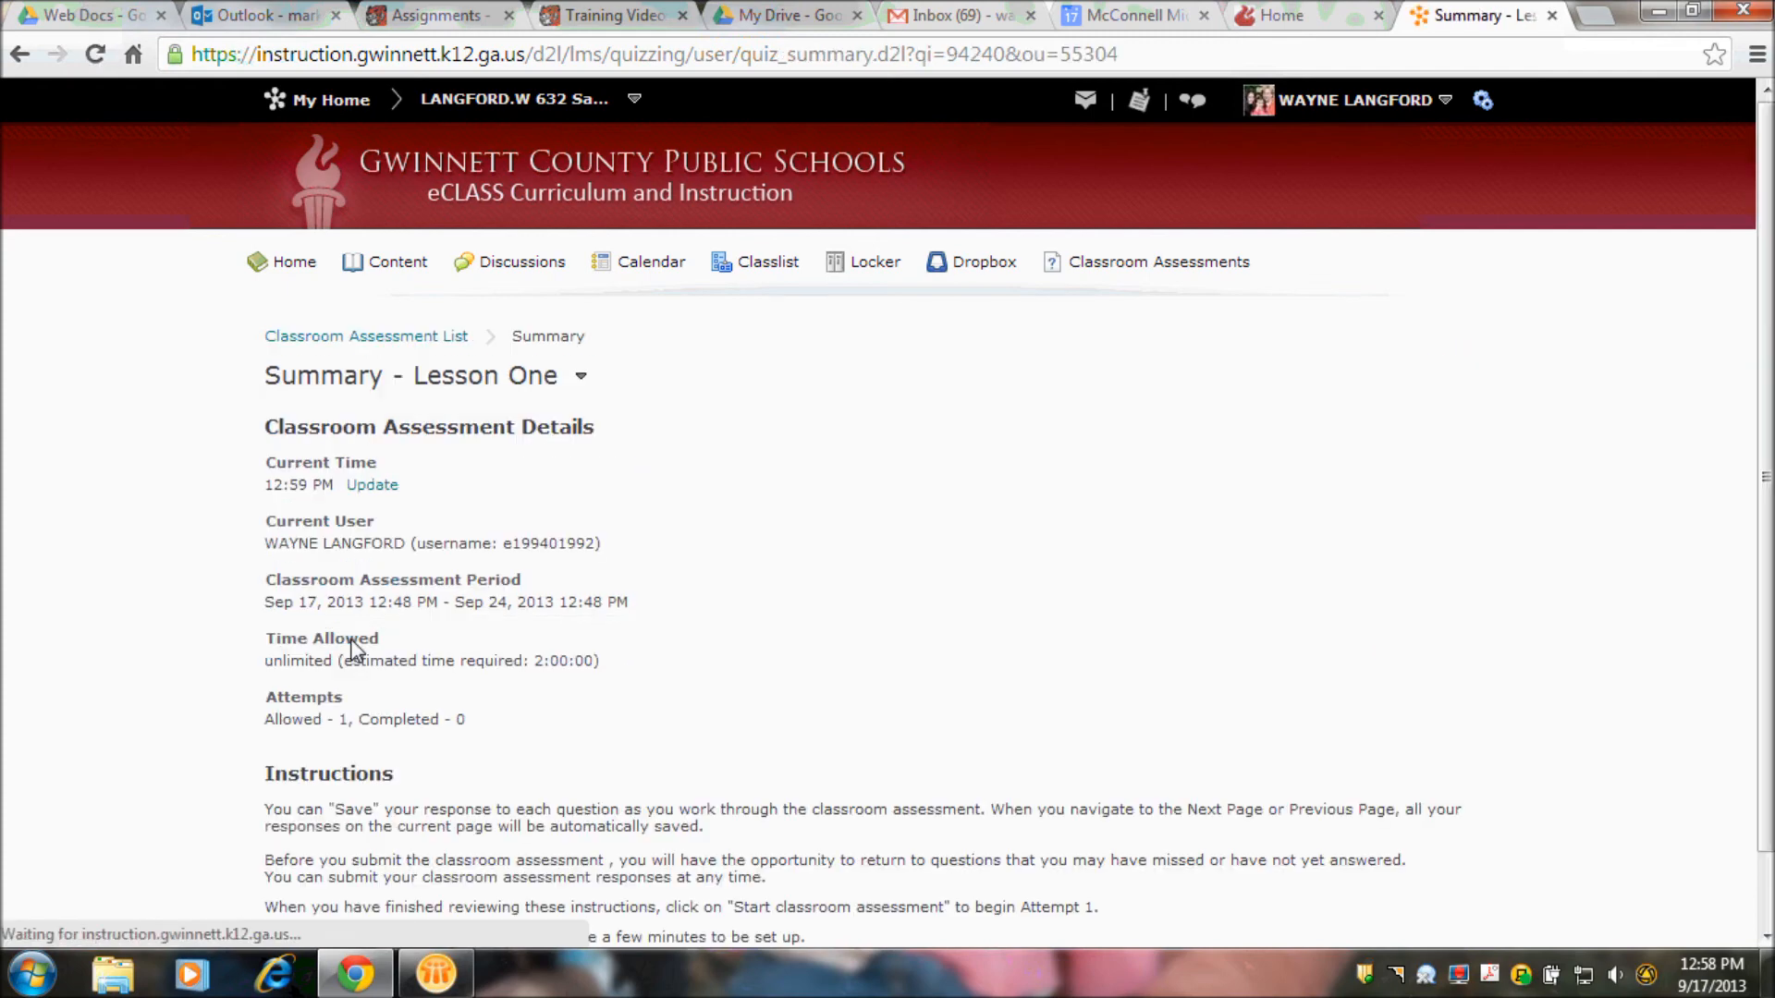
pyautogui.moveTo(1757, 471); pyautogui.dragTo(1757, 554)
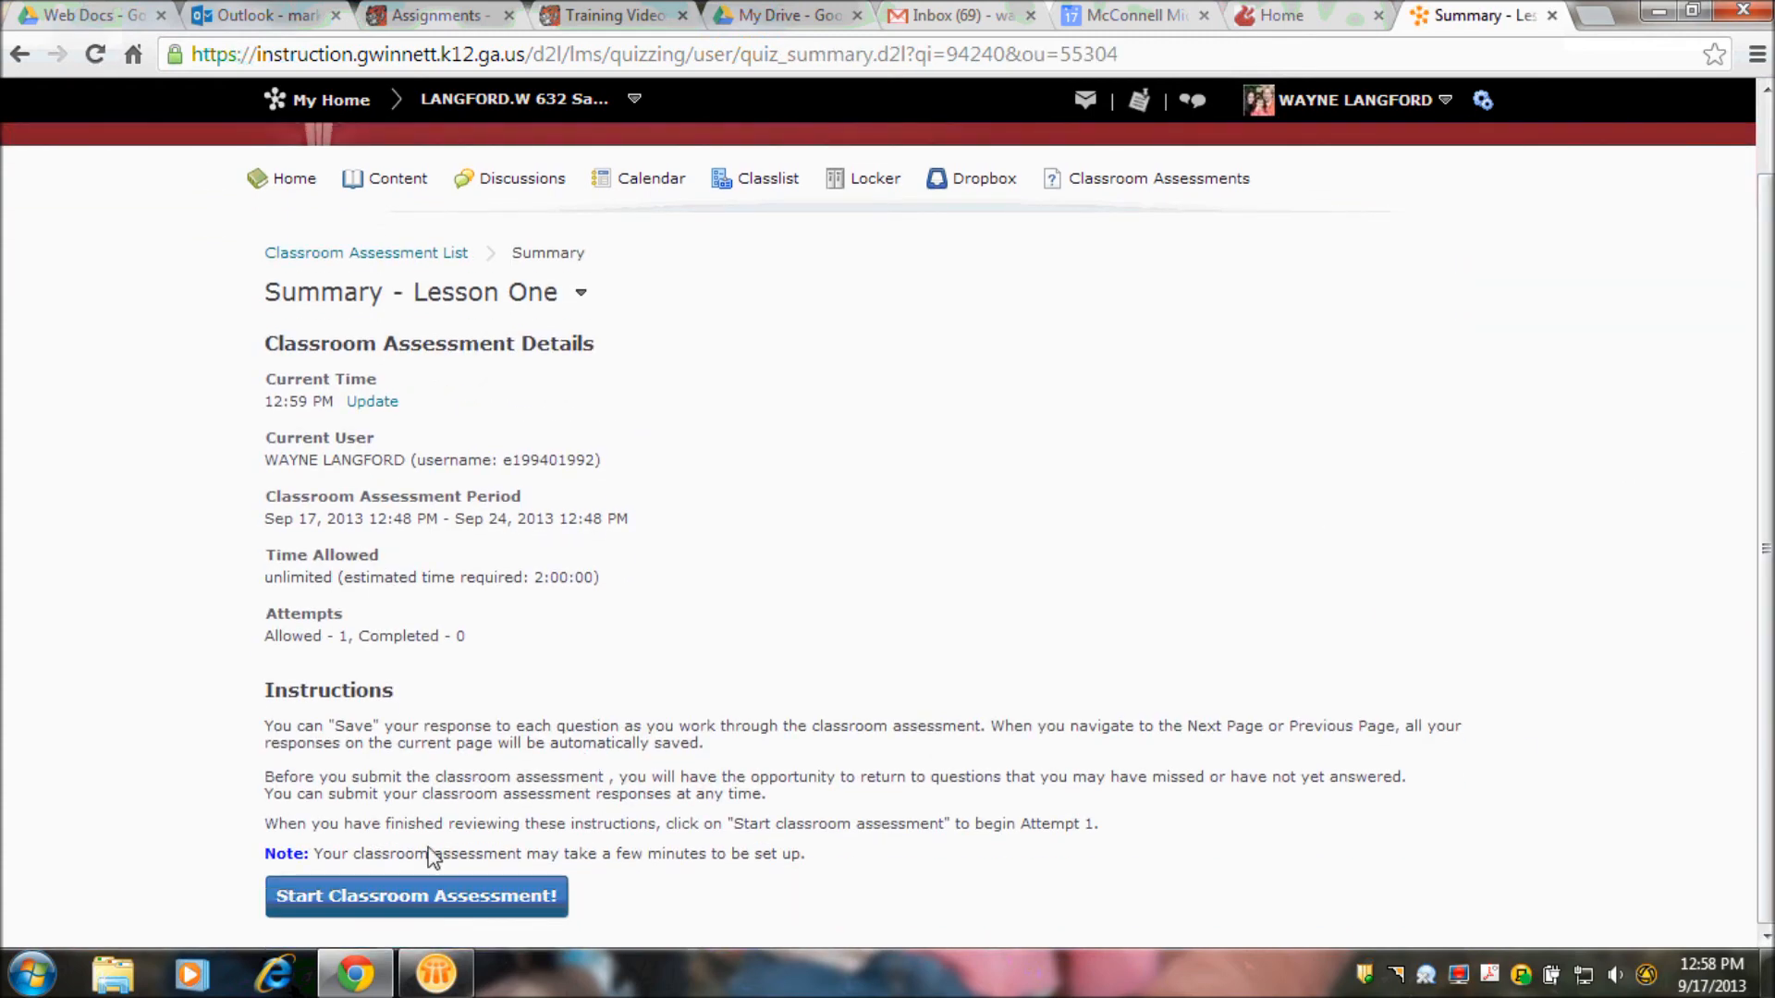
pyautogui.click(394, 897)
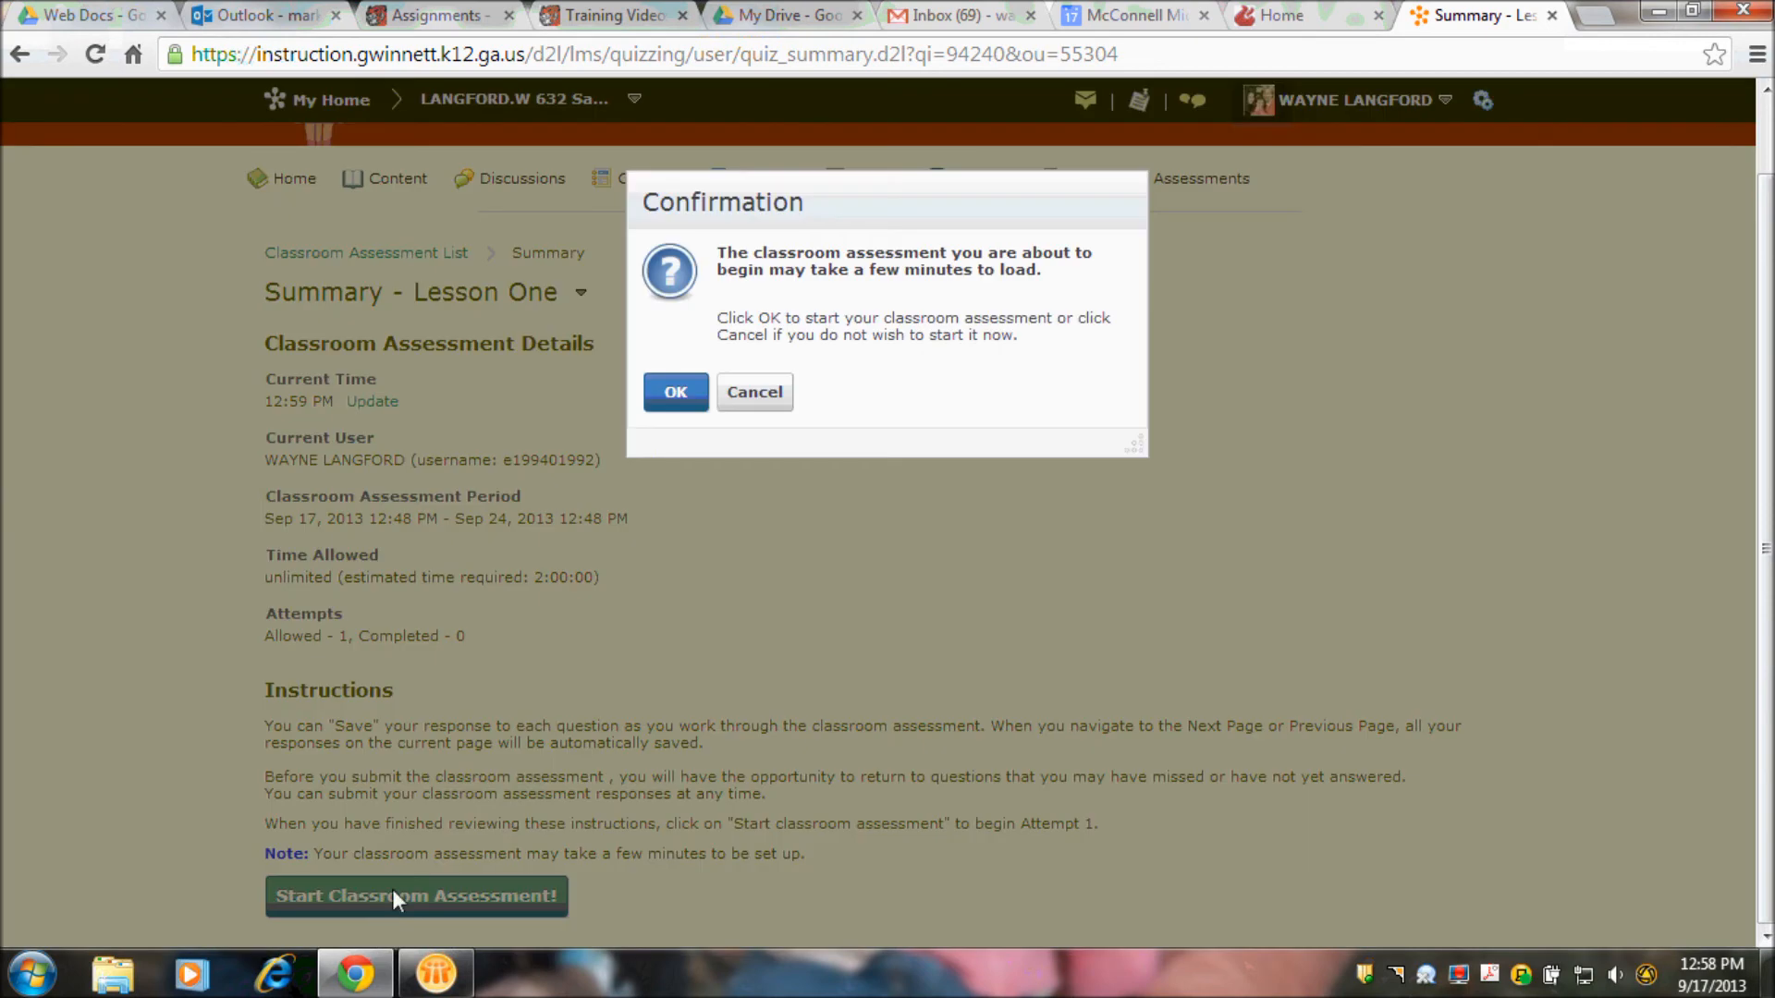
pyautogui.click(676, 394)
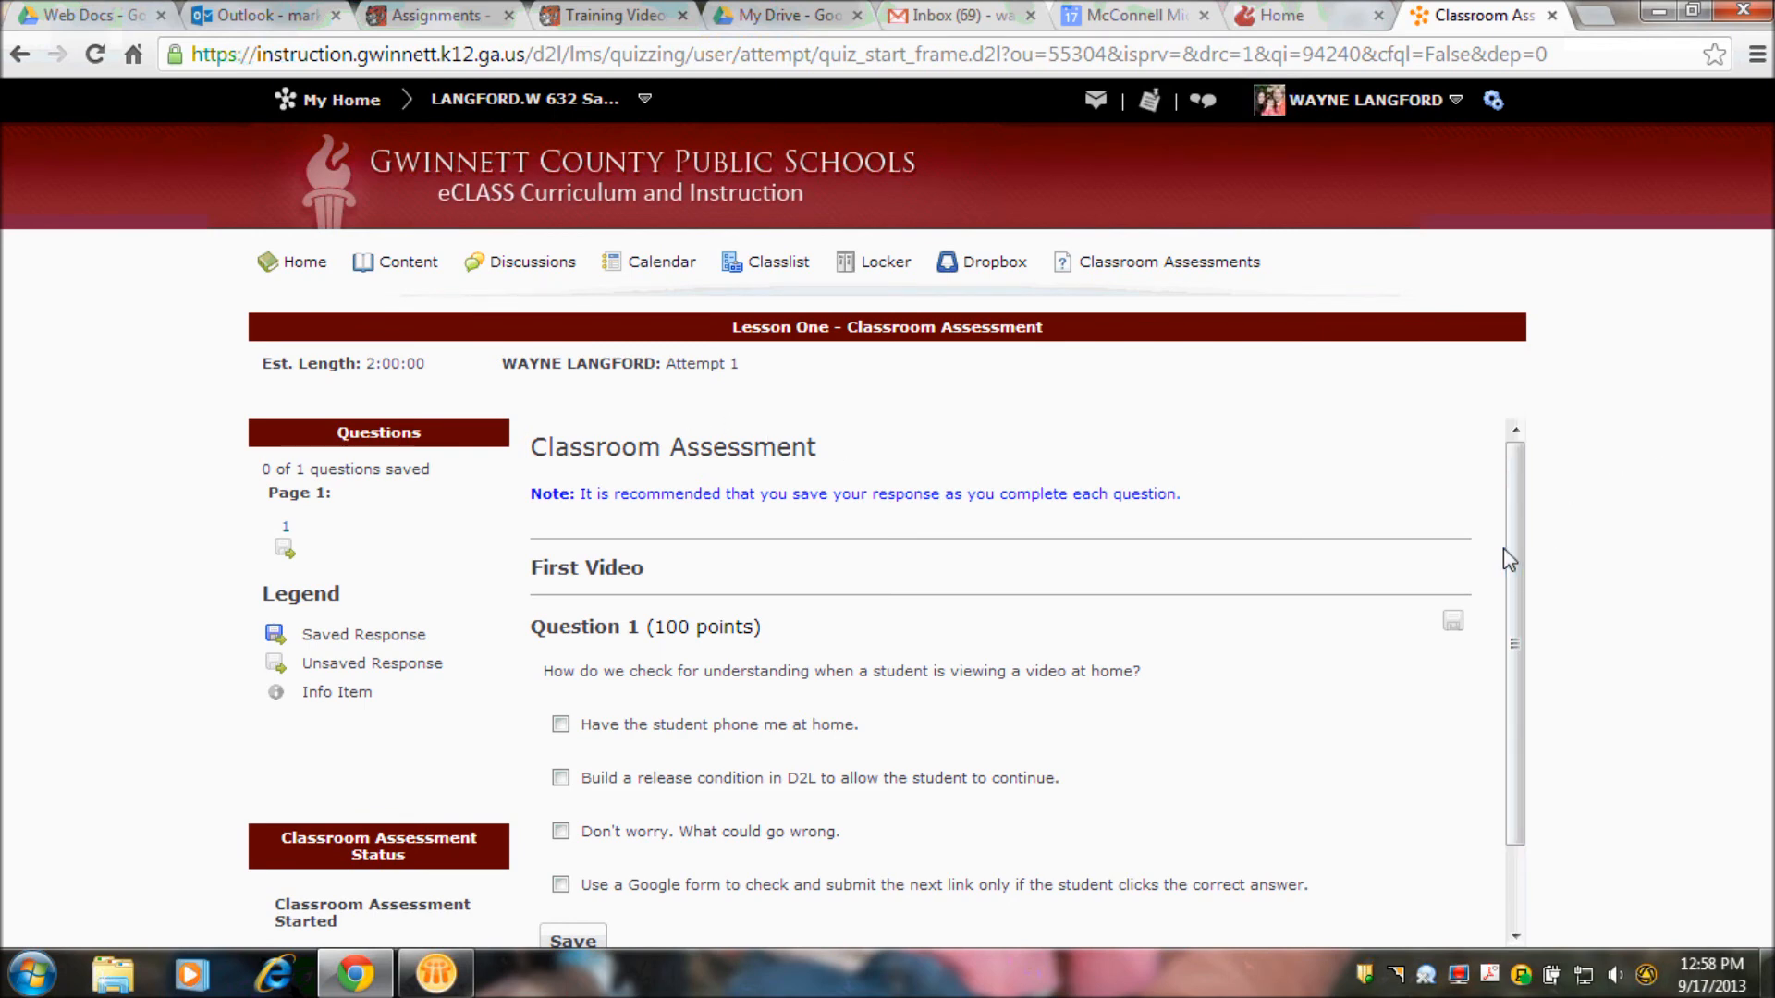
# - Answer Question 1 with the release condition and Google form options and save the response
pyautogui.moveTo(1510, 549); pyautogui.dragTo(1479, 679)
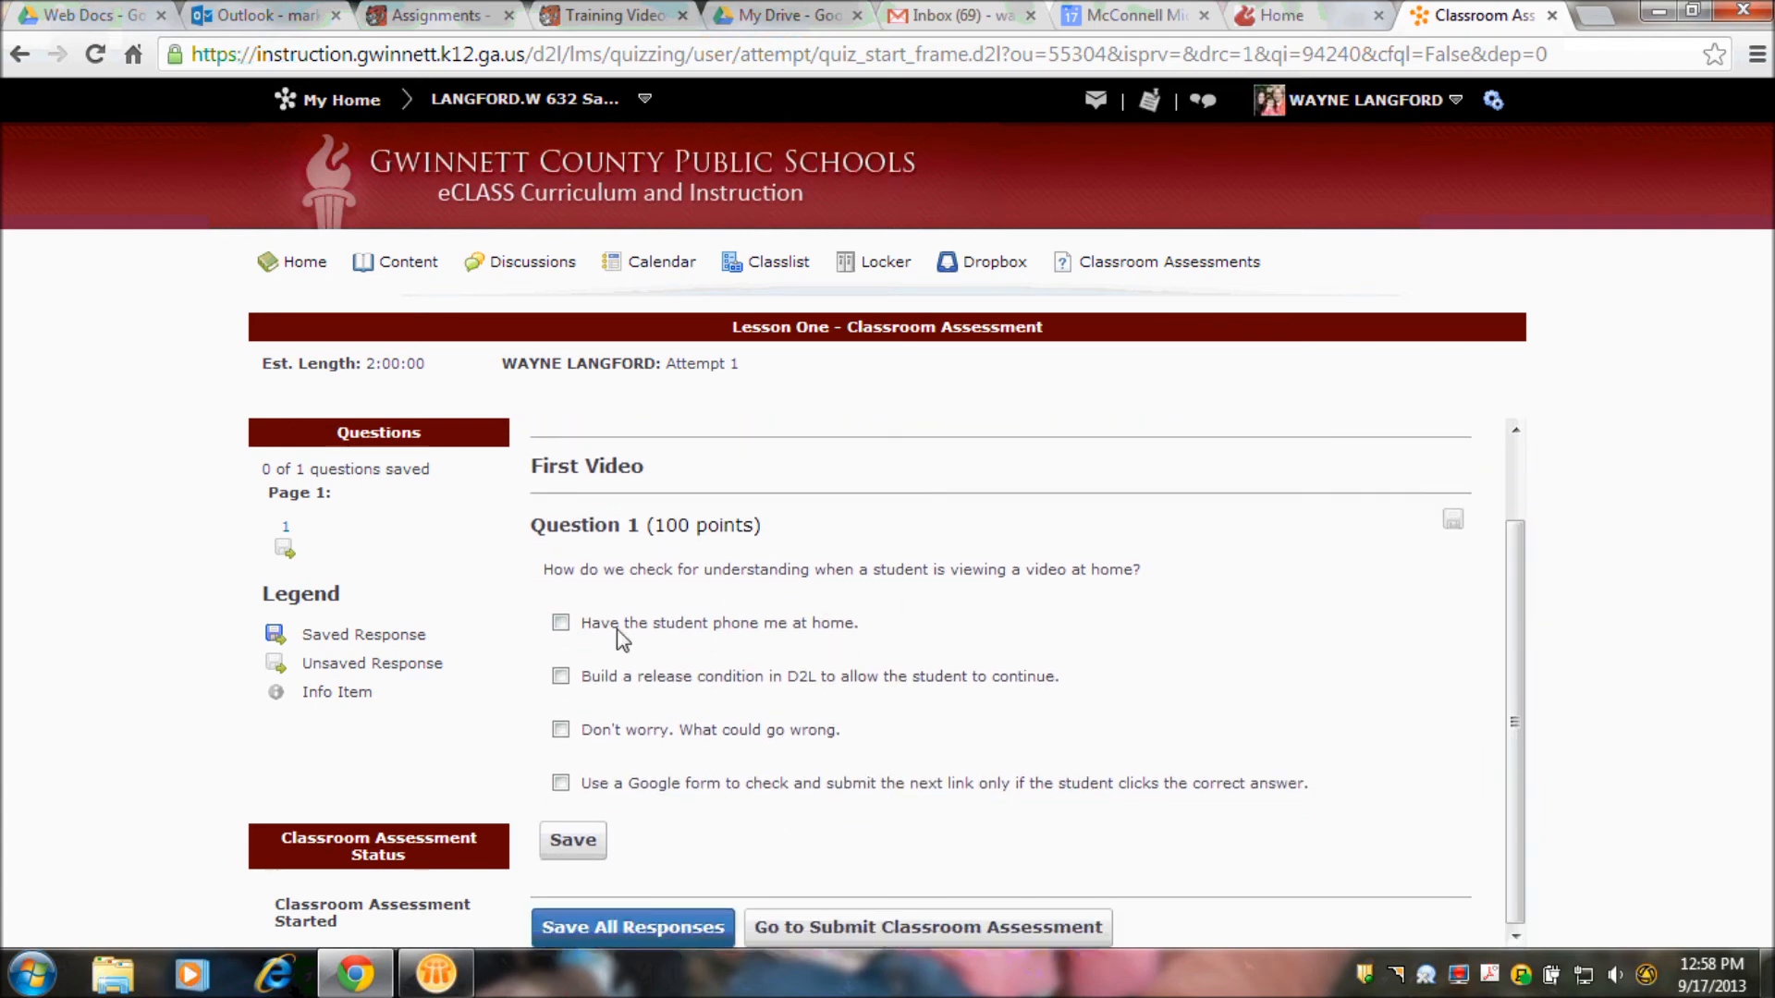
pyautogui.click(558, 681)
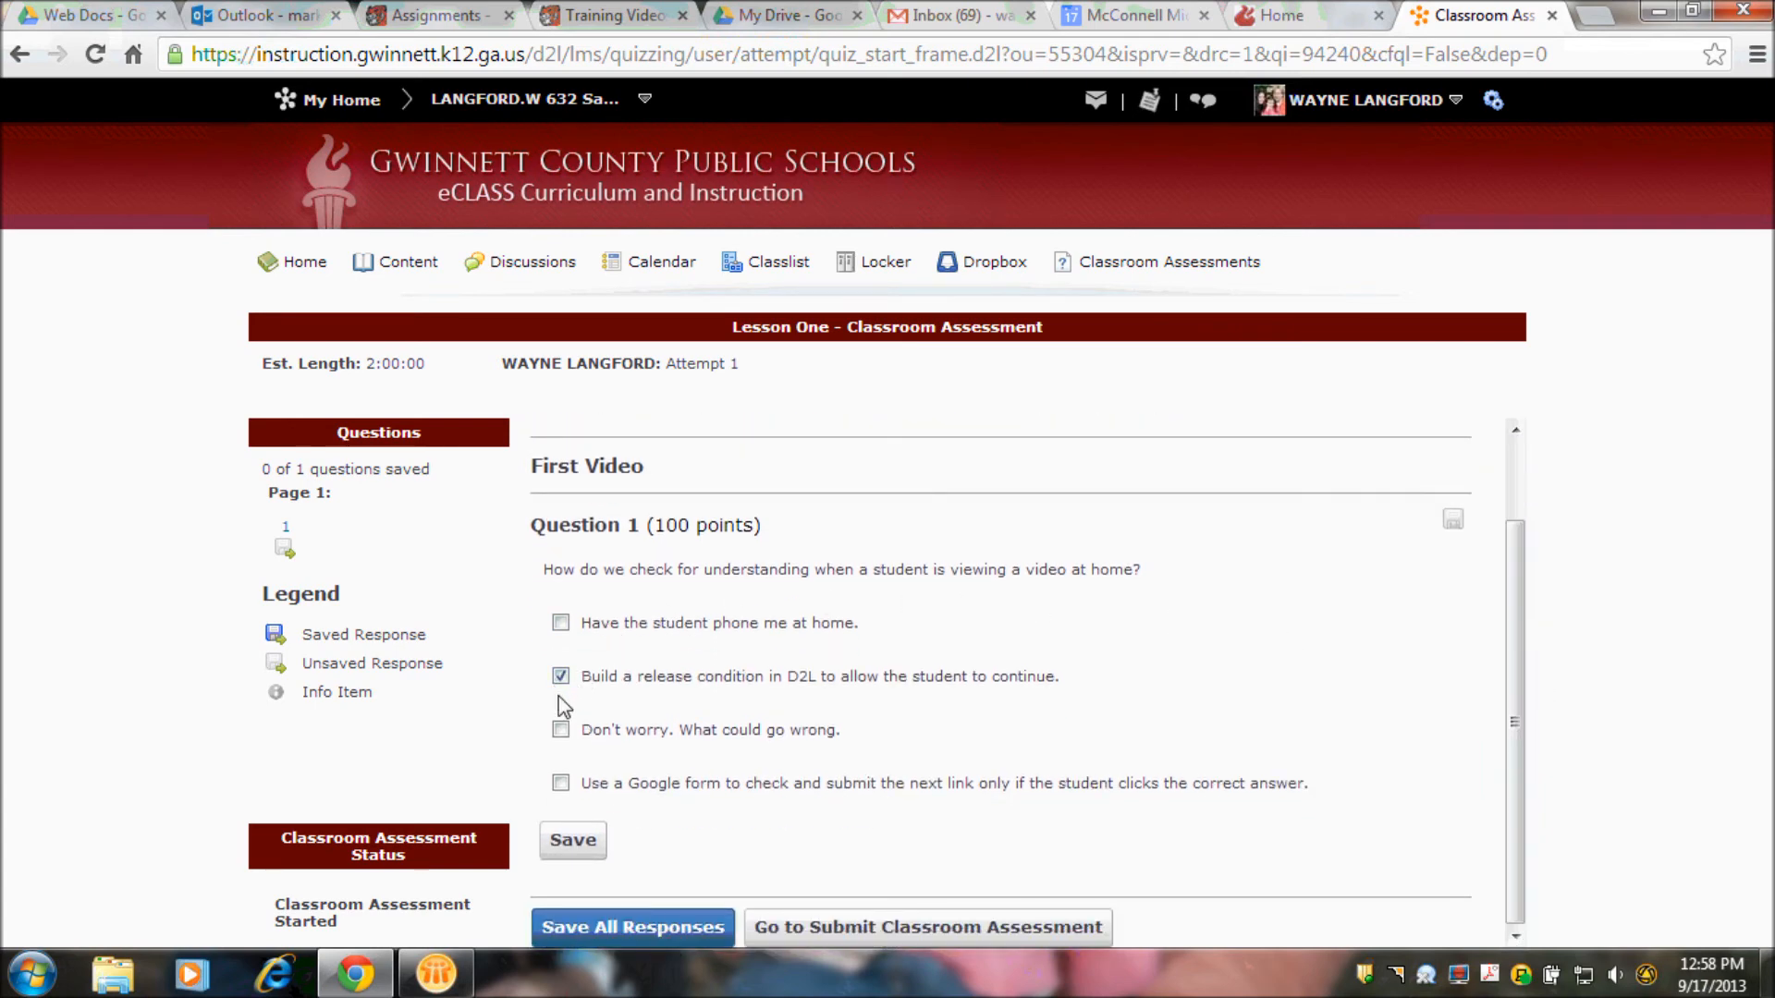
pyautogui.click(561, 783)
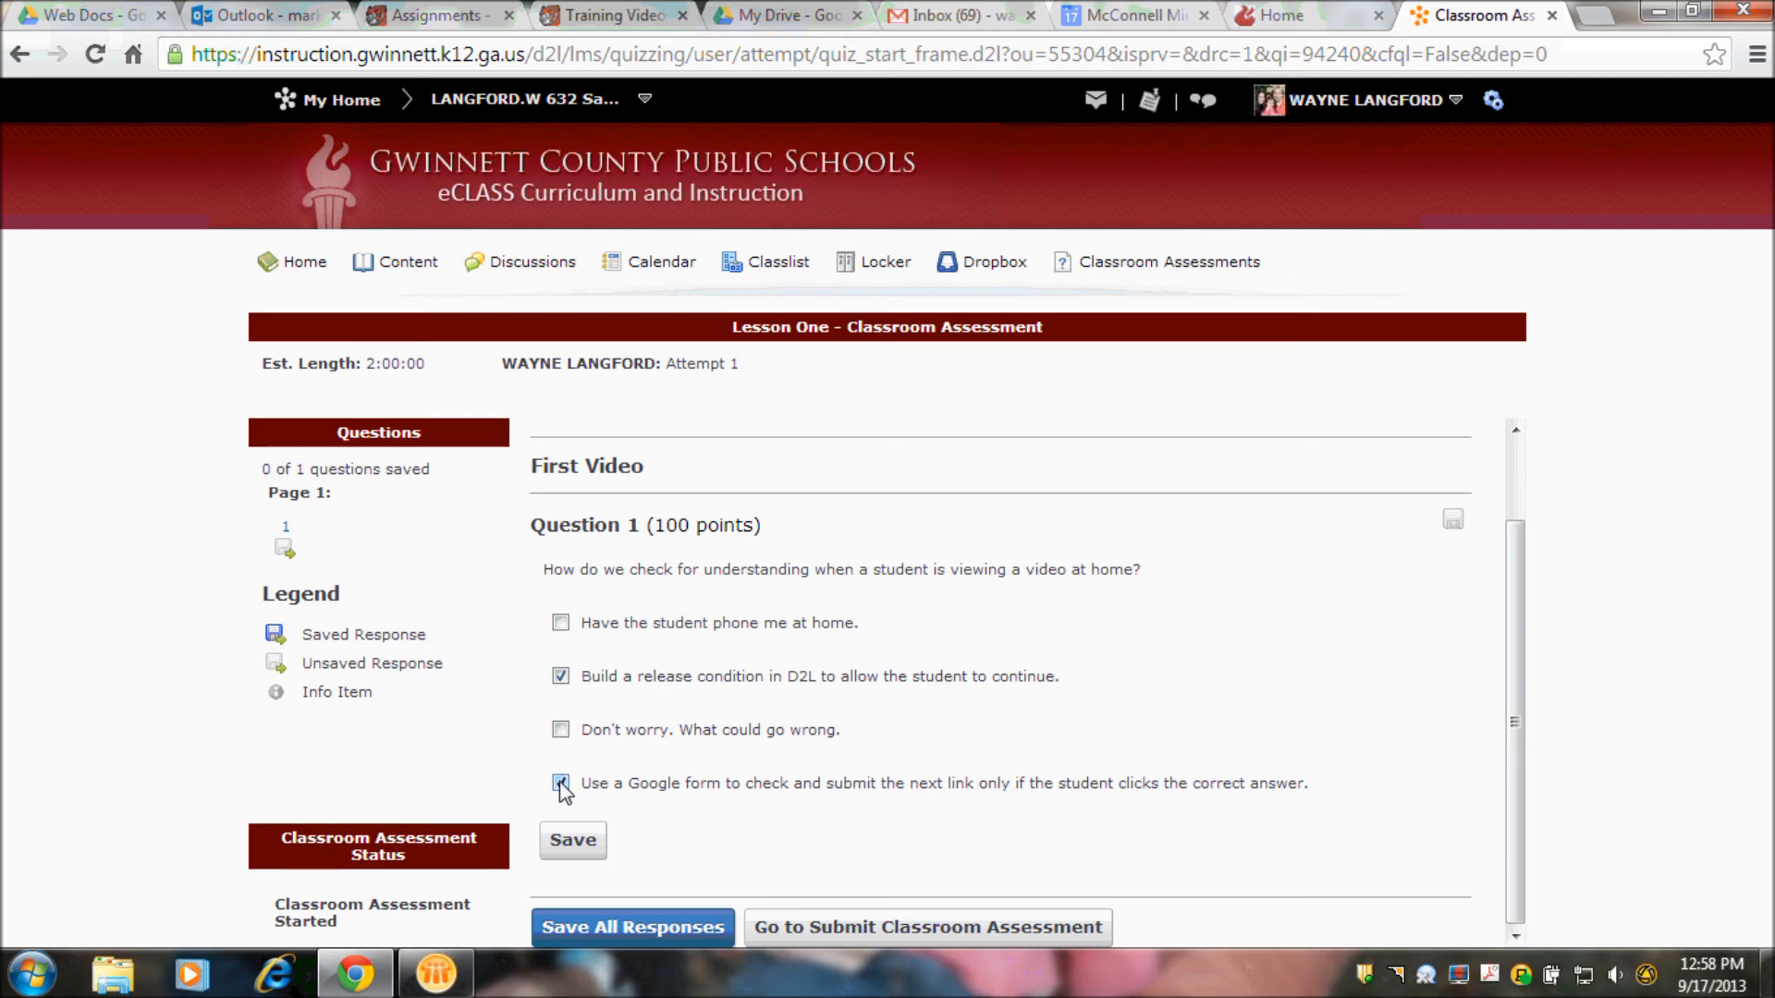
pyautogui.click(572, 843)
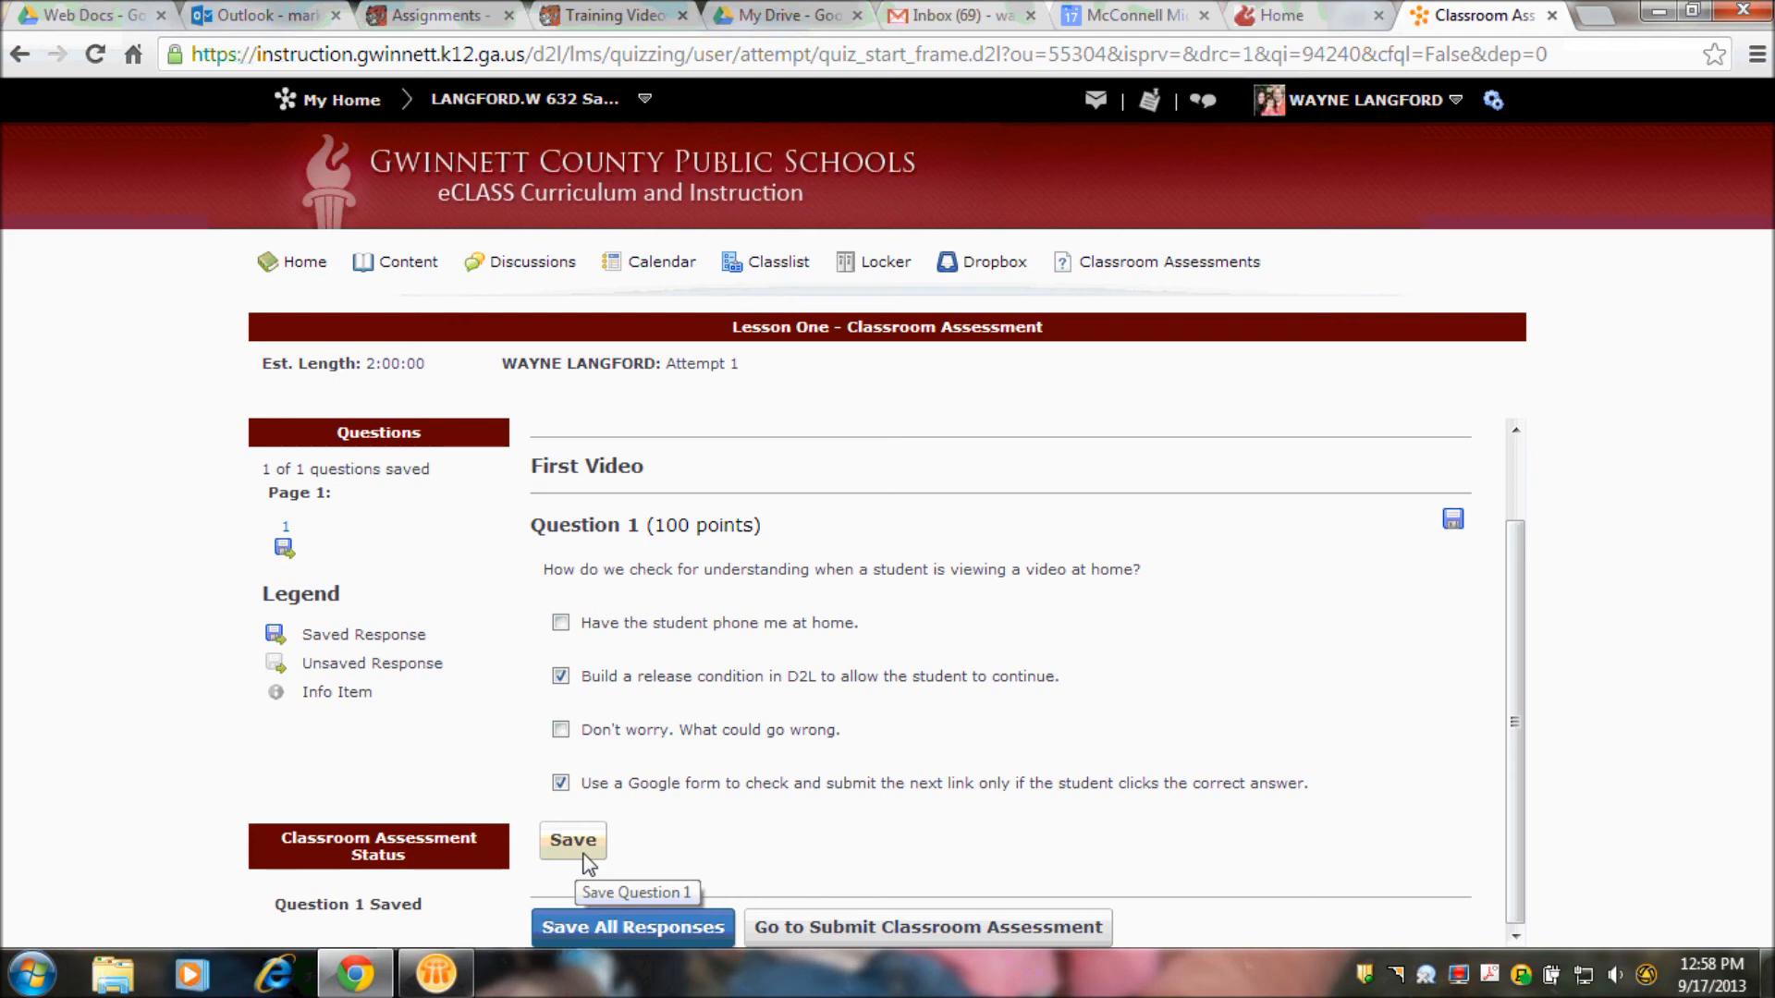
# - Submit the Lesson One classroom assessment attempt, confirm the submission and close the submission view
pyautogui.click(891, 926)
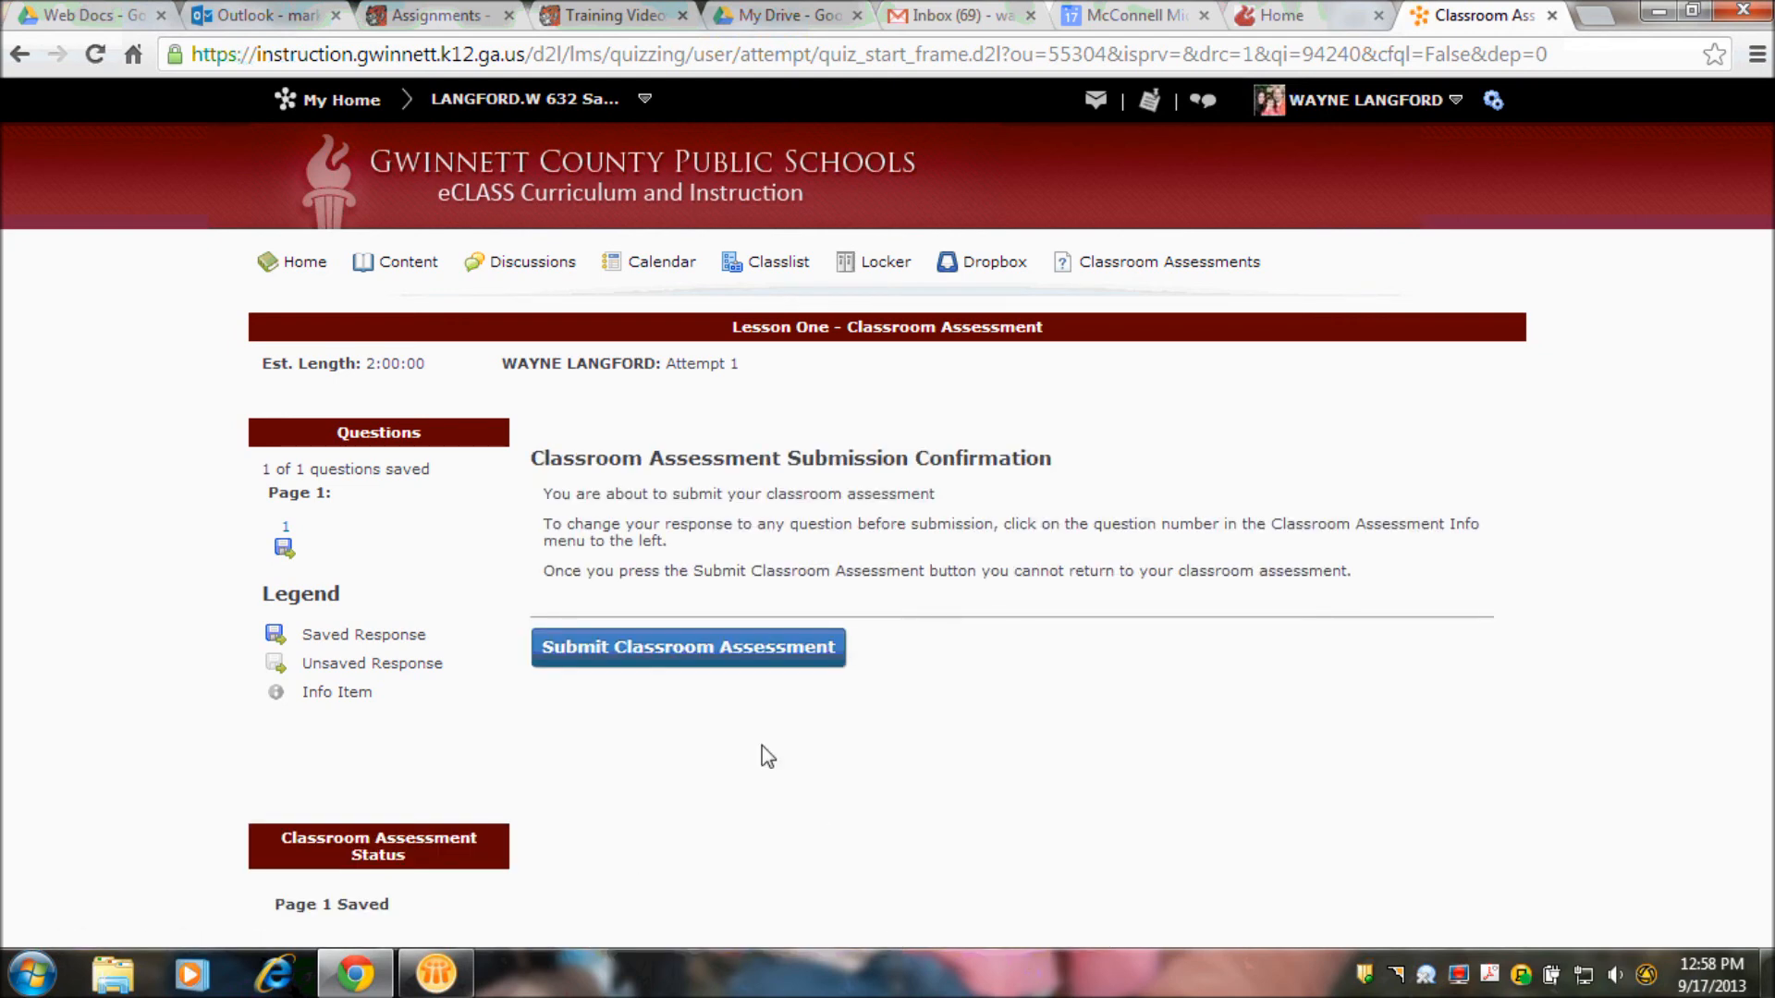
pyautogui.click(703, 647)
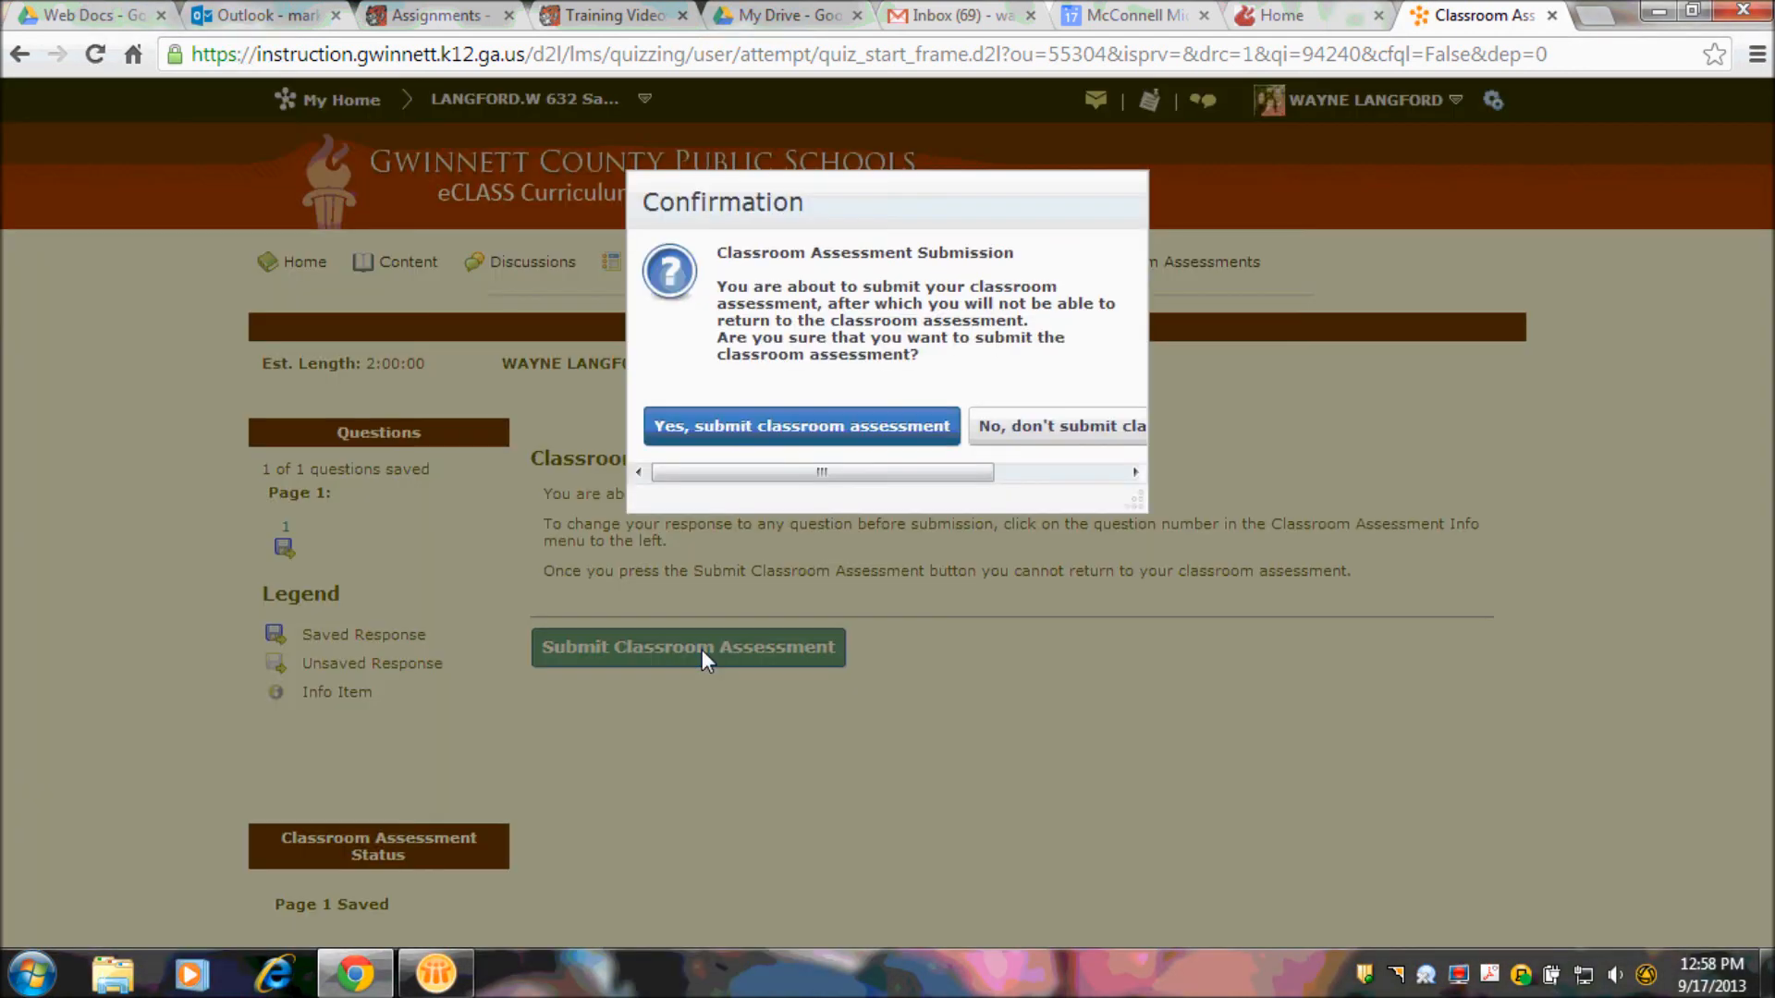
pyautogui.click(780, 445)
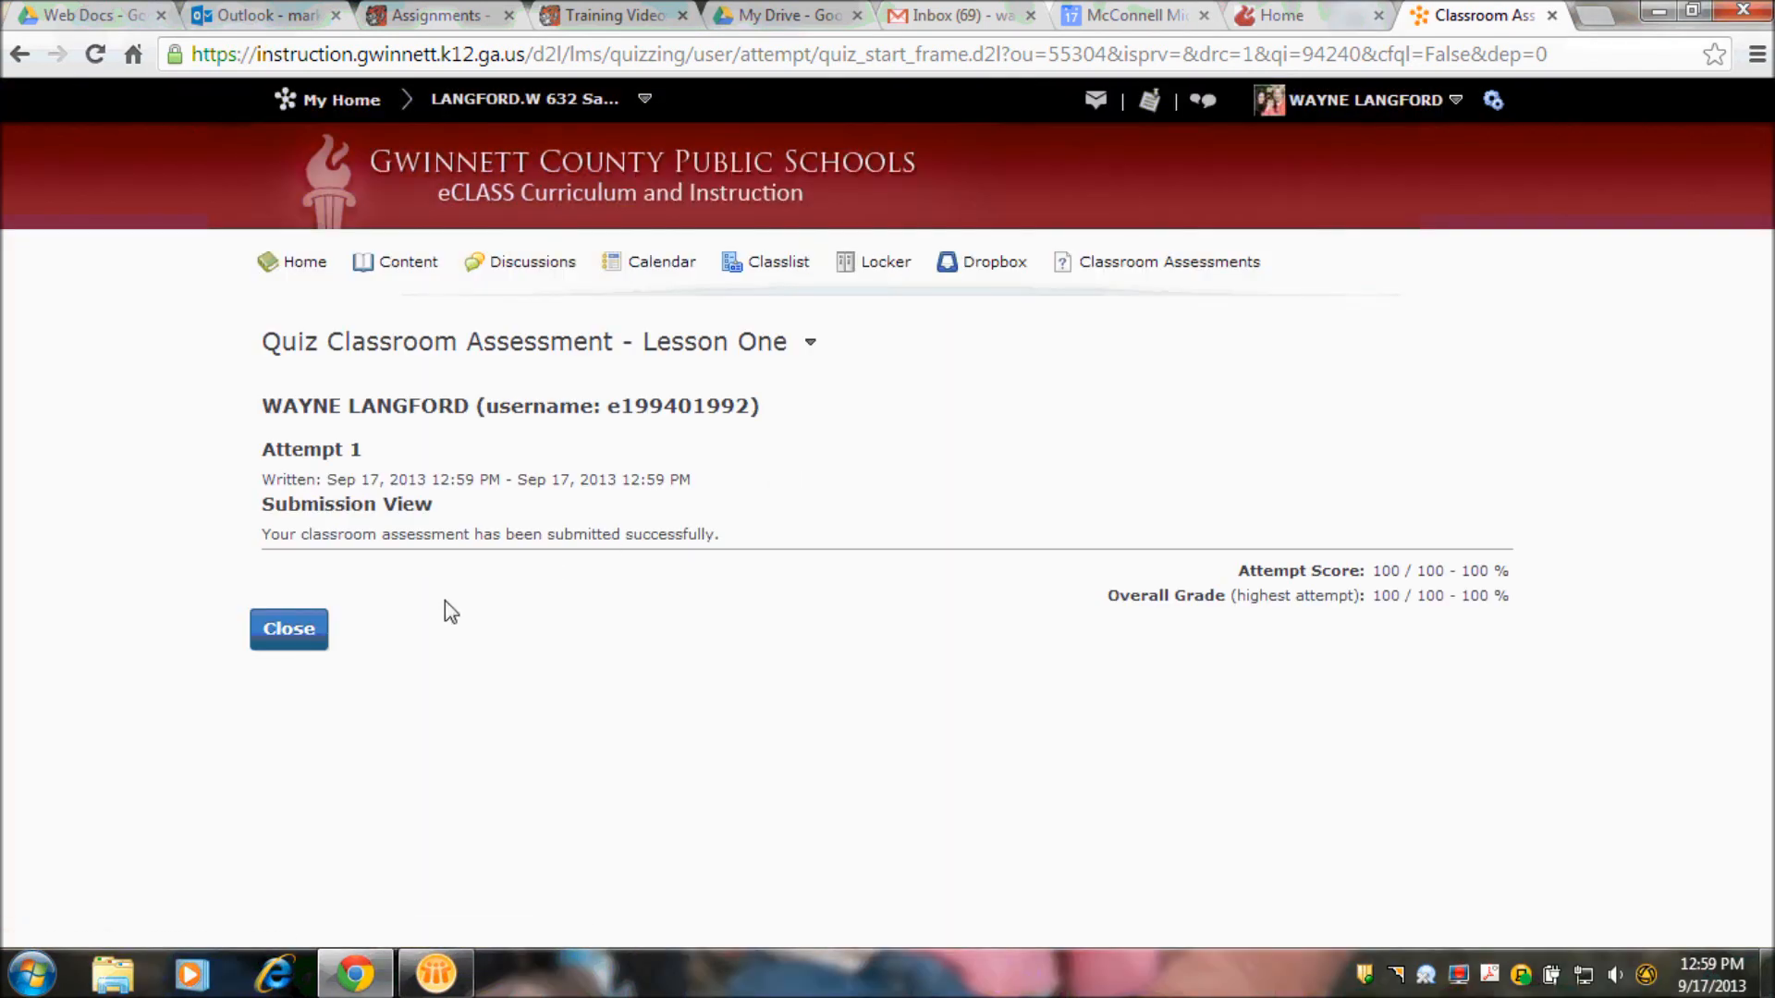
pyautogui.click(287, 629)
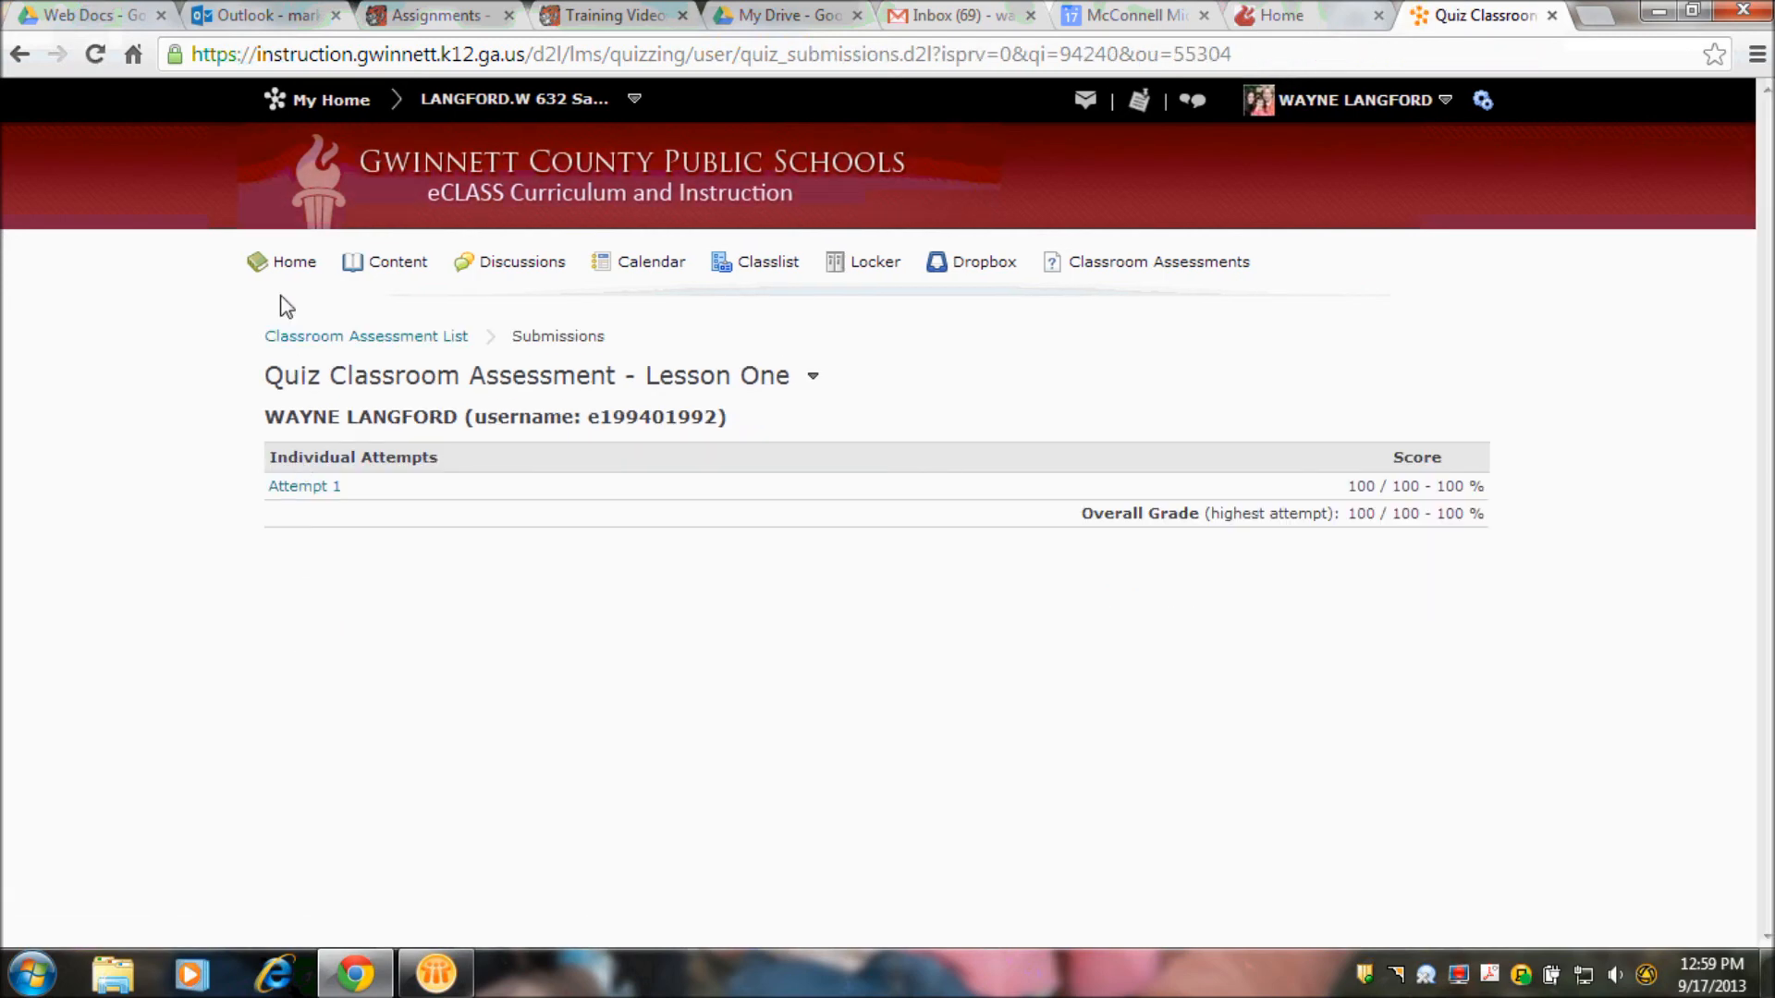
# - Return to the course homepage and change the current role back to My Role (School Admin Cascade)
pyautogui.click(292, 266)
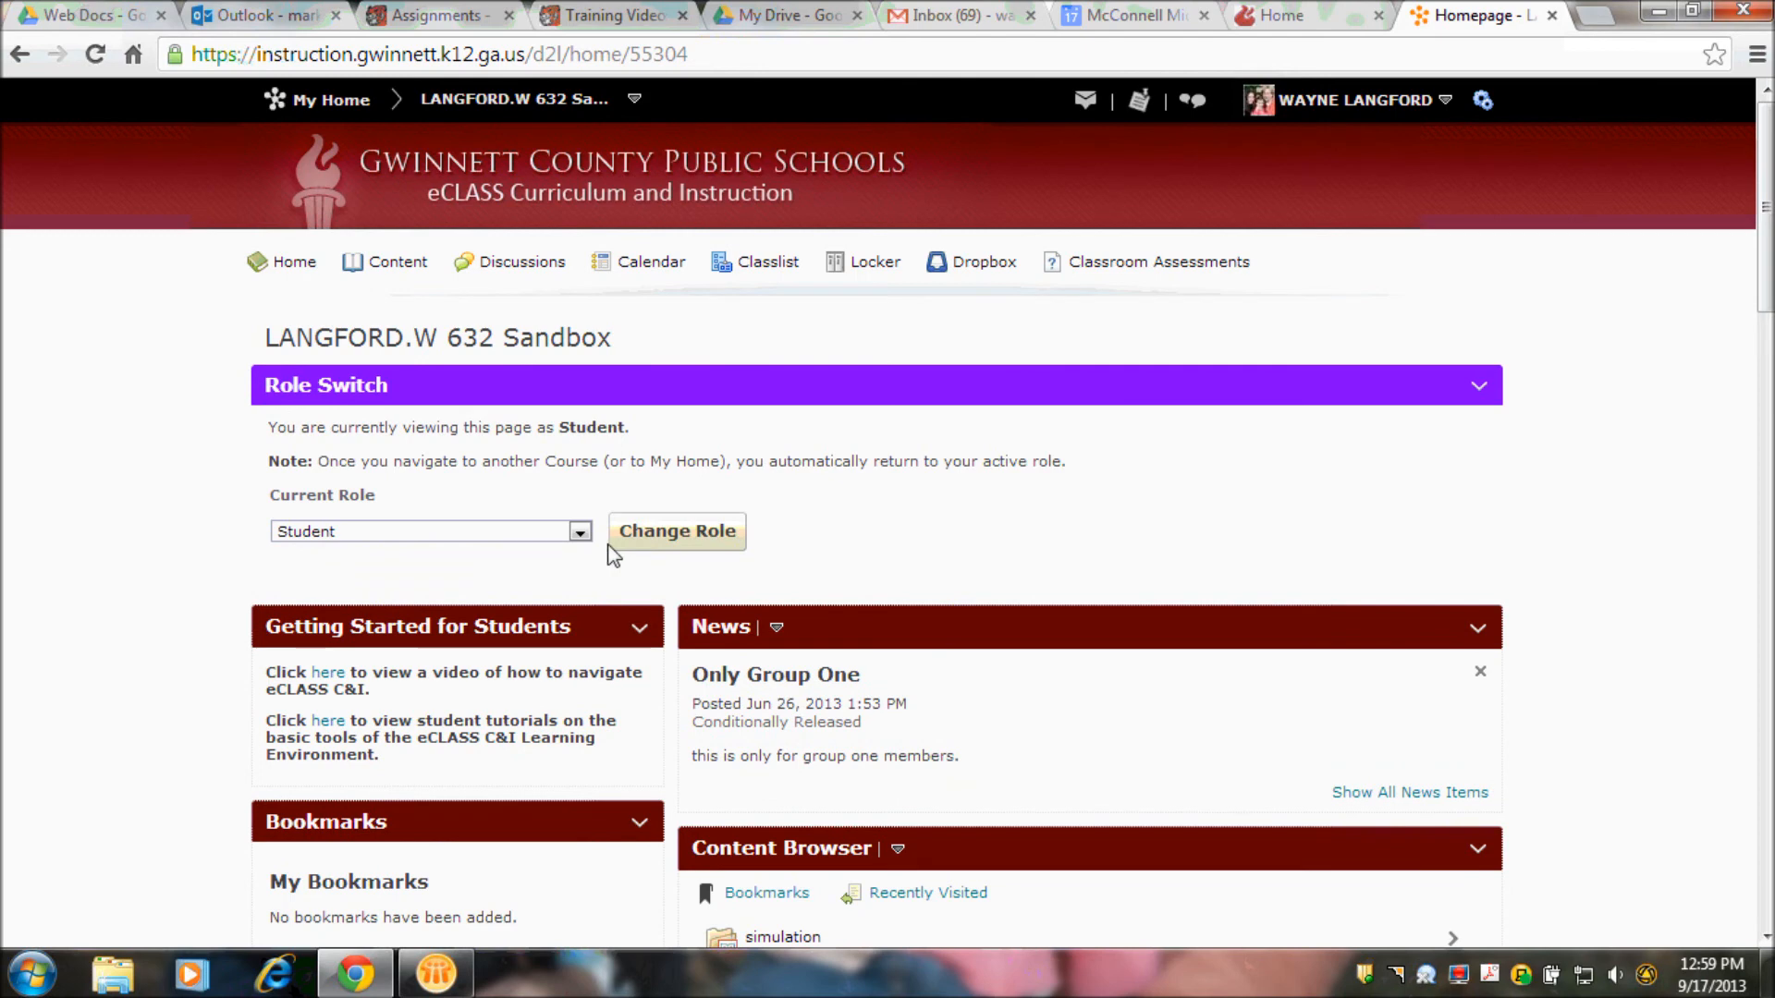
pyautogui.click(579, 532)
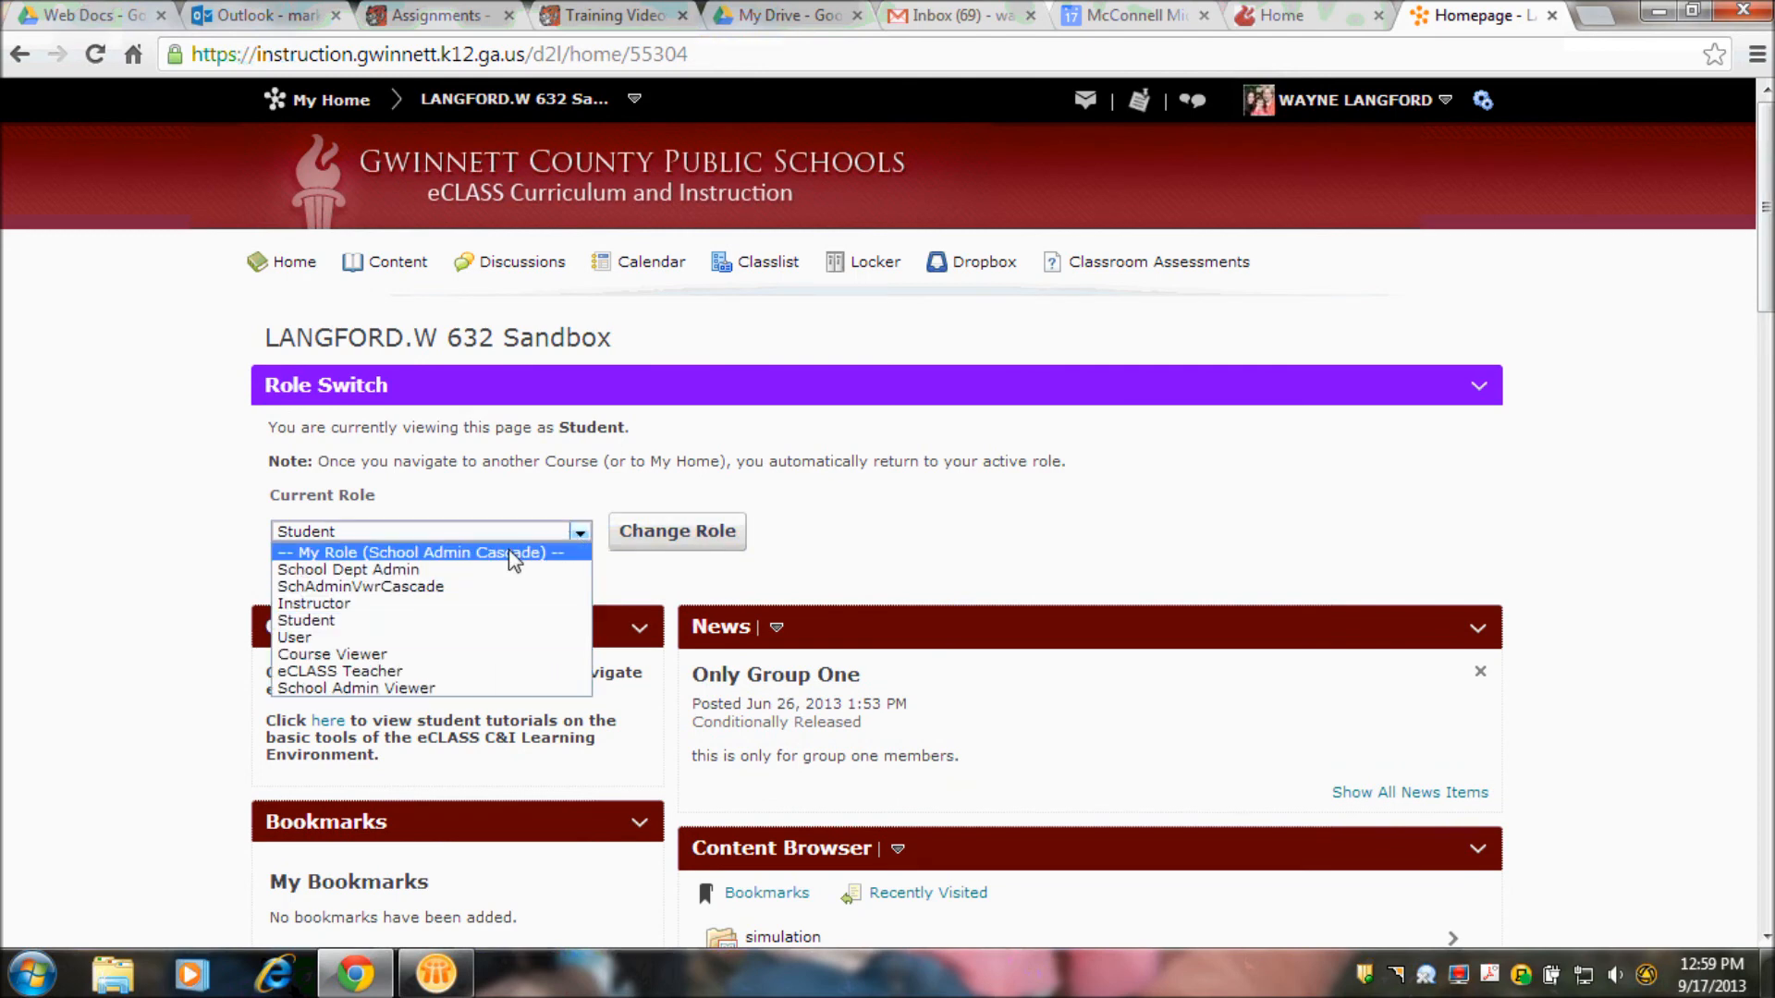
pyautogui.click(429, 551)
pyautogui.click(714, 540)
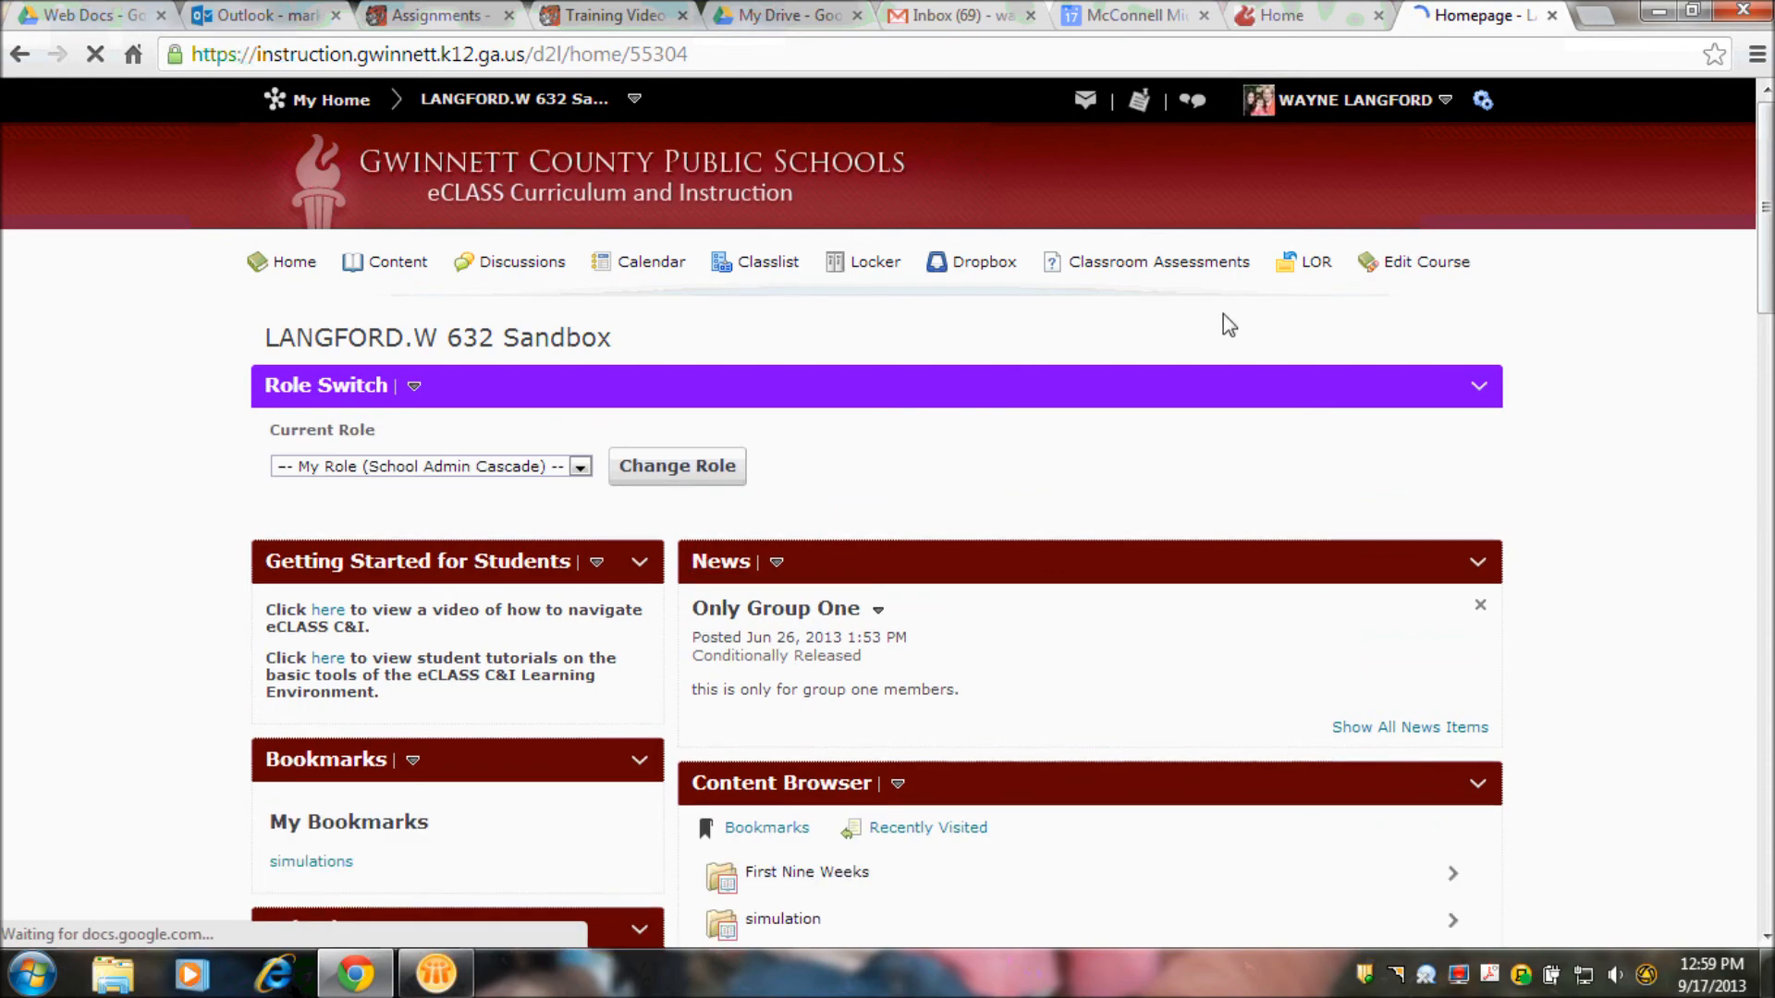
# - Open the Lesson Two classroom assessment for editing and go to the additional release conditions in its restrictions
pyautogui.click(1211, 266)
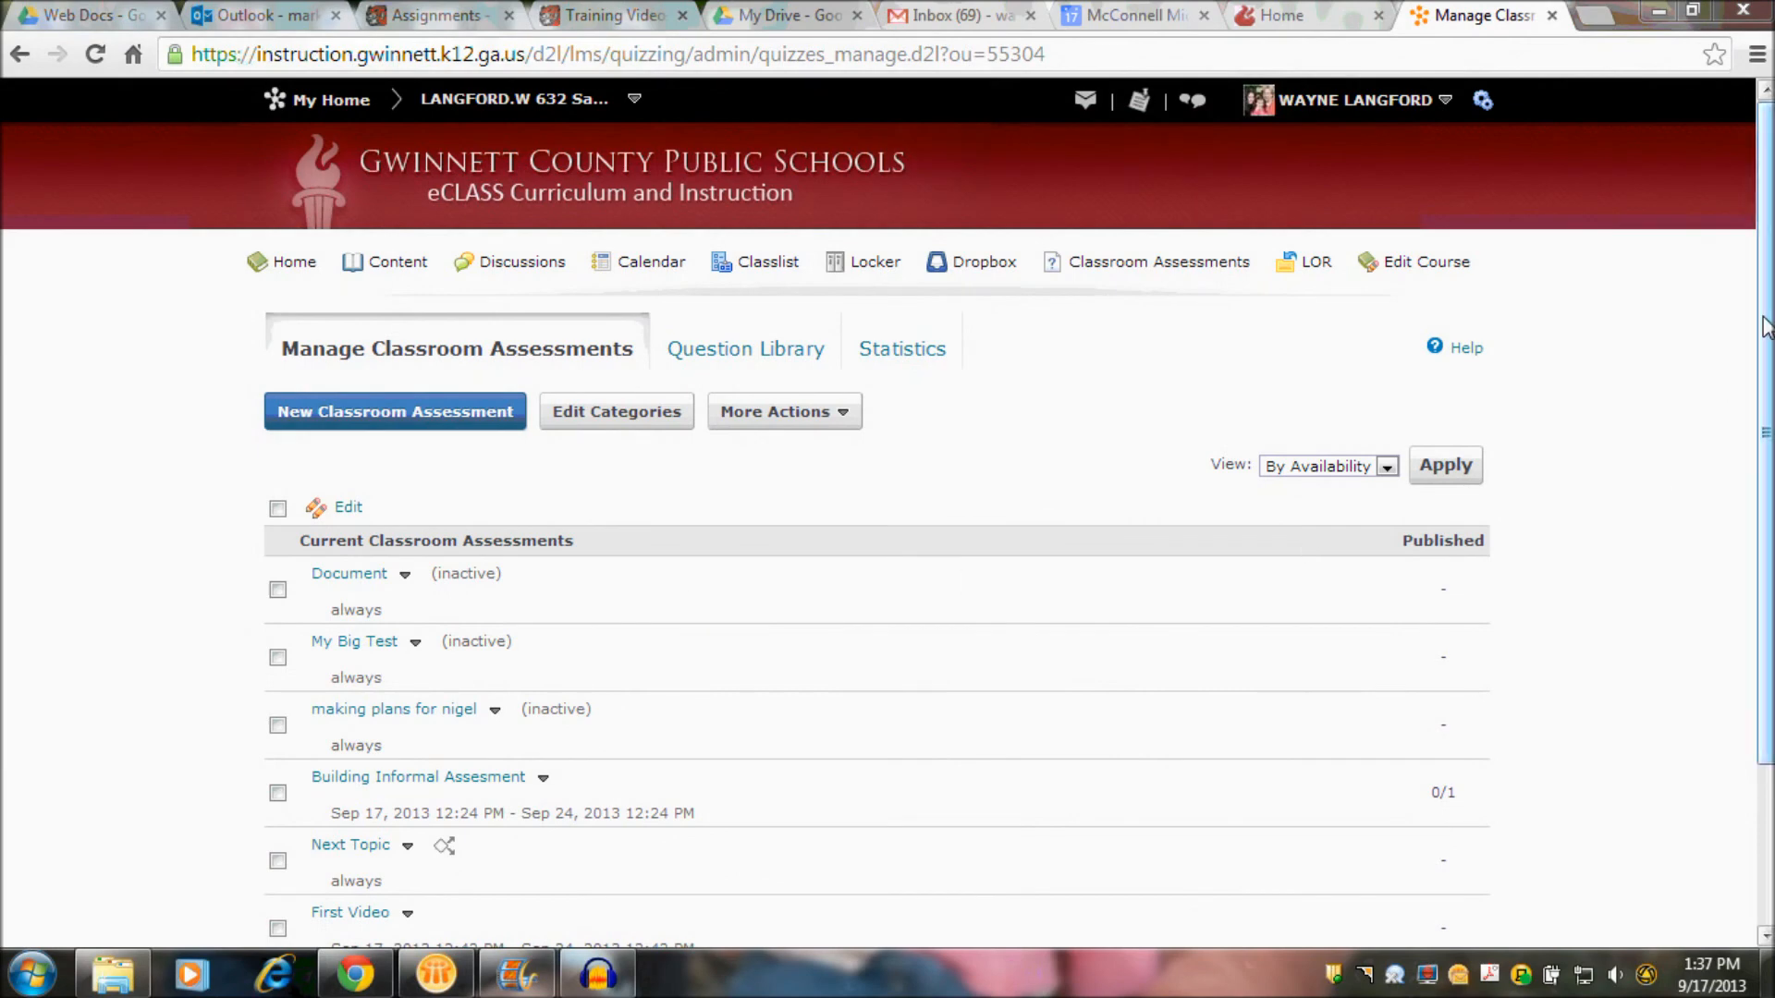
pyautogui.moveTo(1765, 325); pyautogui.dragTo(1747, 647)
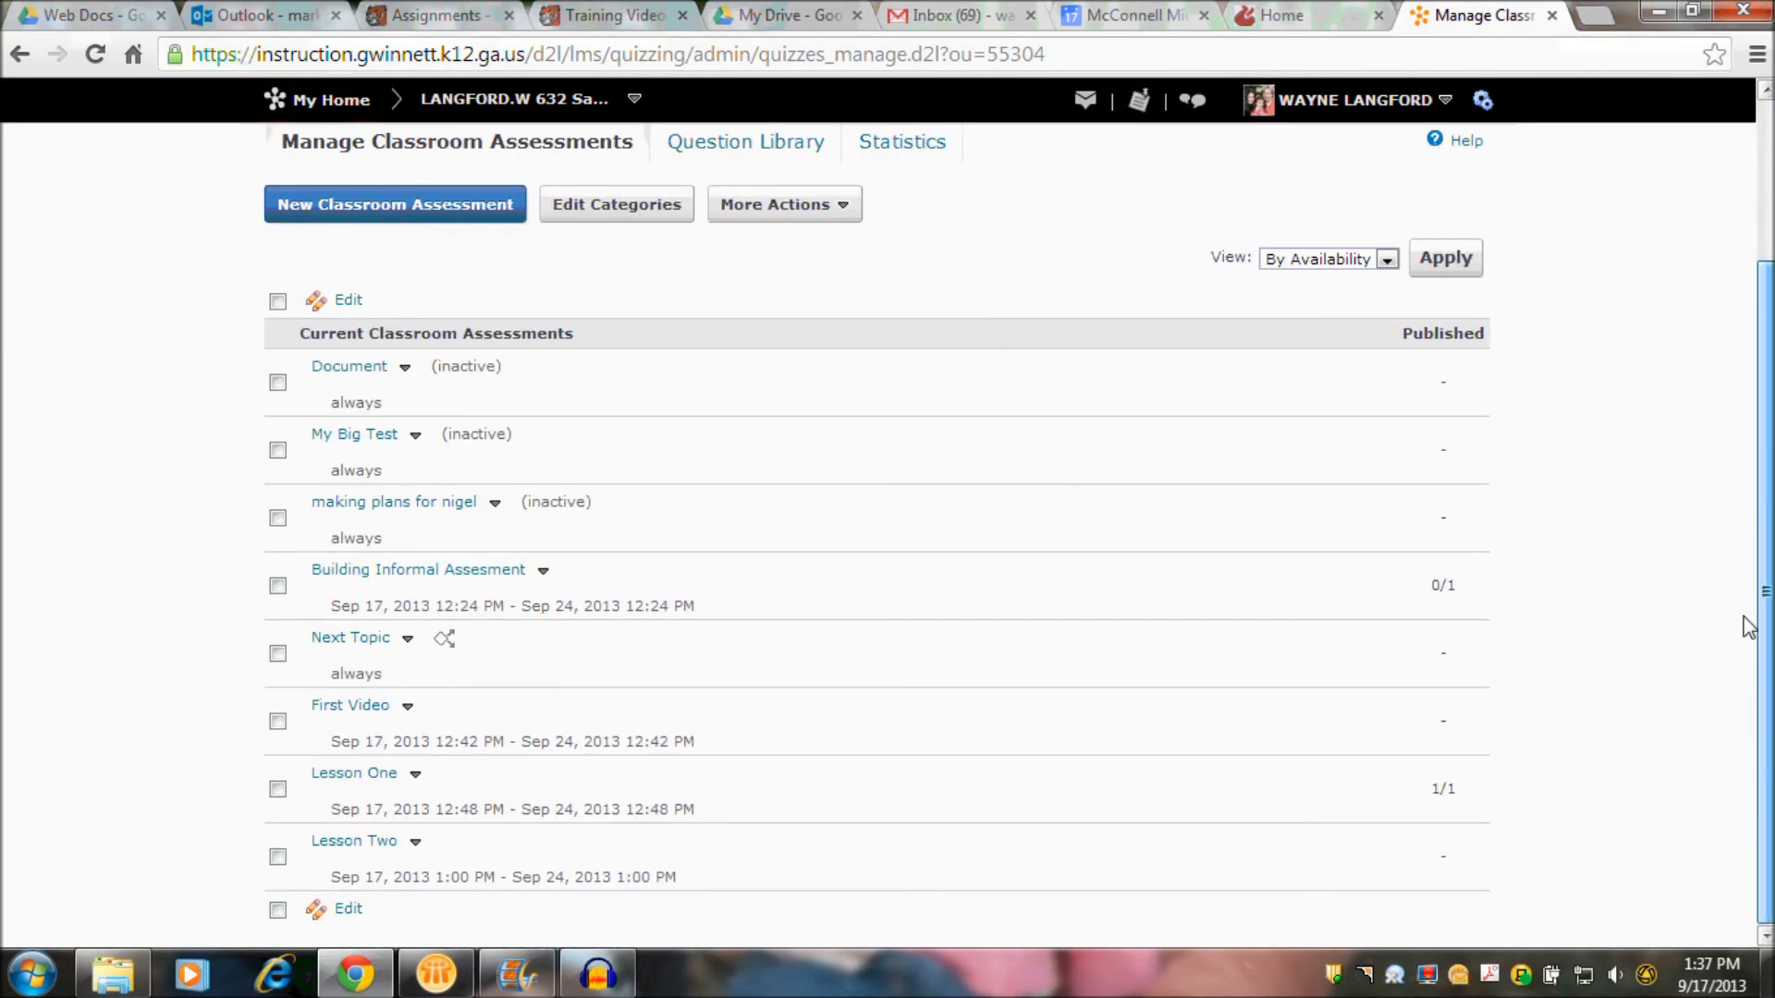
pyautogui.click(372, 845)
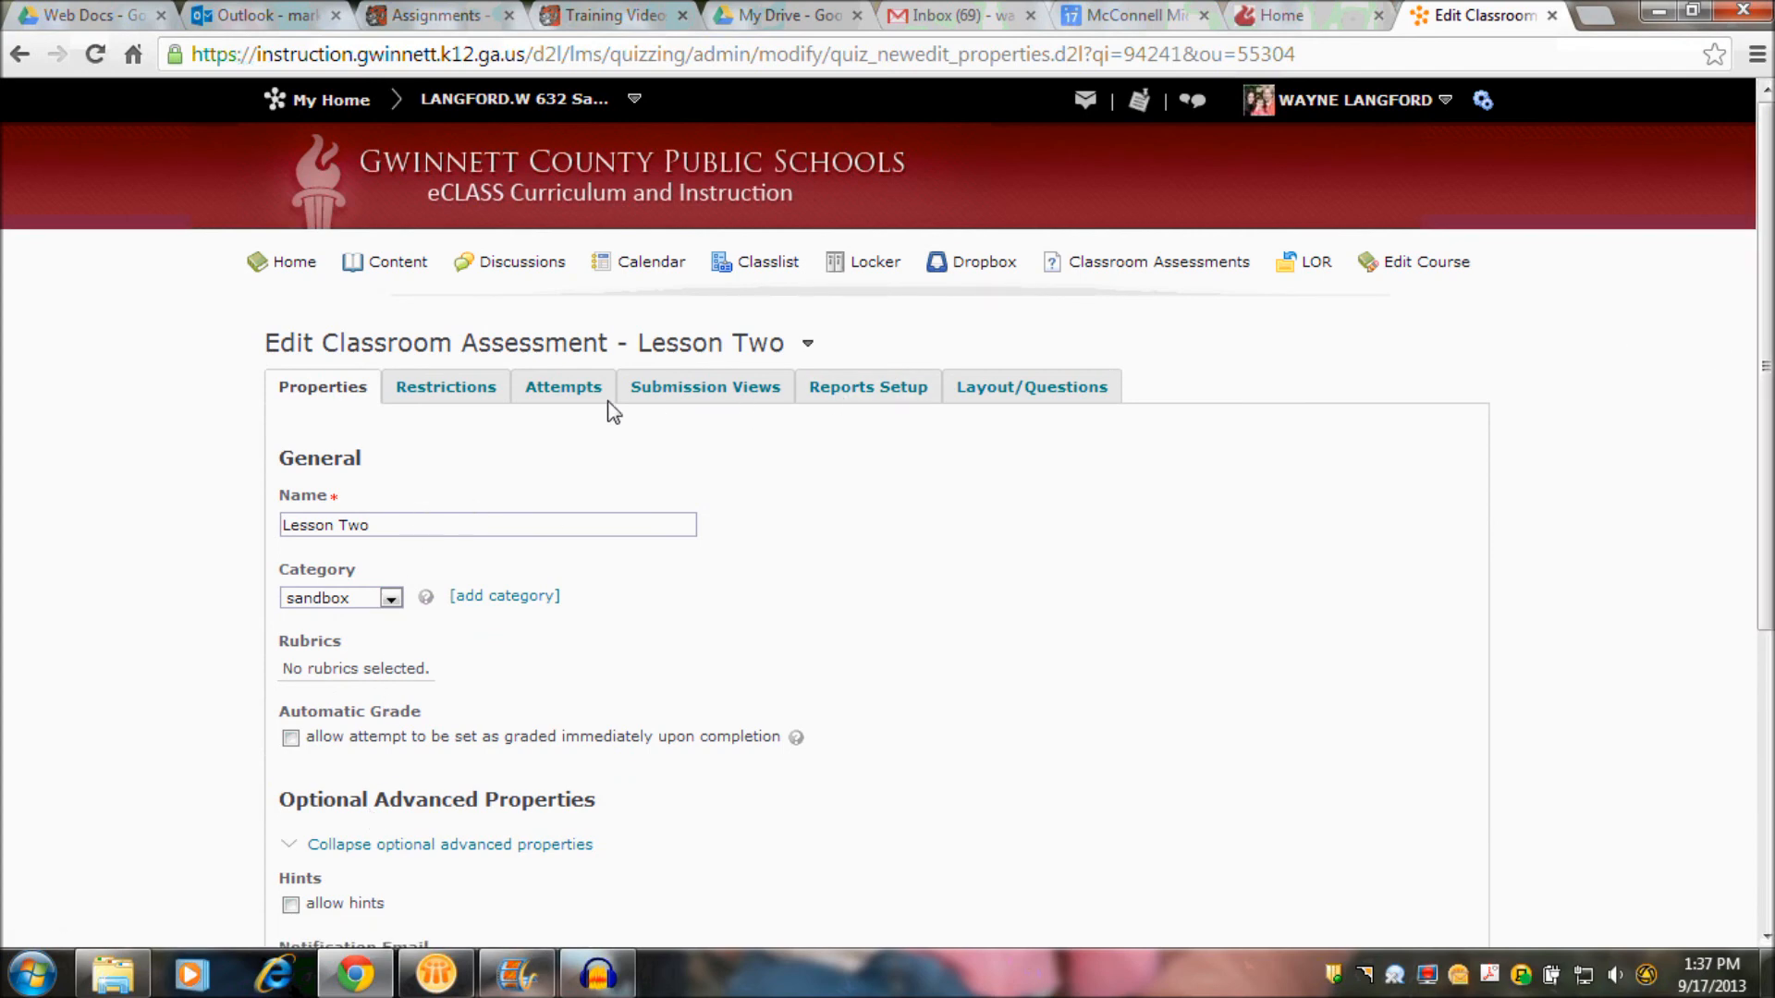
pyautogui.click(459, 386)
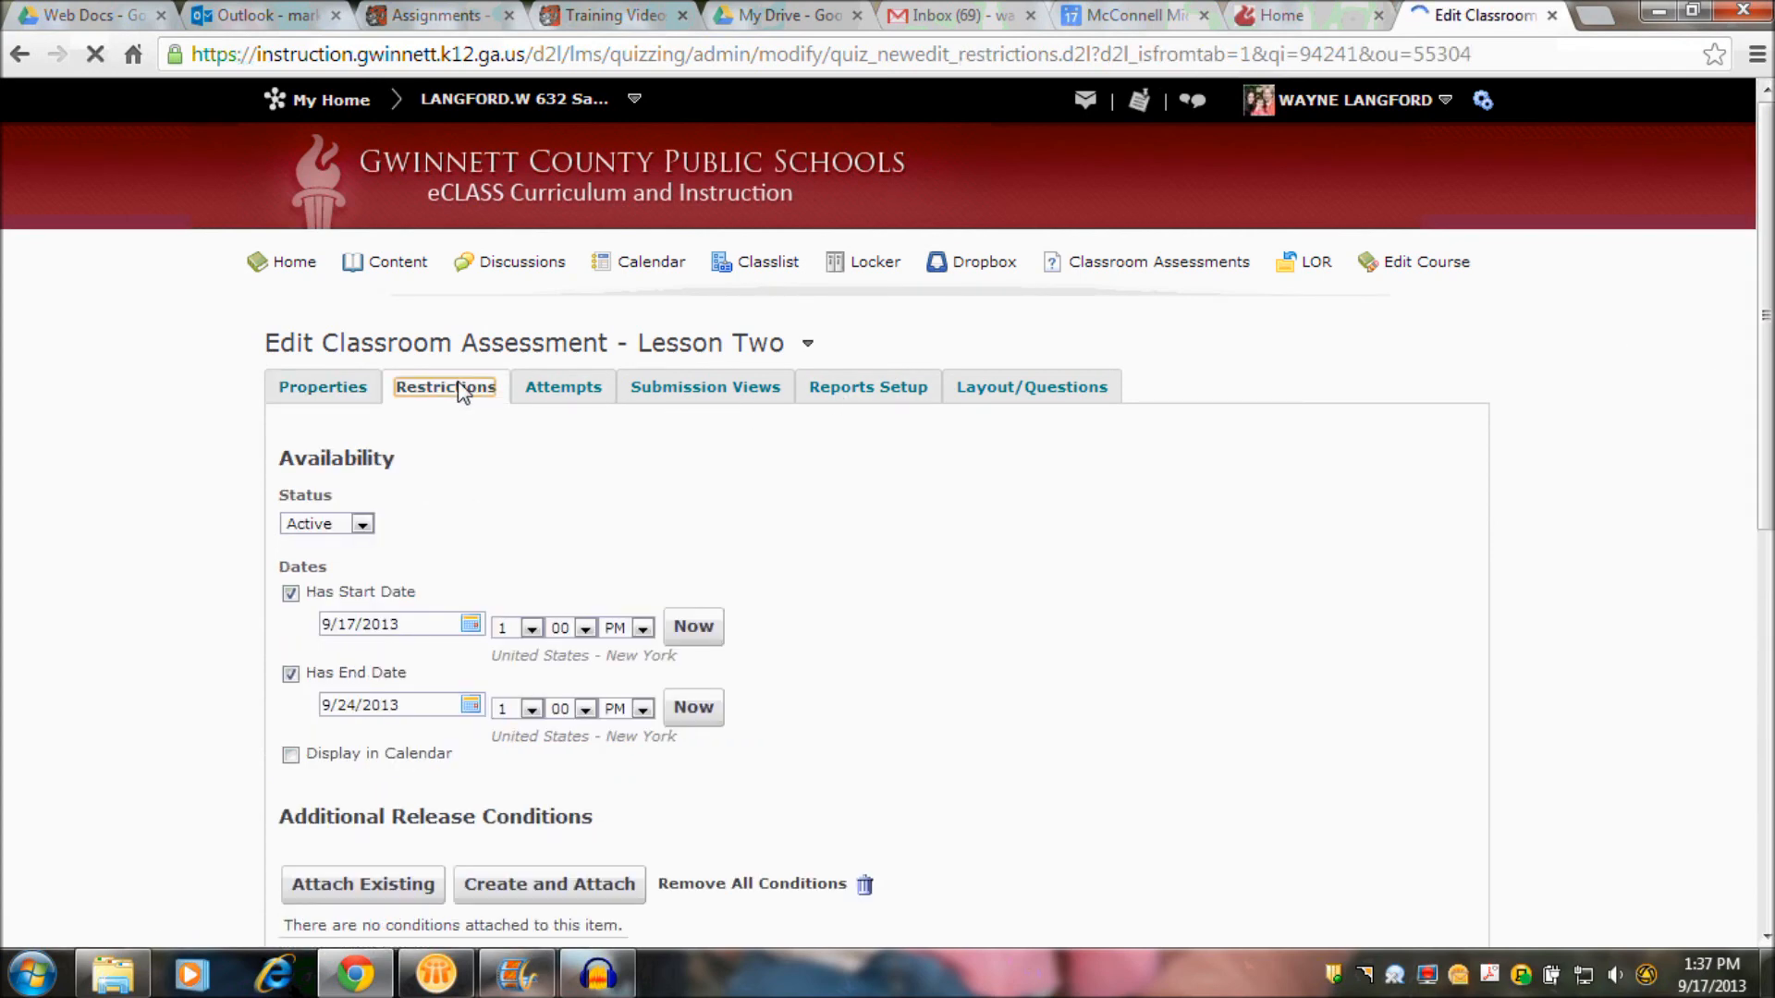
pyautogui.moveTo(1766, 416); pyautogui.dragTo(1765, 639)
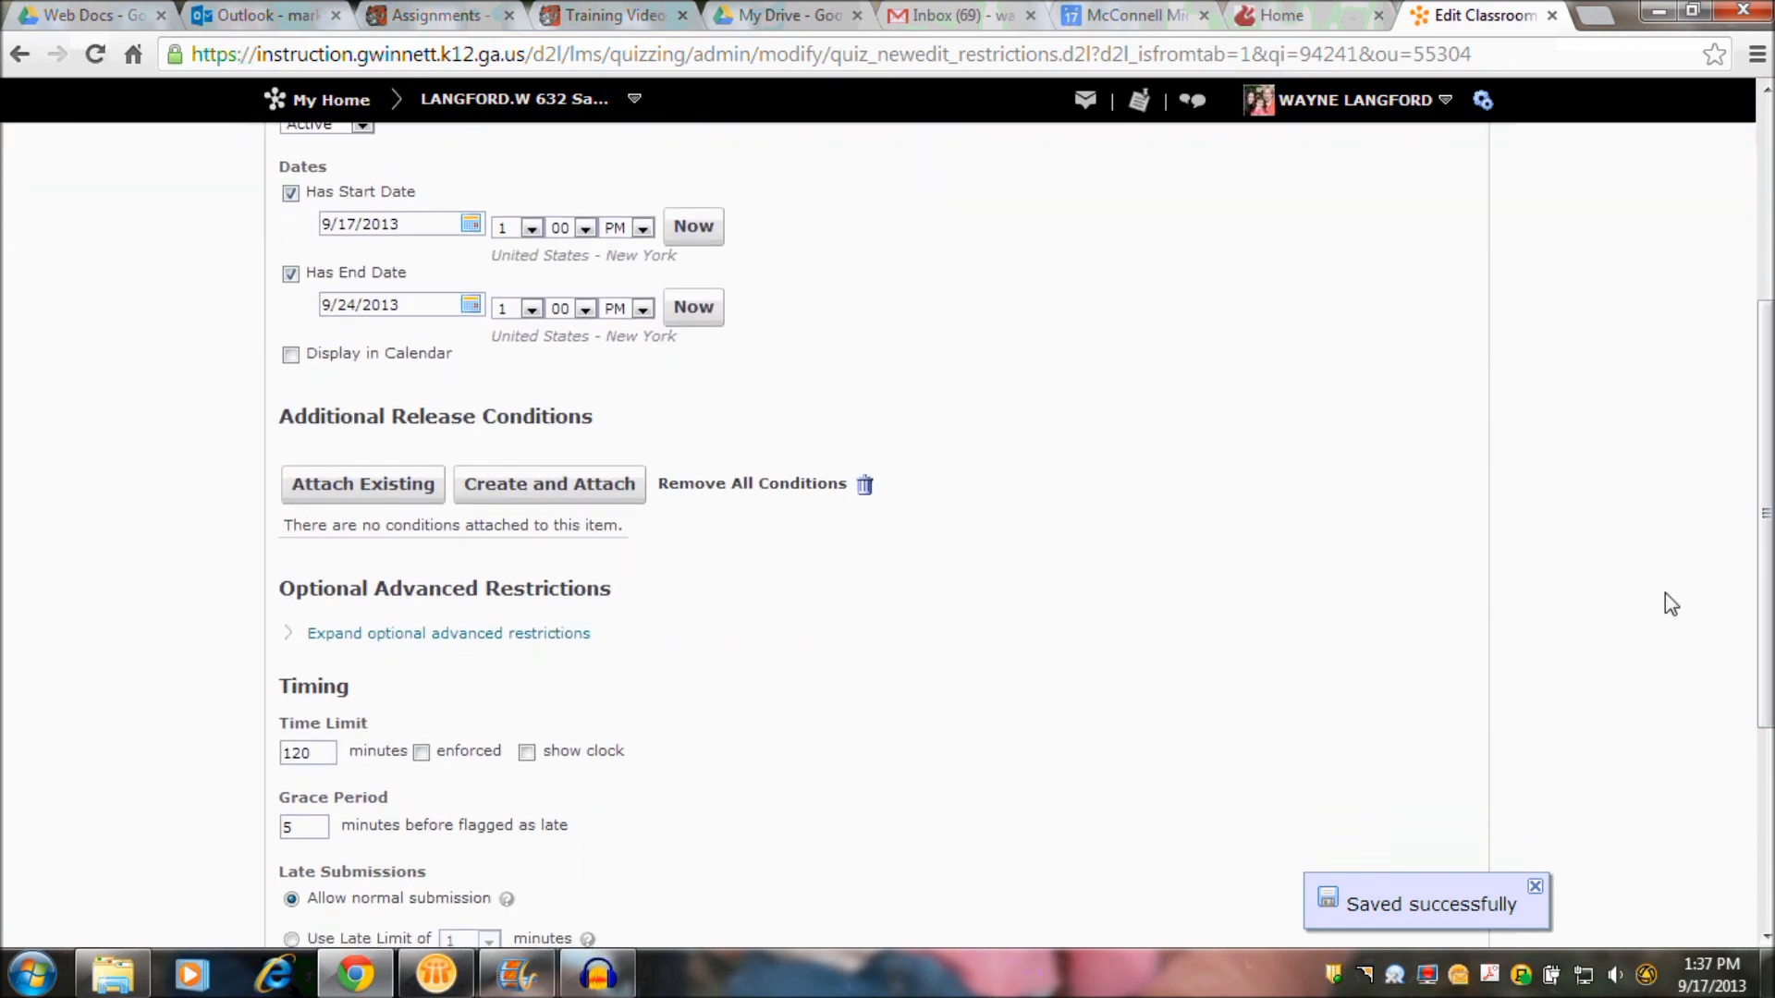
pyautogui.moveTo(284, 423); pyautogui.dragTo(598, 447)
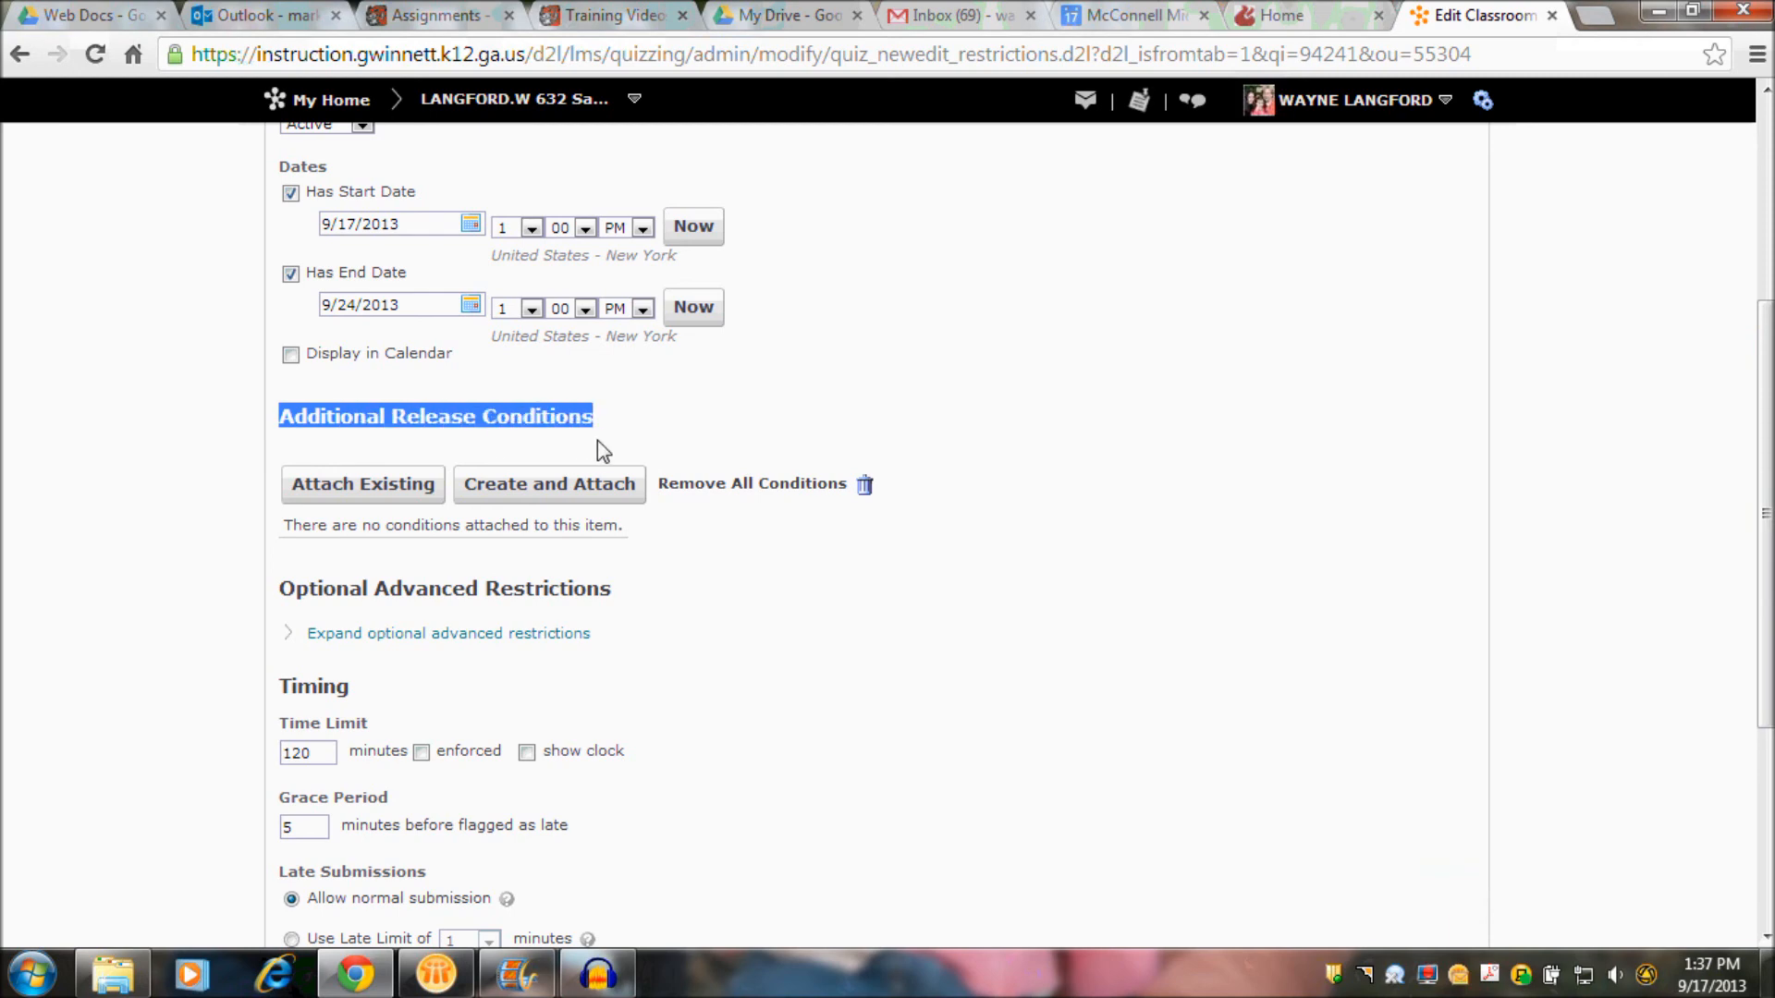
# - Start a new release condition of type Score on a Classroom Assessment, based on the Lesson One assessment
pyautogui.click(573, 494)
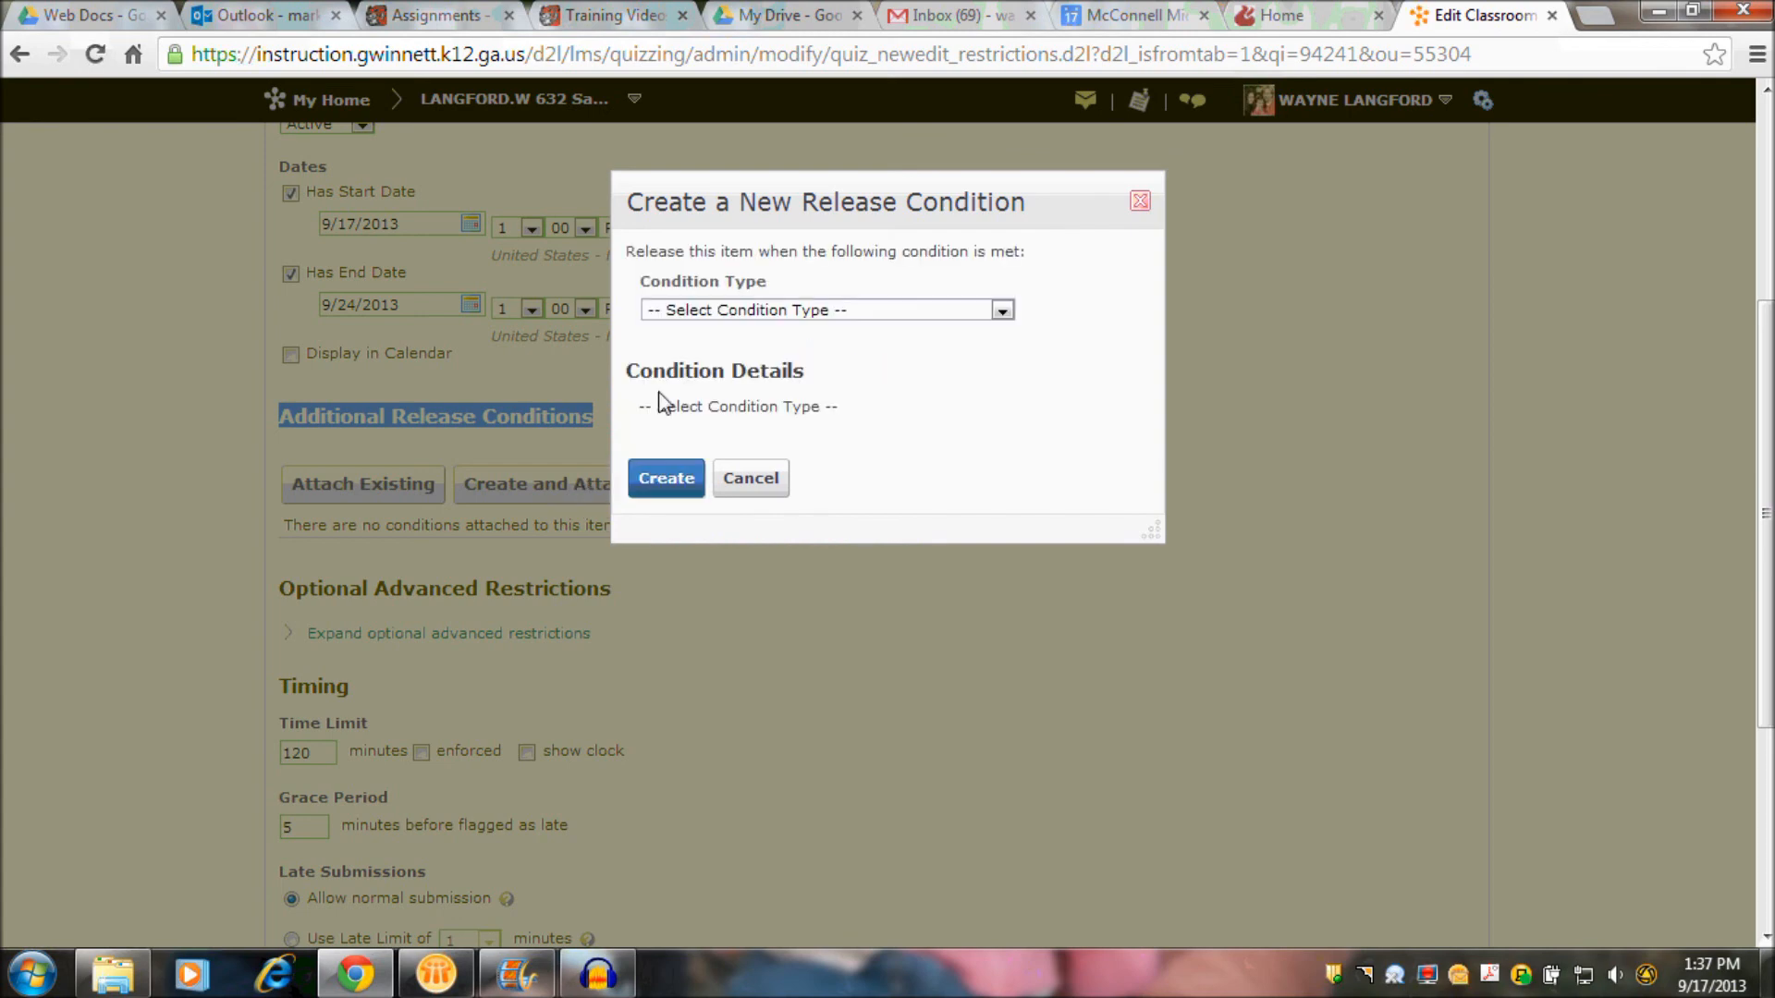
pyautogui.click(801, 307)
pyautogui.moveTo(1008, 399); pyautogui.dragTo(1007, 497)
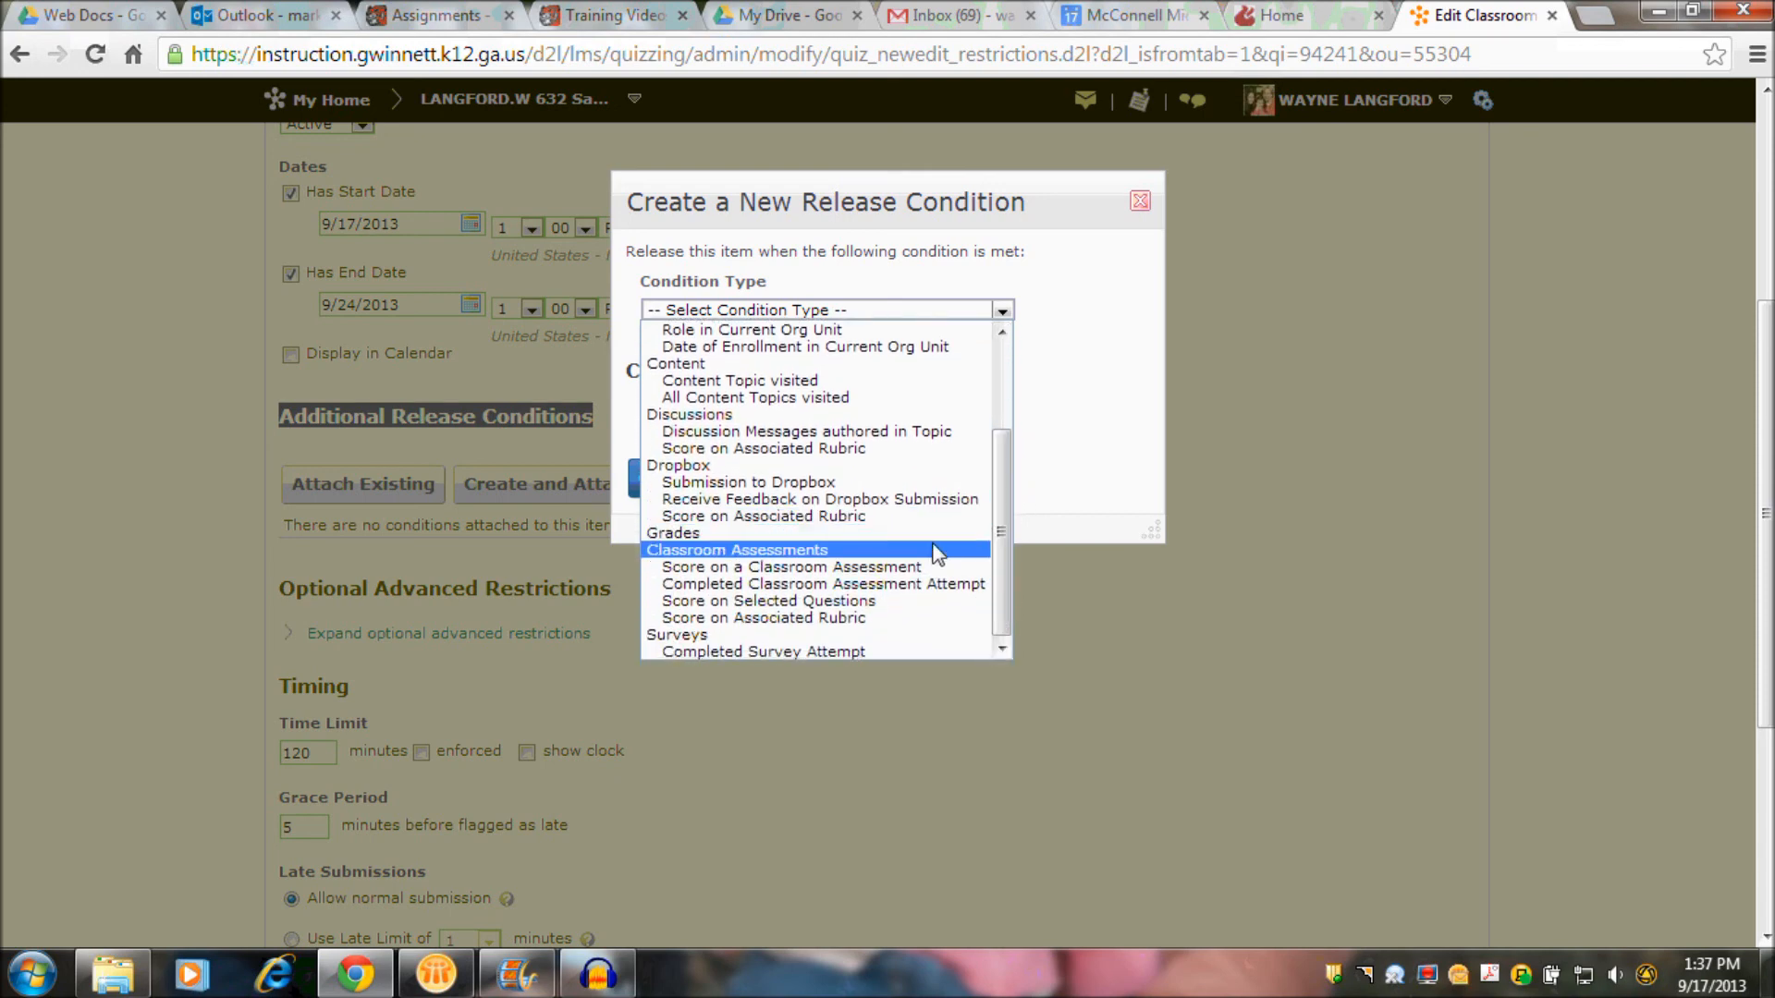
pyautogui.click(907, 567)
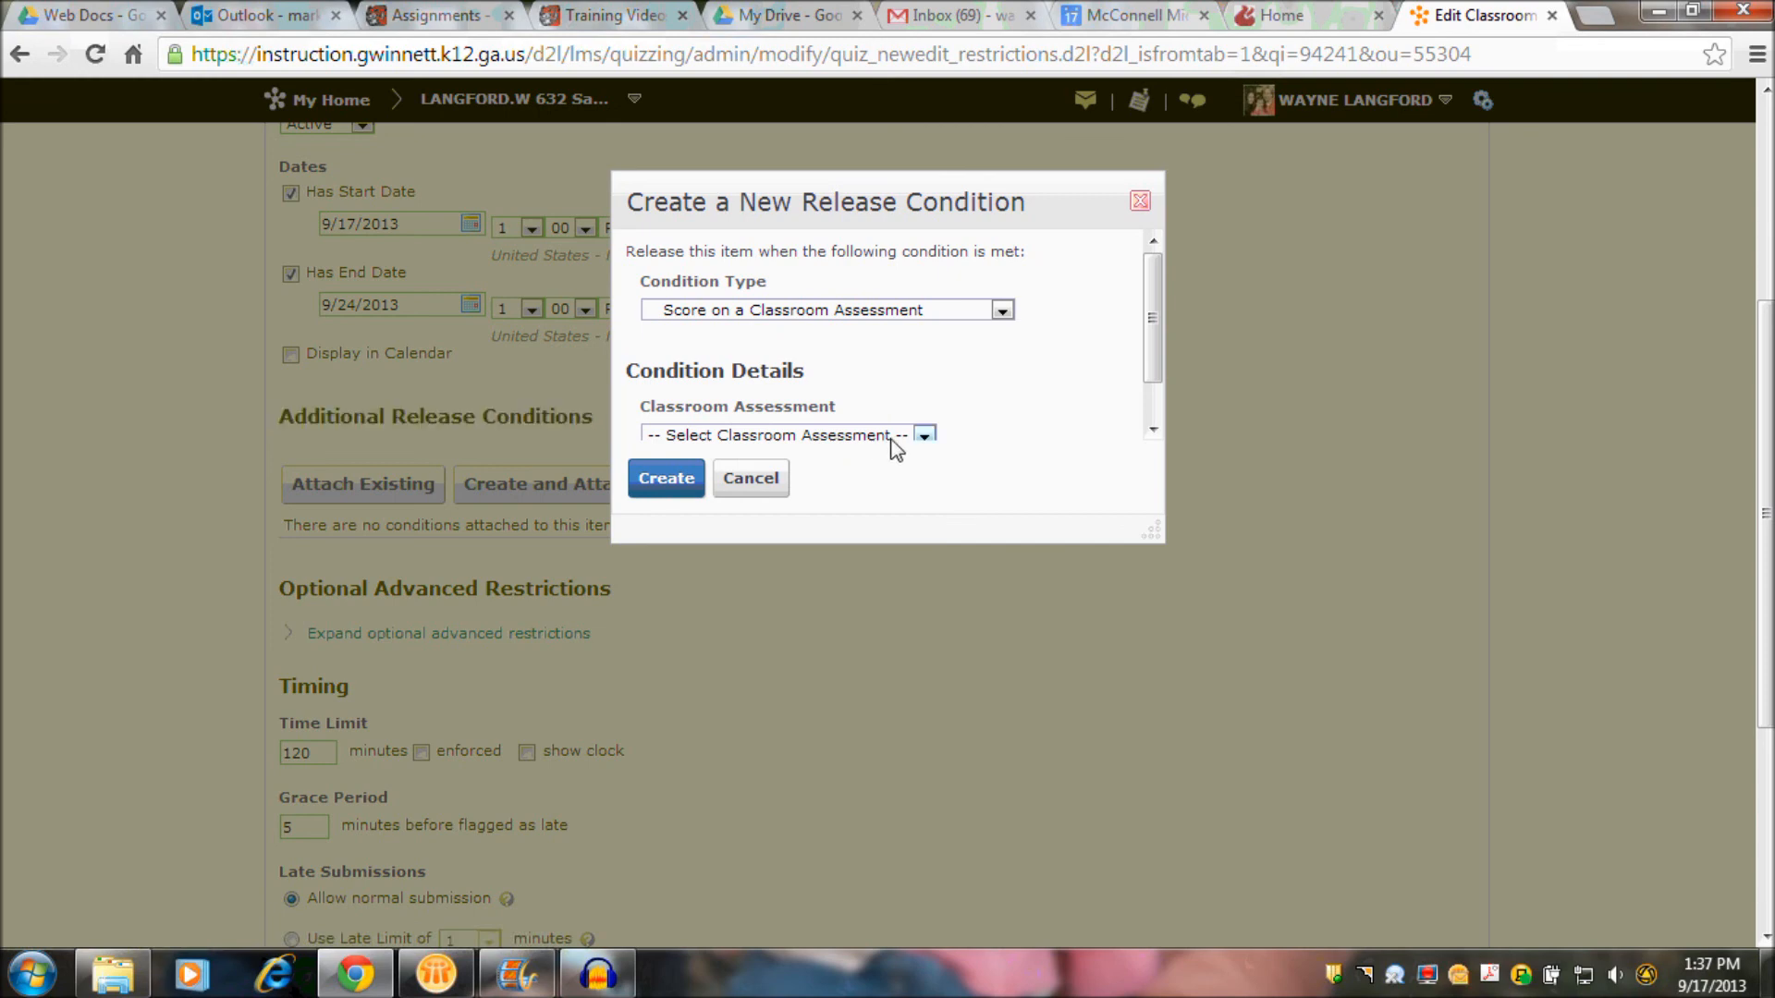
pyautogui.click(923, 435)
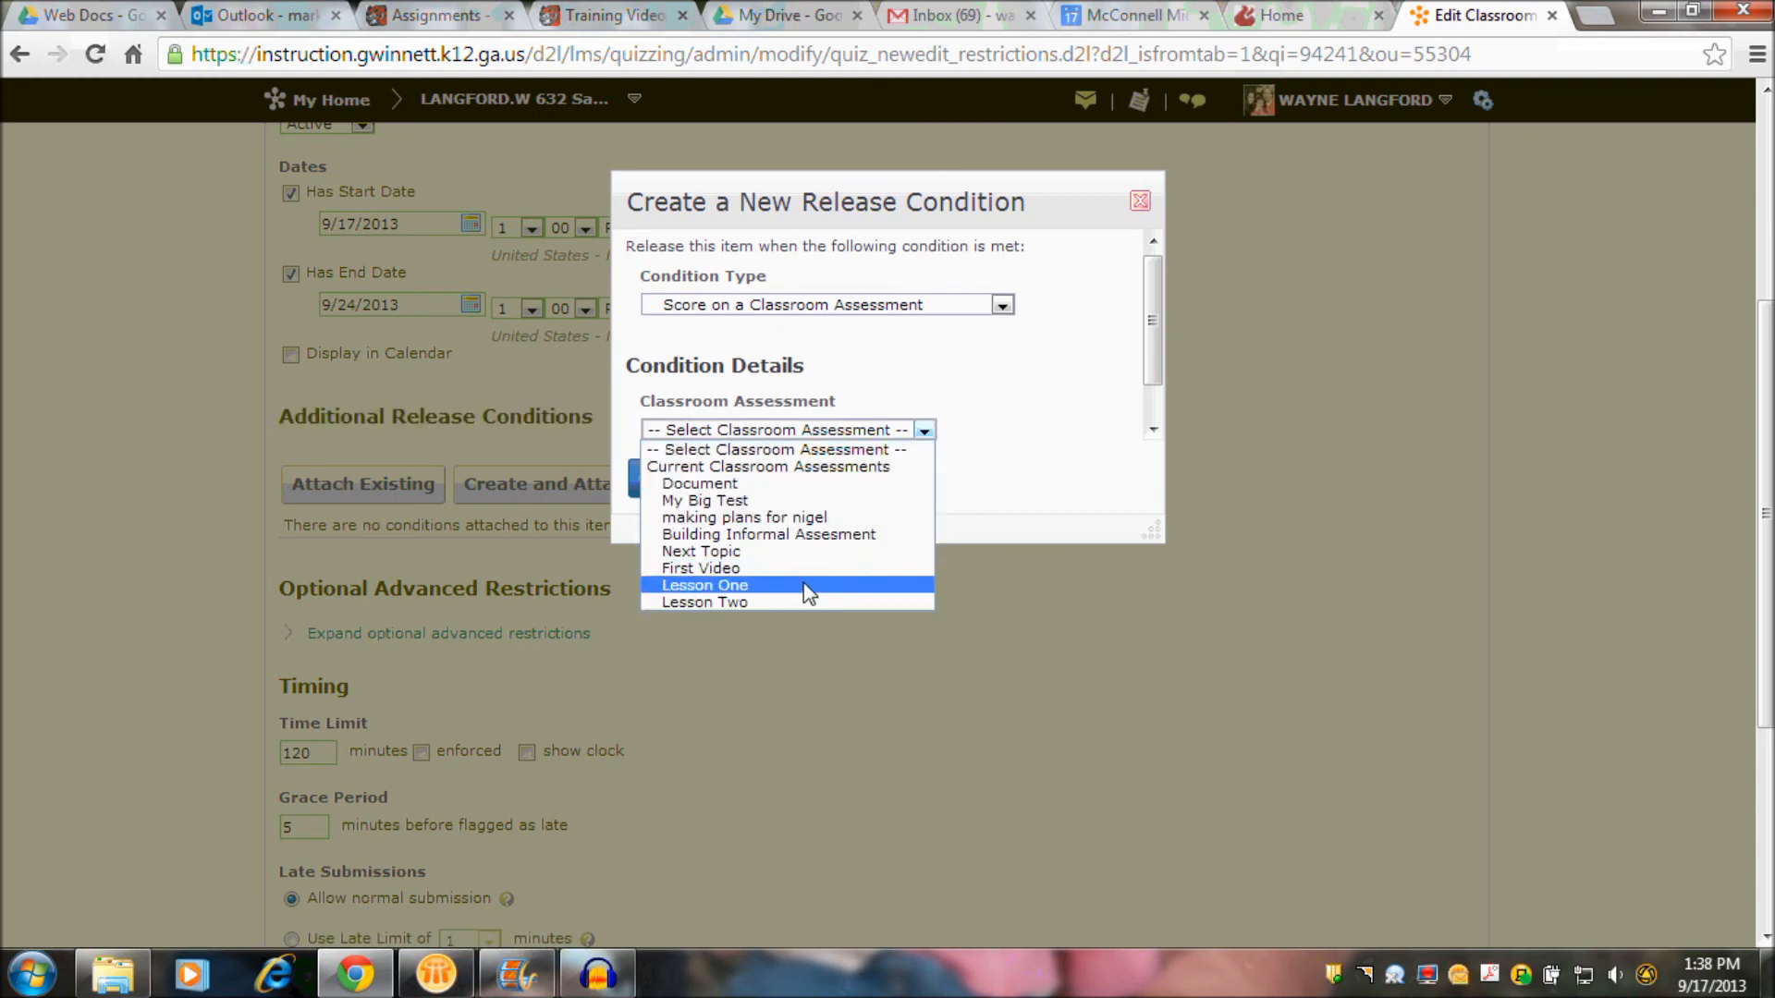
pyautogui.click(732, 583)
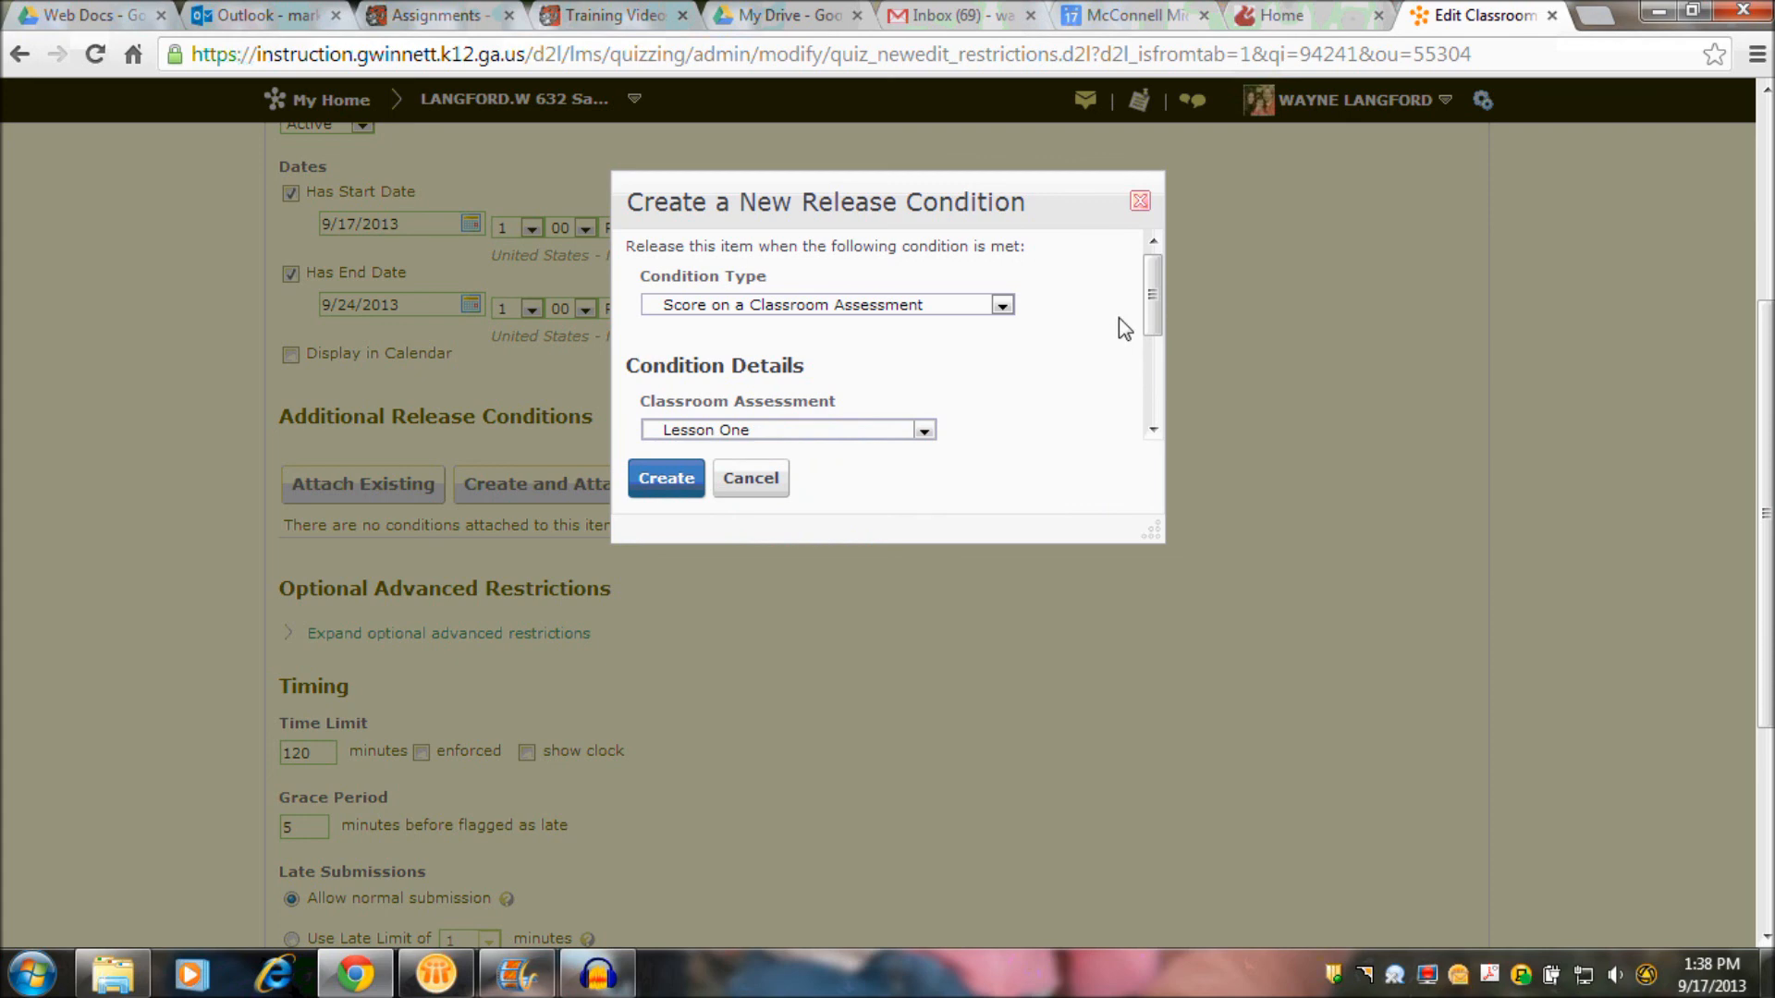
# - Set the condition's criteria to >= with a grade of 100 % and create it
pyautogui.moveTo(1152, 309); pyautogui.dragTo(1154, 405)
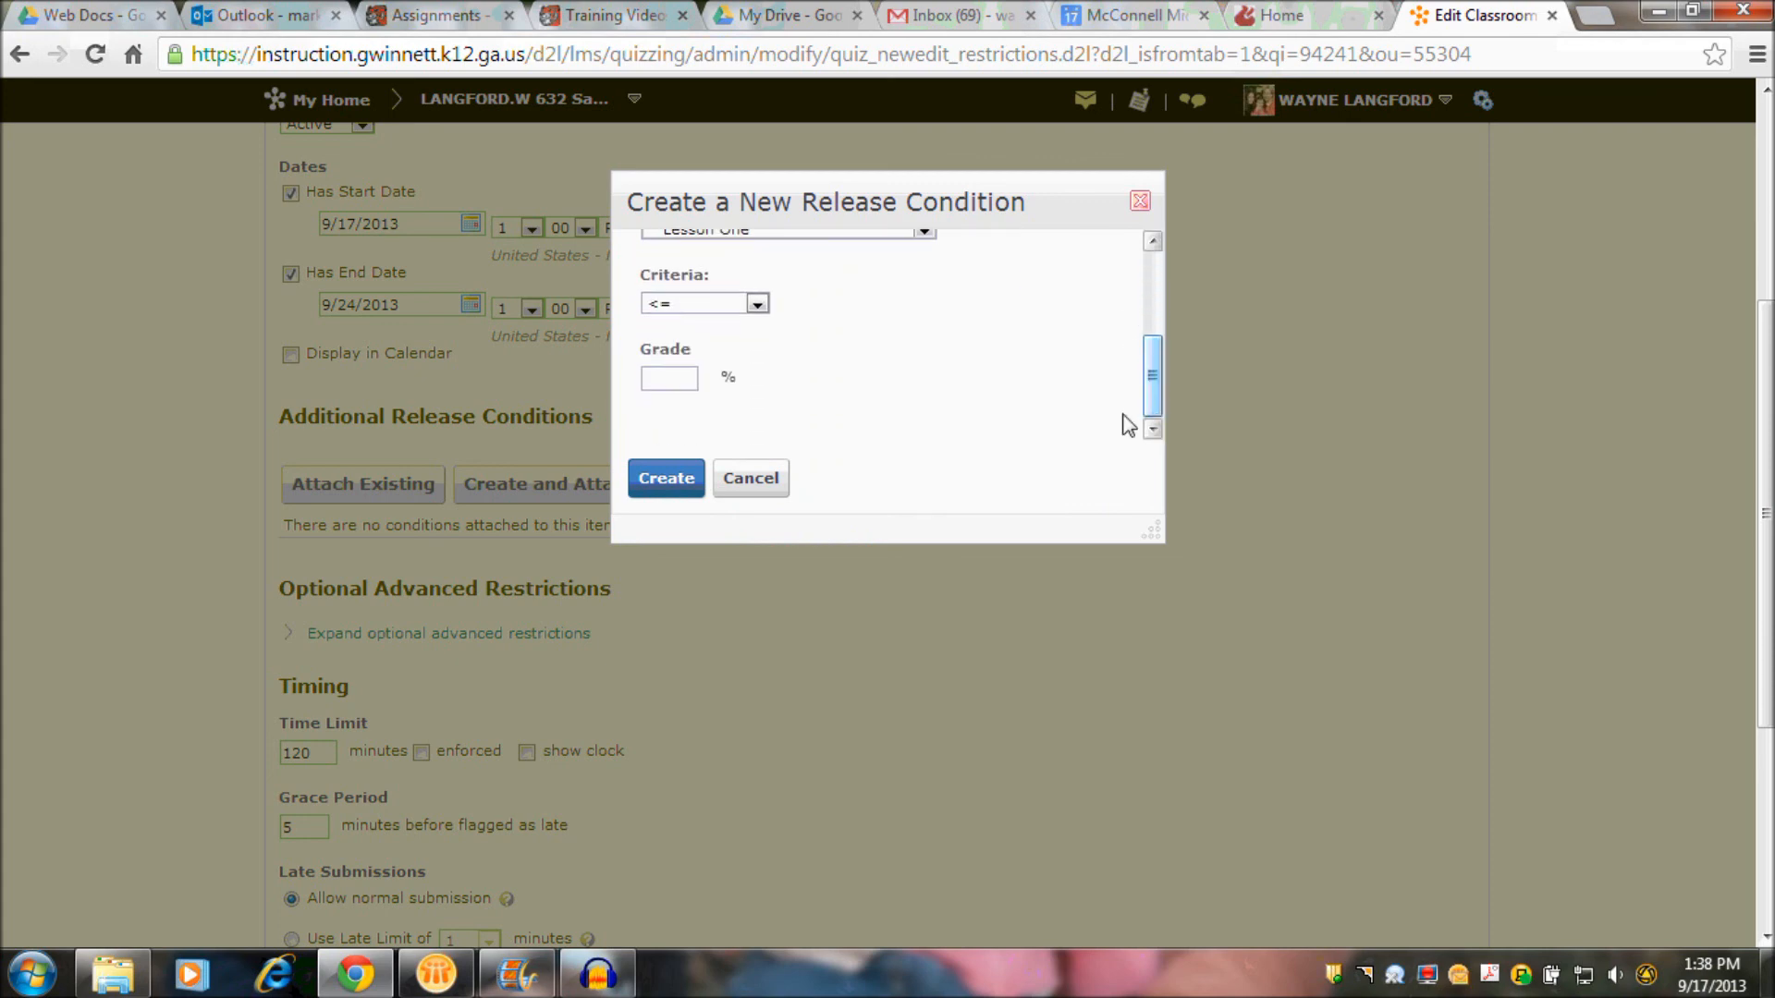
pyautogui.click(757, 305)
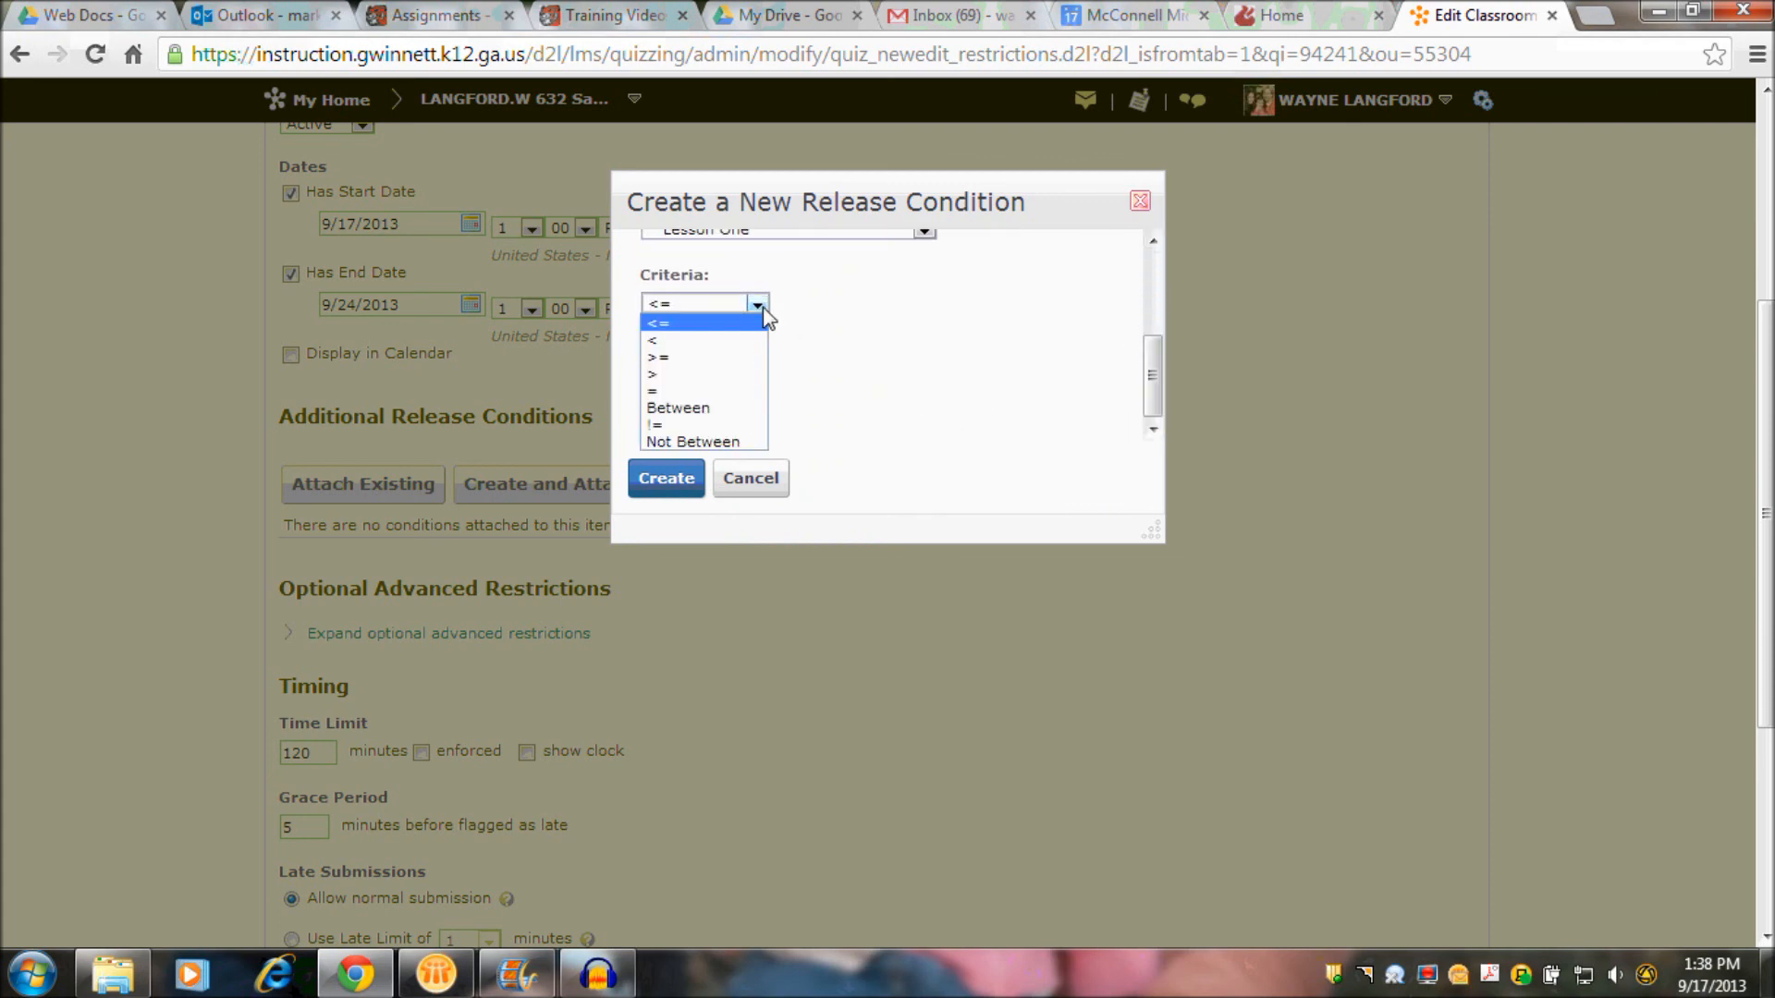
pyautogui.click(721, 359)
pyautogui.click(672, 397)
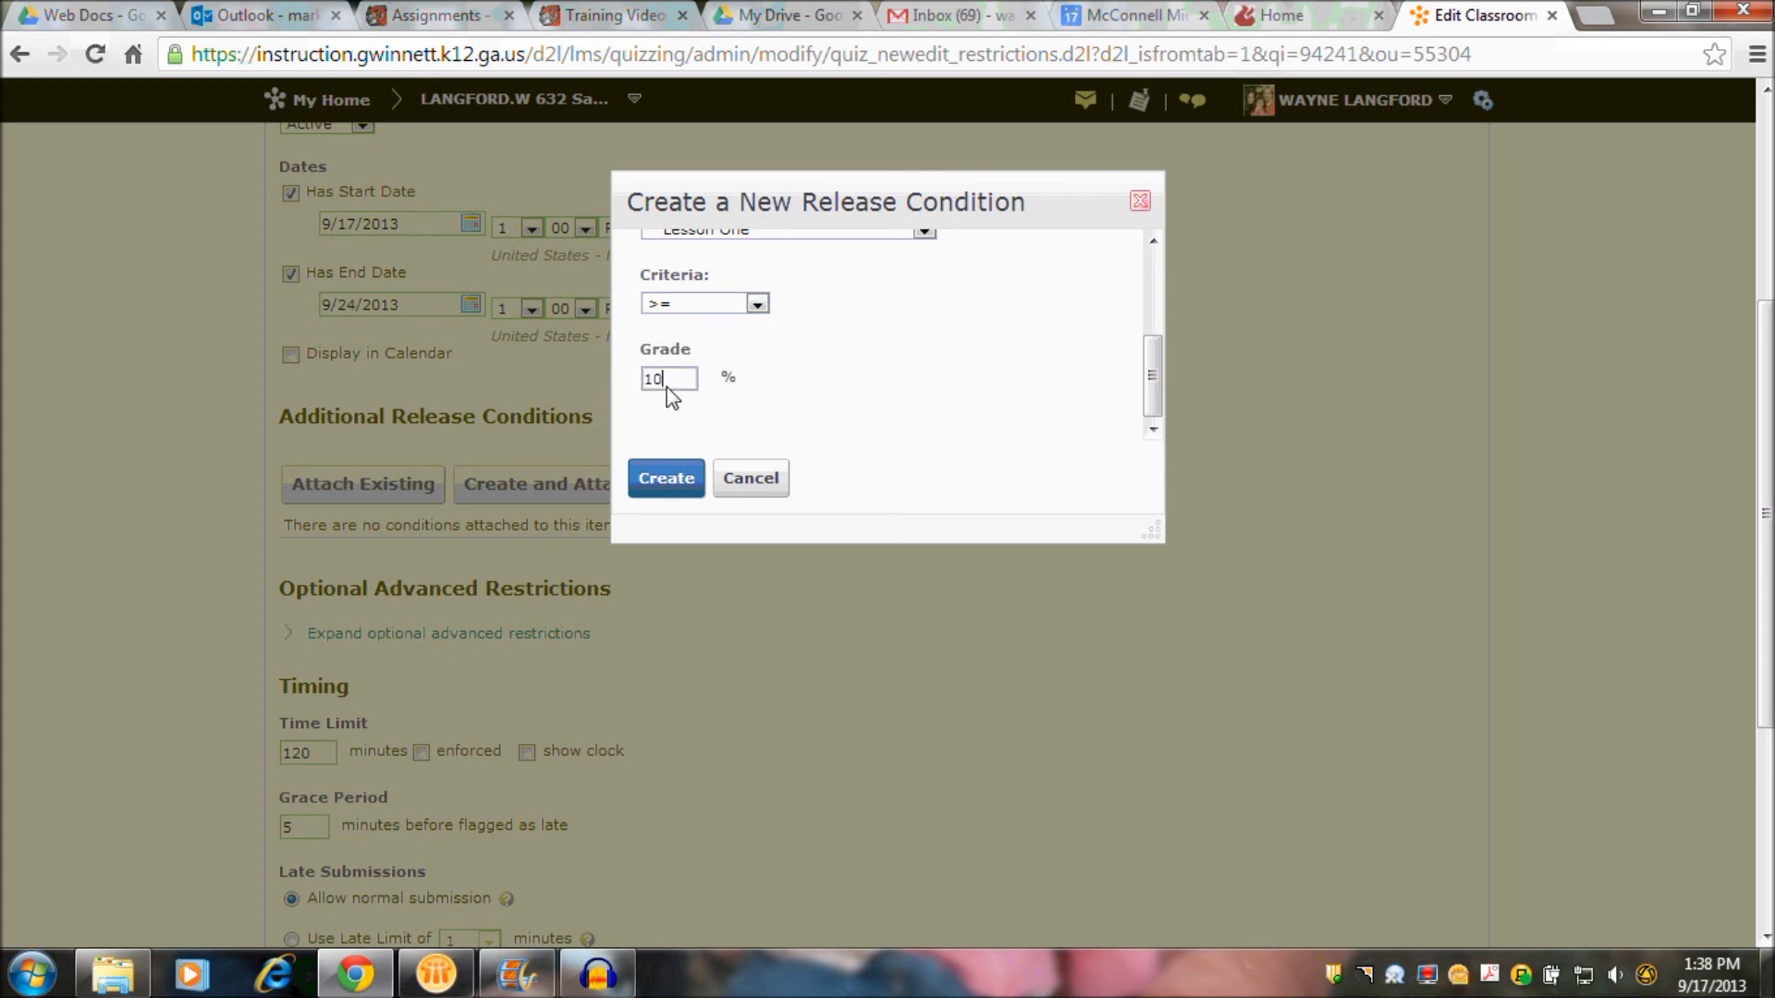
pyautogui.click(668, 468)
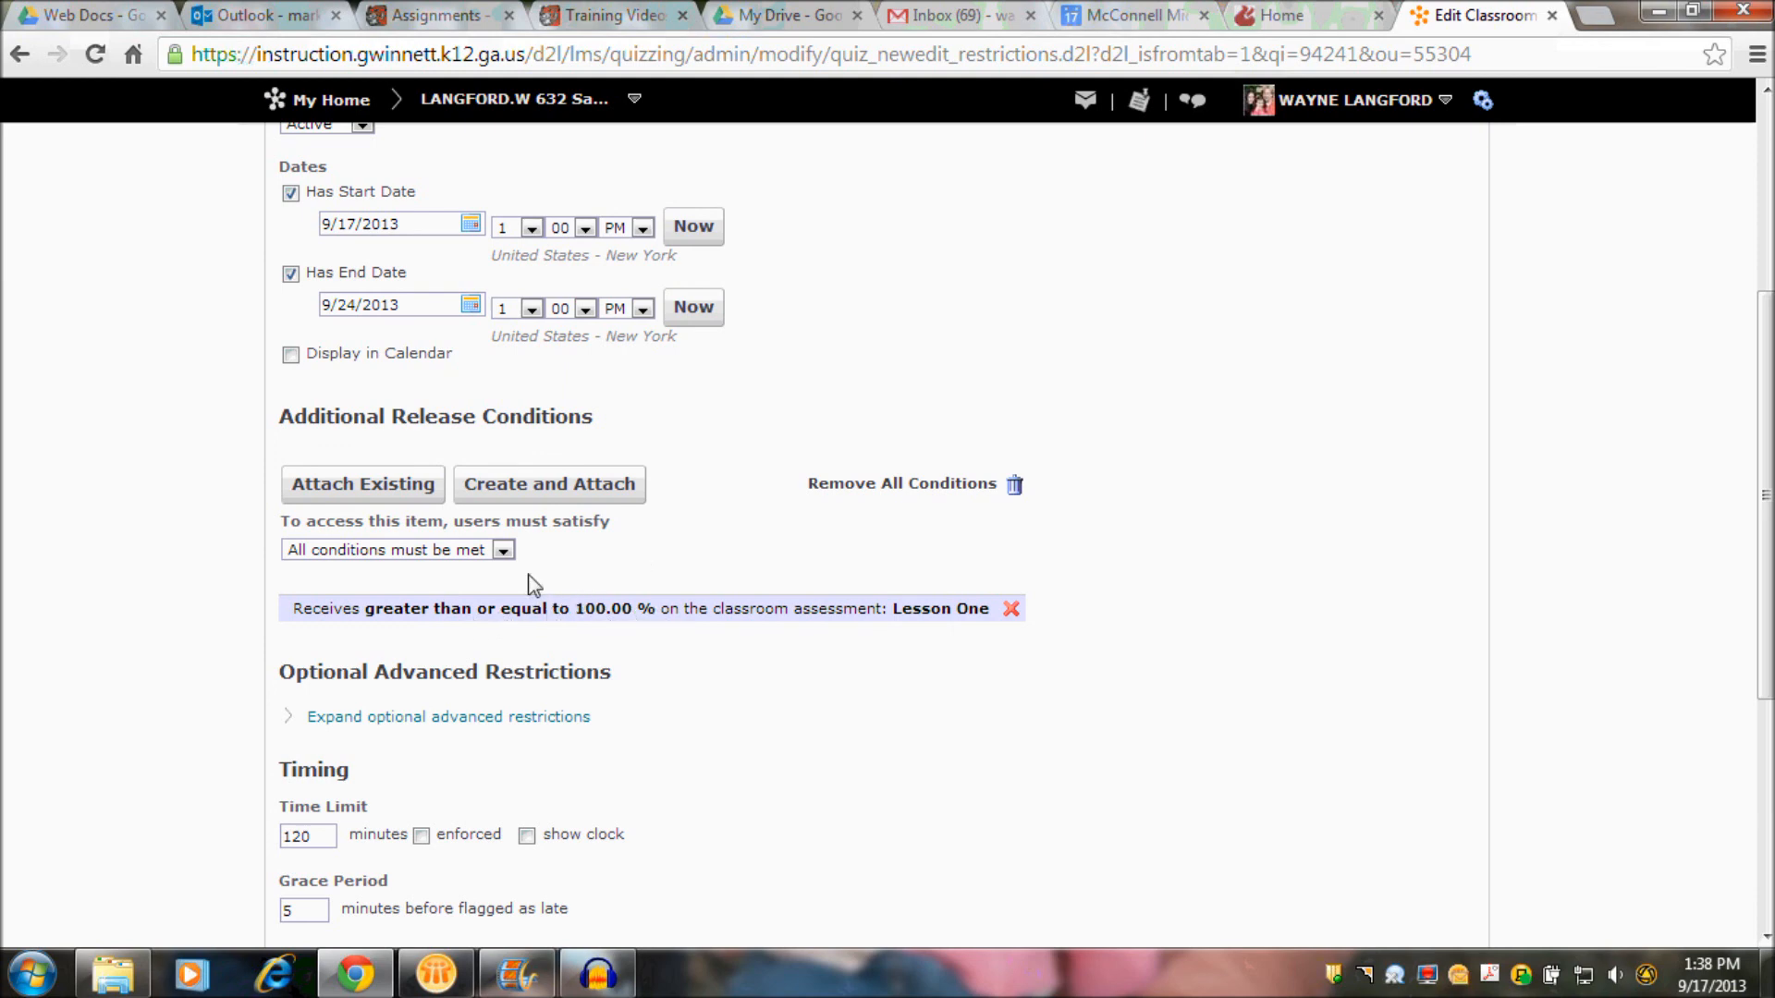
# - Keep the requirement that all conditions must be met, and save and close the Lesson Two assessment
pyautogui.click(416, 550)
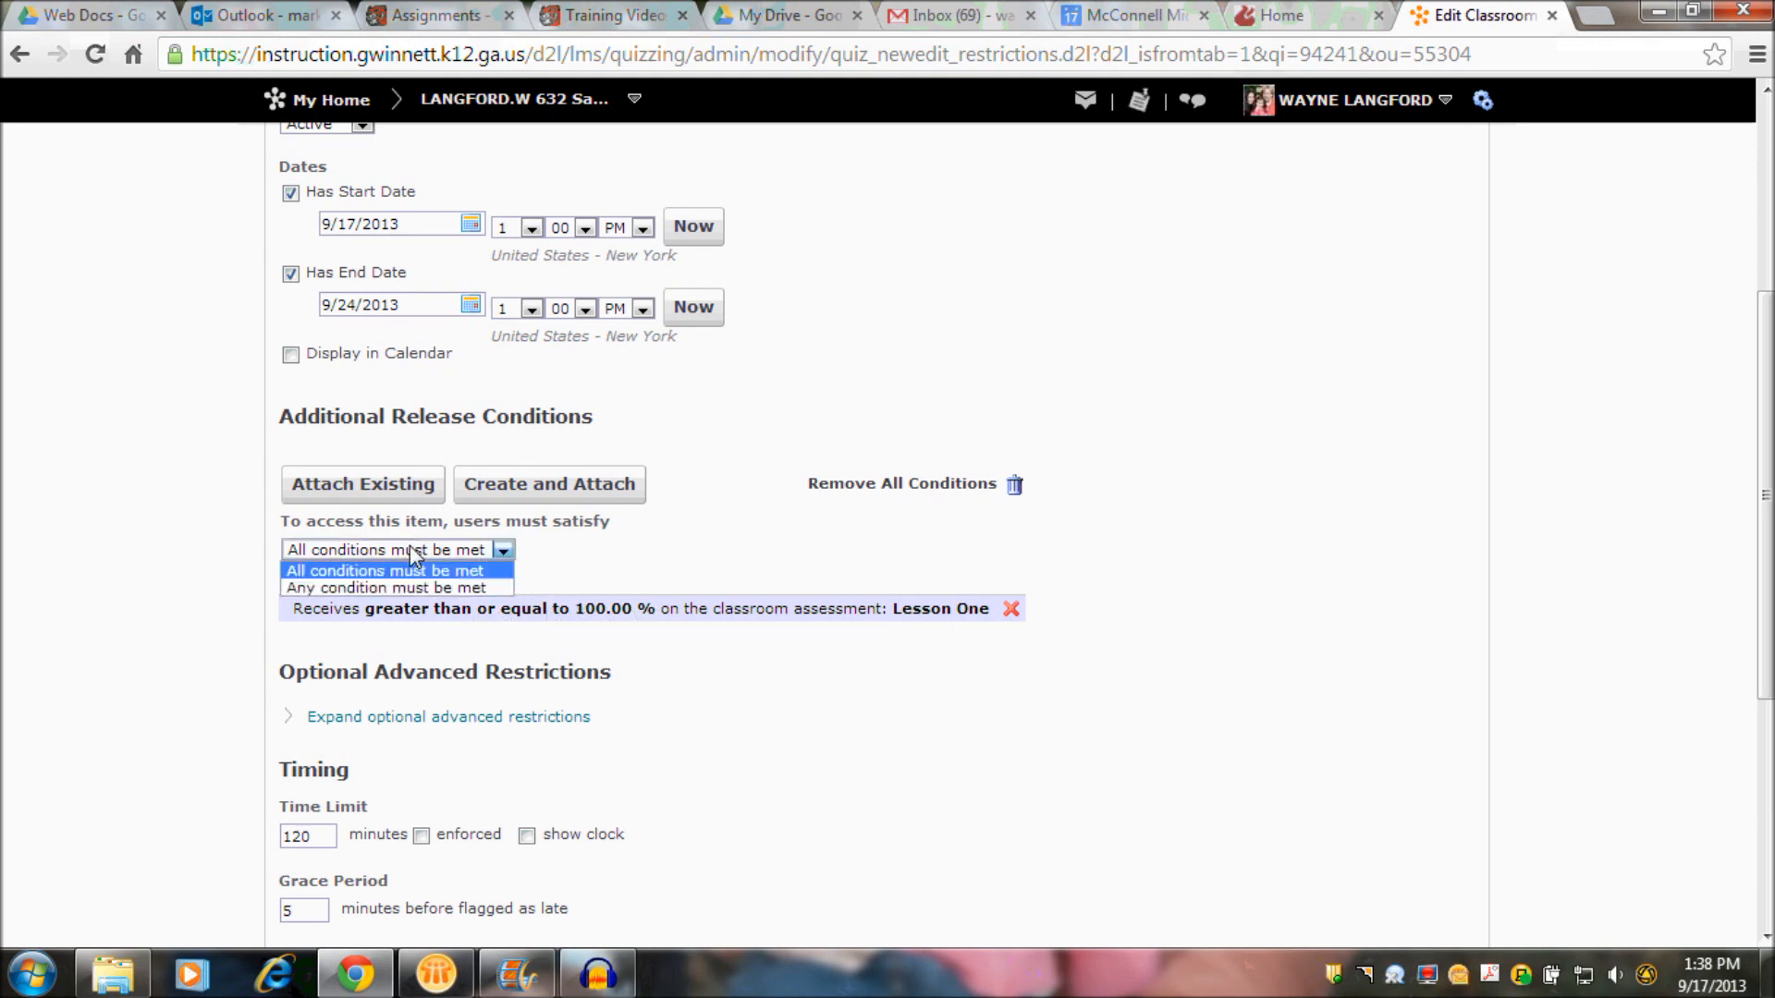
pyautogui.click(543, 555)
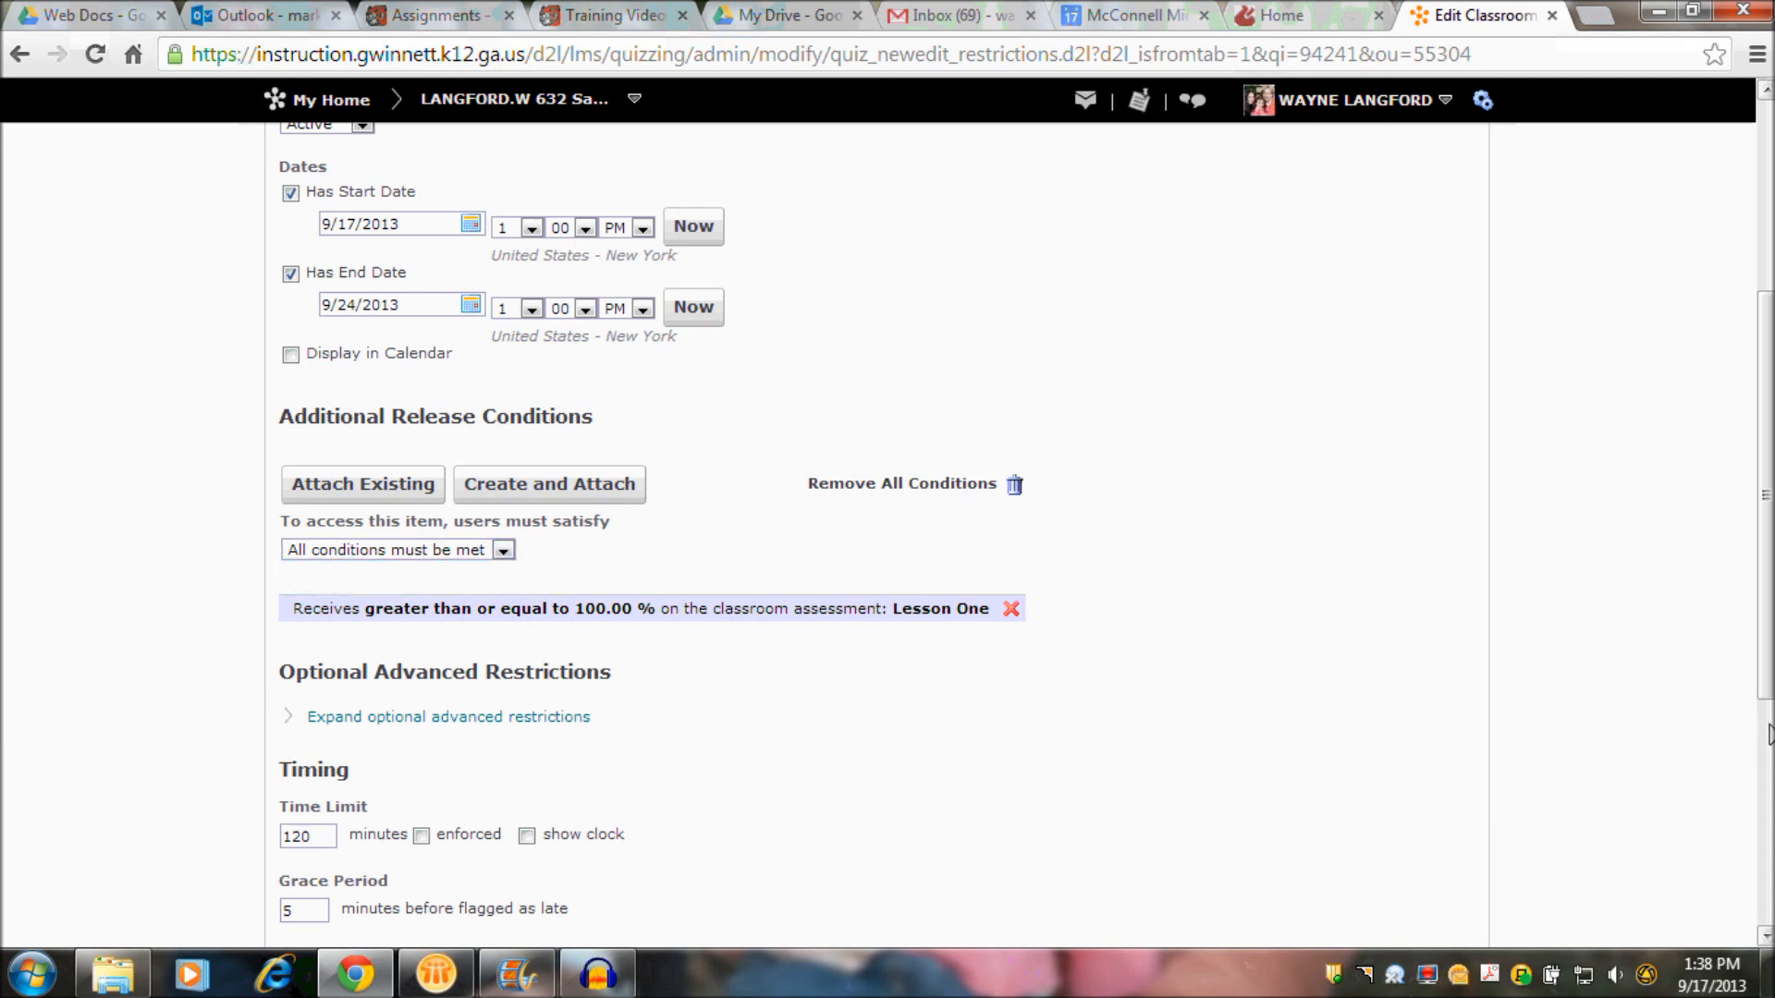
pyautogui.moveTo(1765, 689); pyautogui.dragTo(1767, 913)
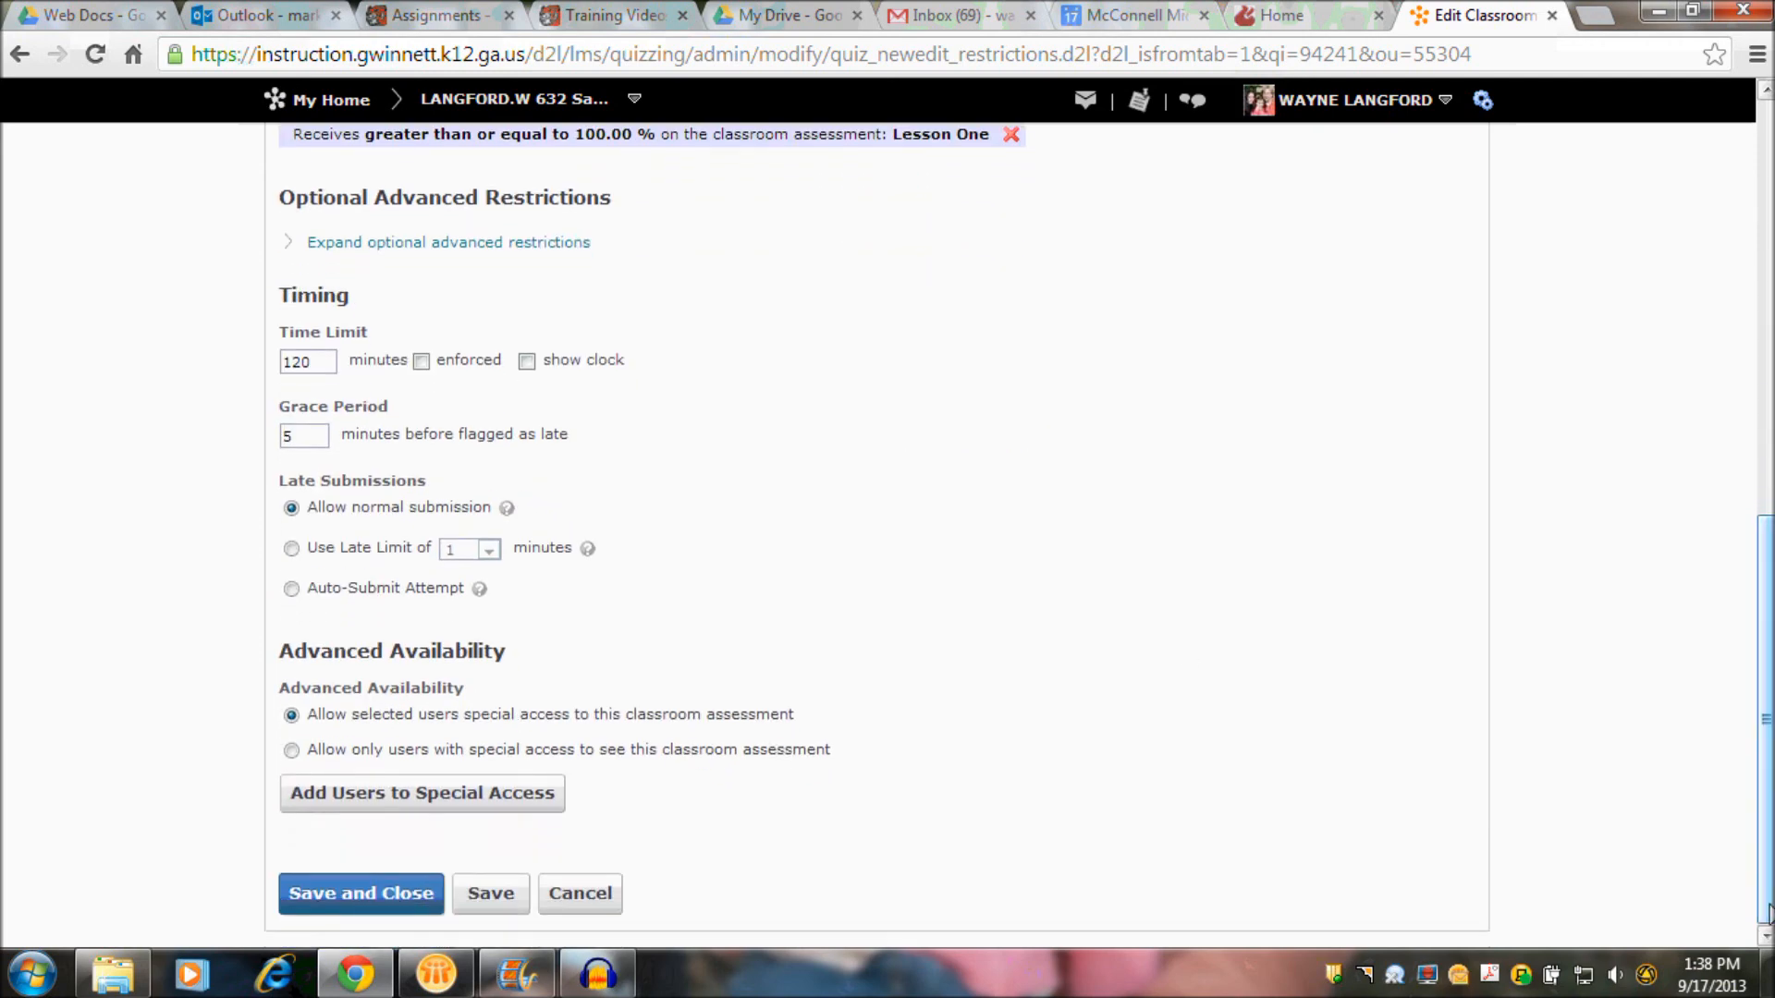
pyautogui.click(370, 897)
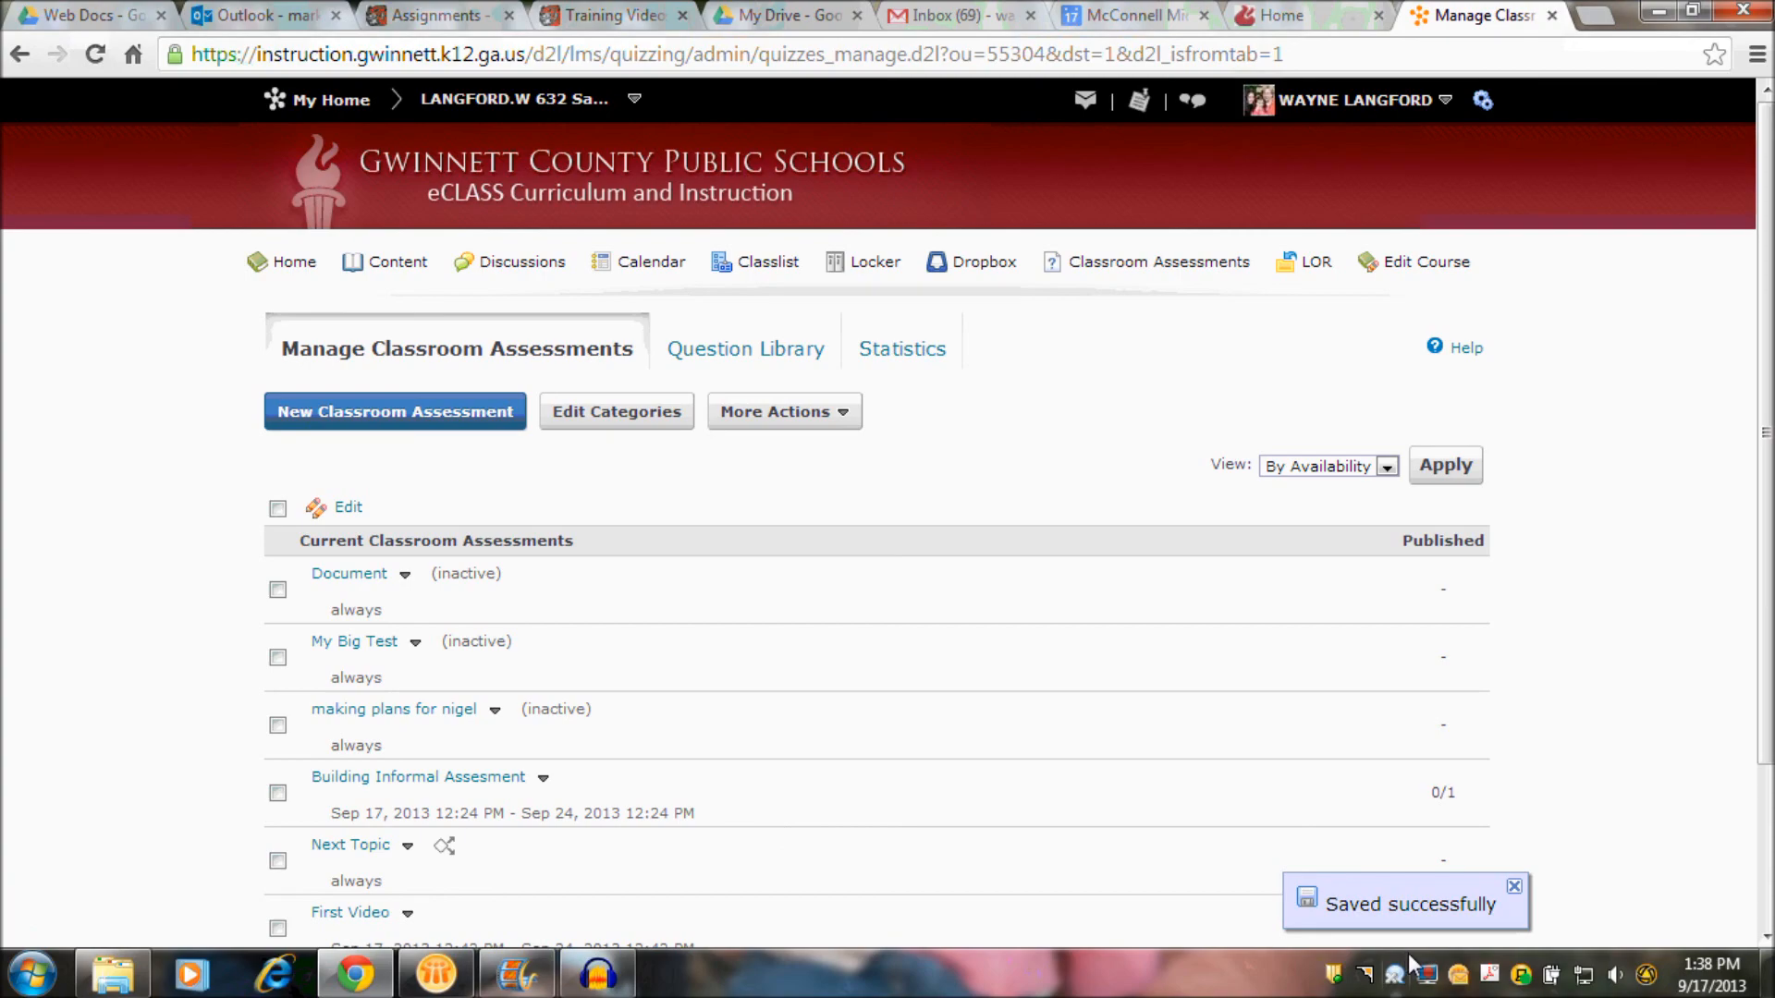
pyautogui.click(1428, 975)
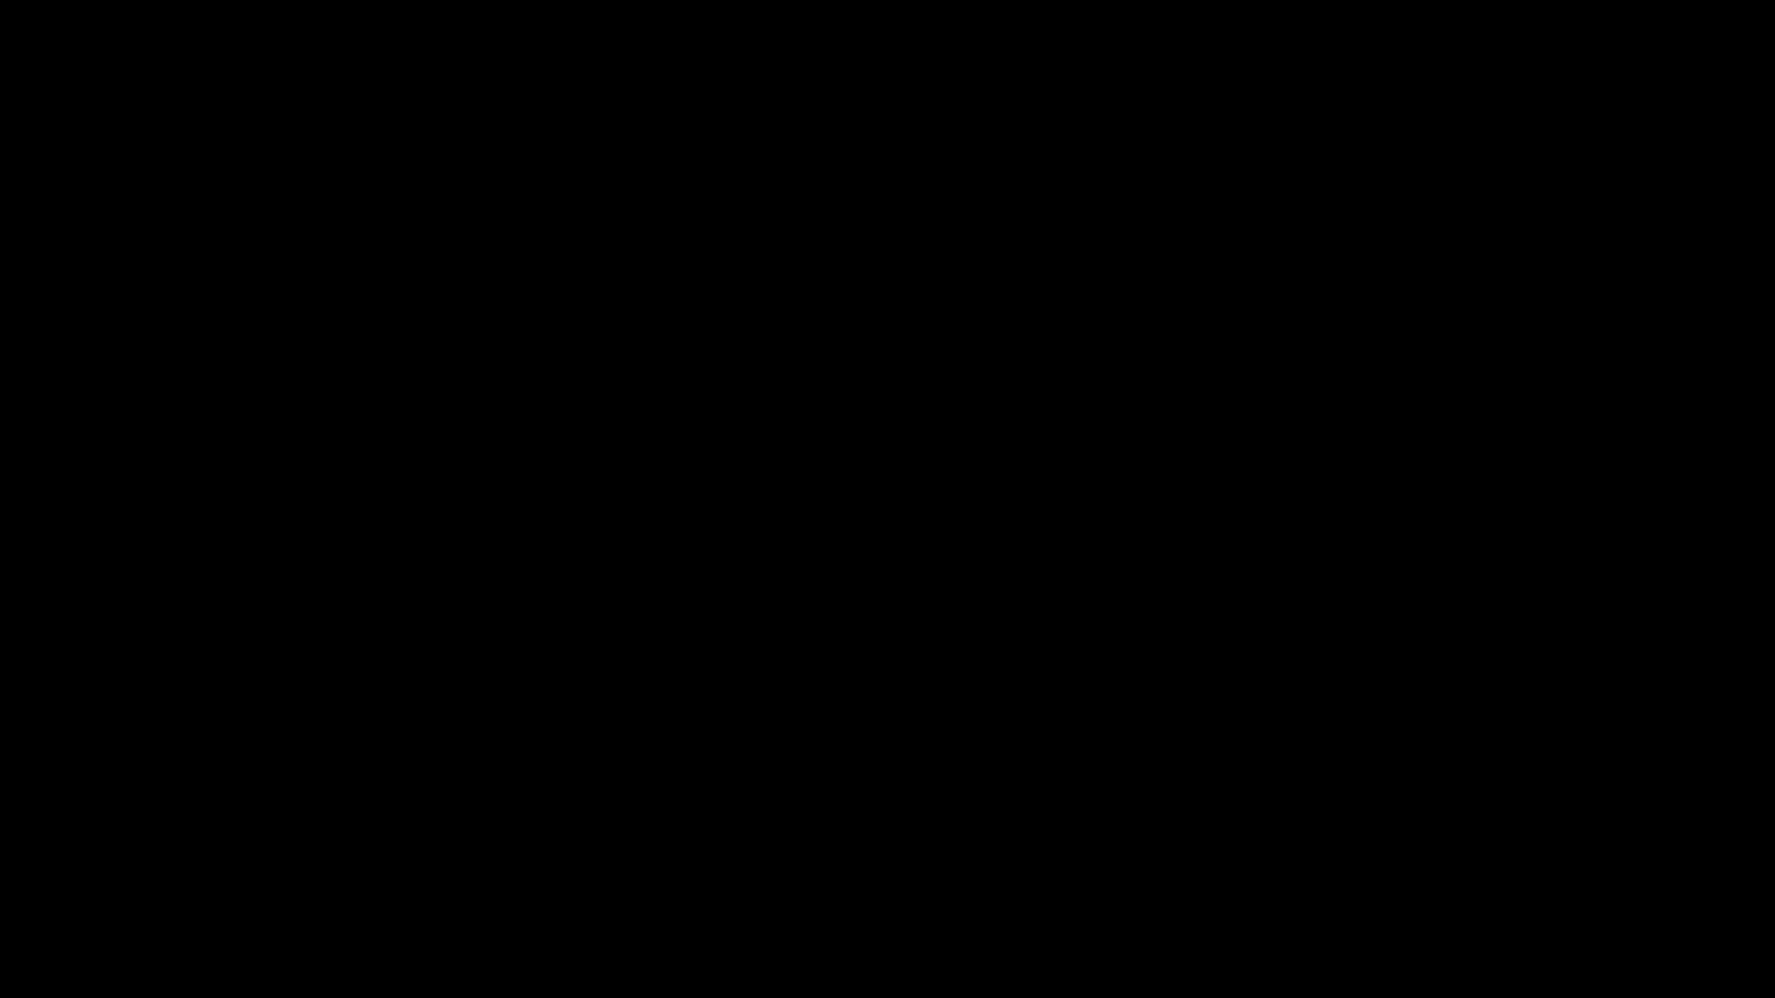